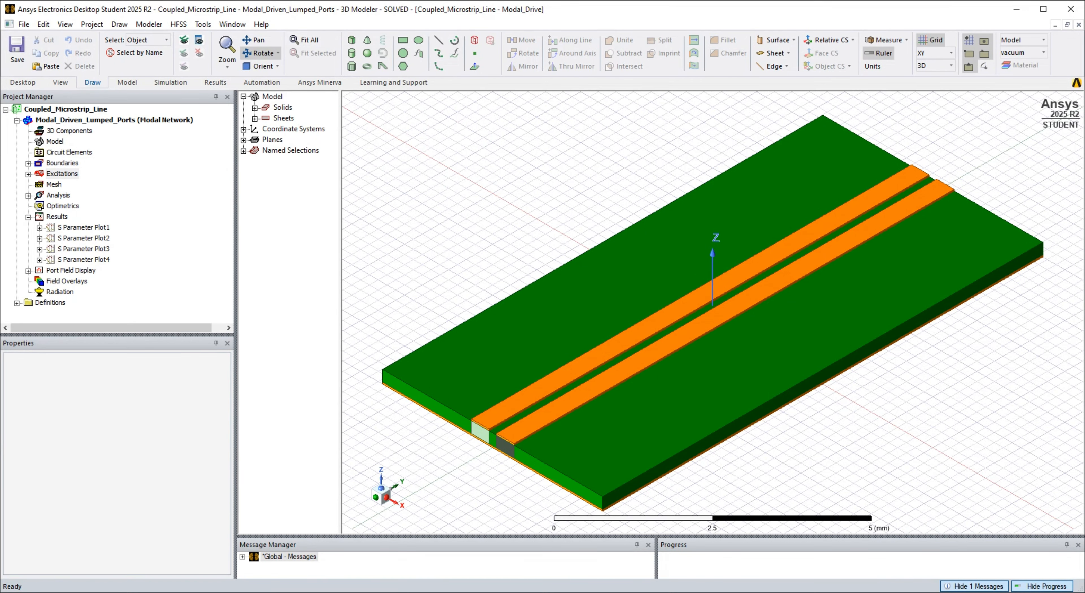
- Review the design's local variables, checking W, L, W_GND and S, and leave their values unchanged
click(180, 23)
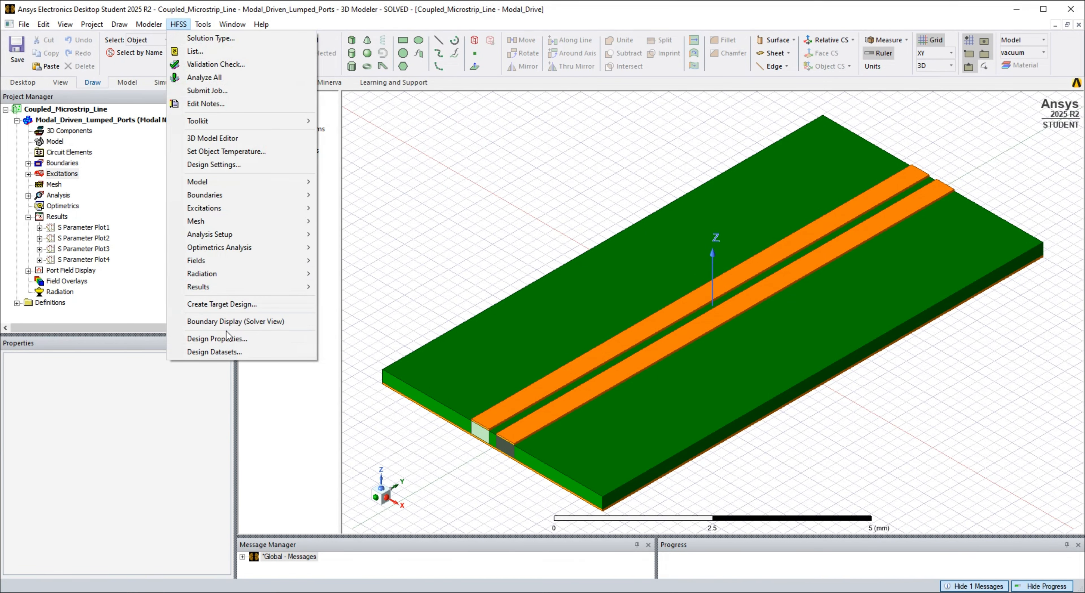
click(227, 339)
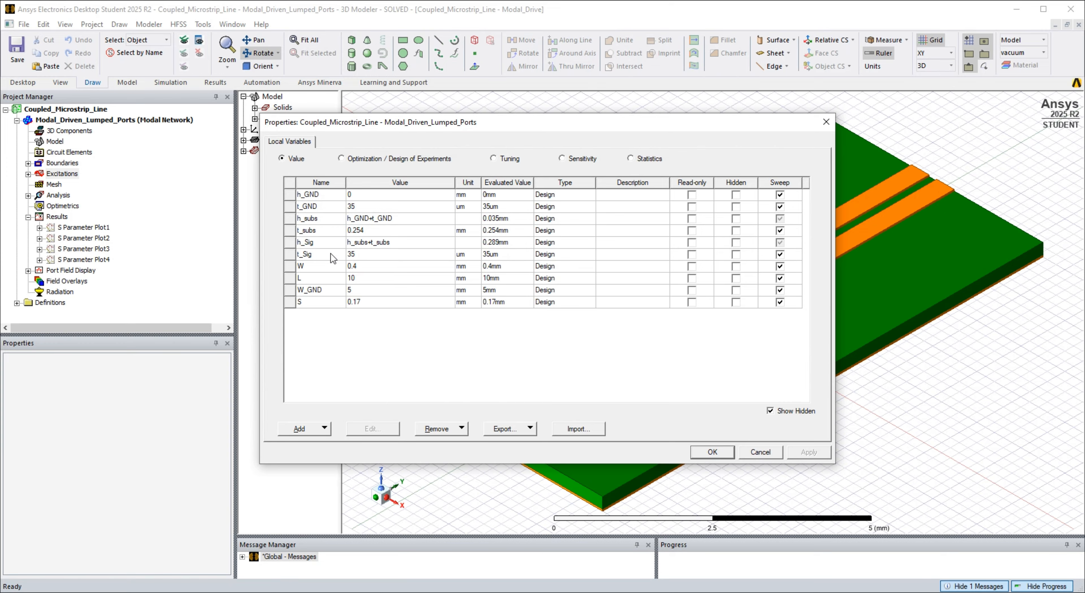
click(317, 267)
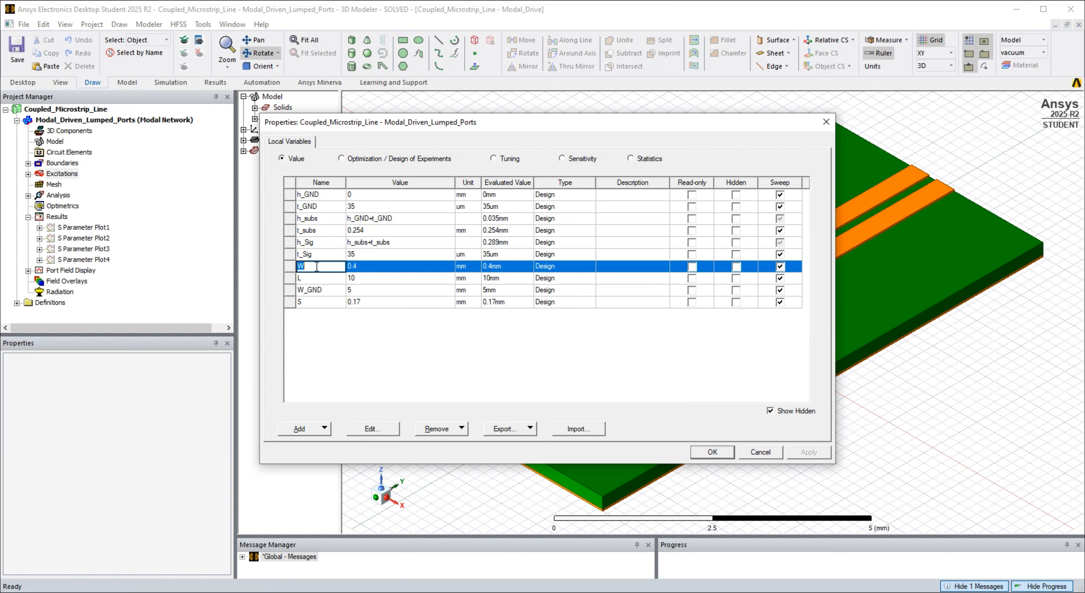
click(319, 278)
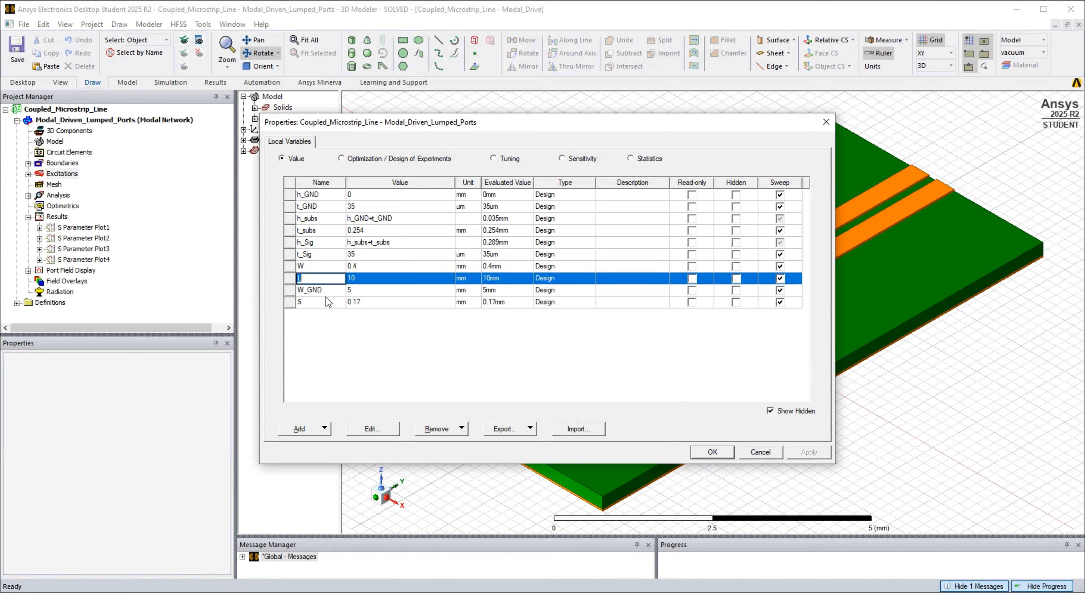
click(327, 290)
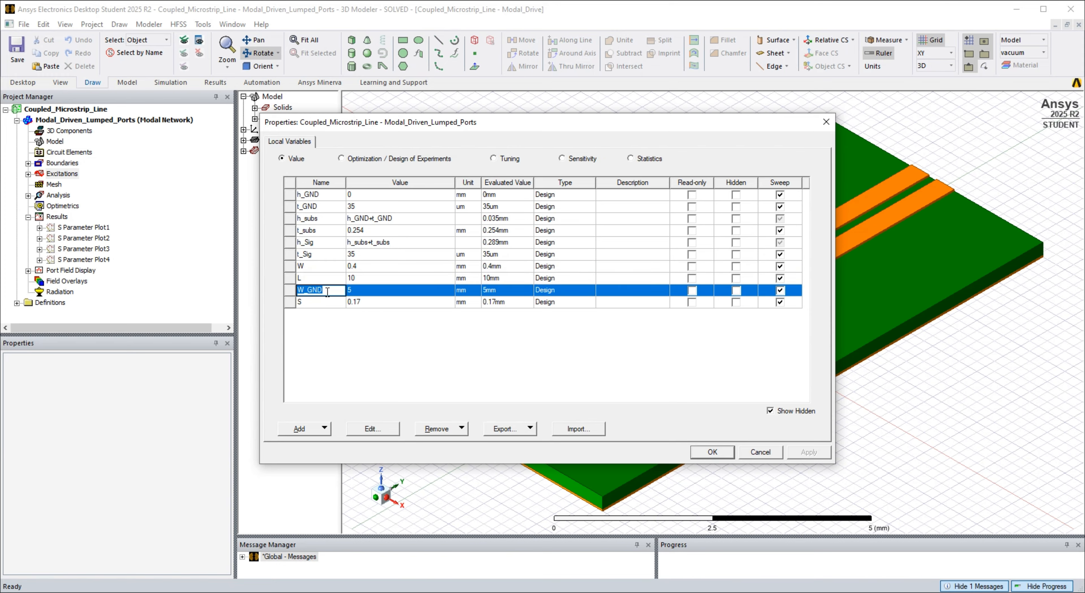
click(324, 302)
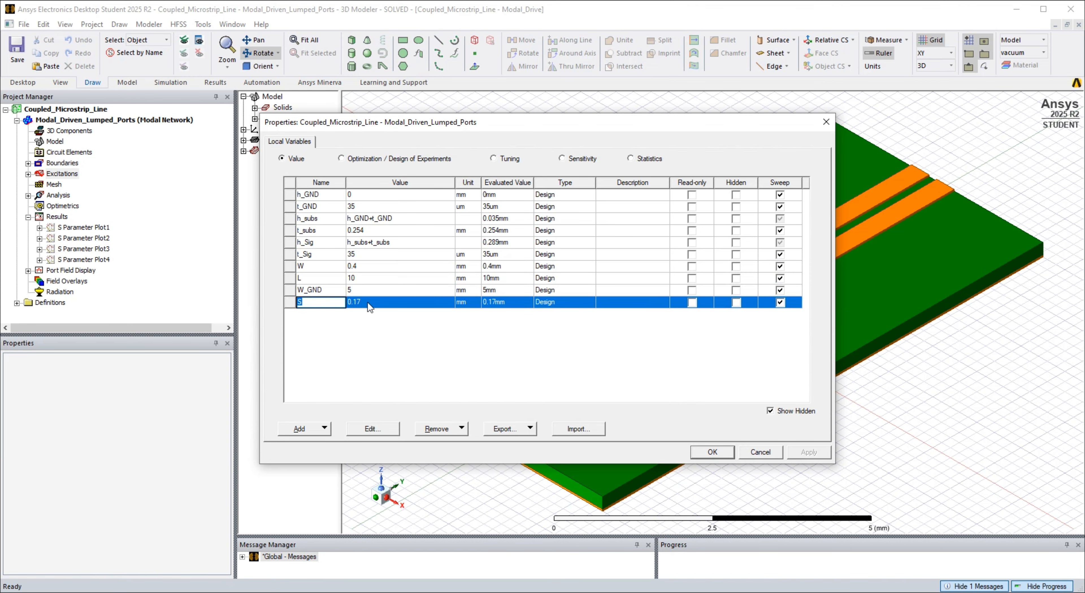
click(372, 331)
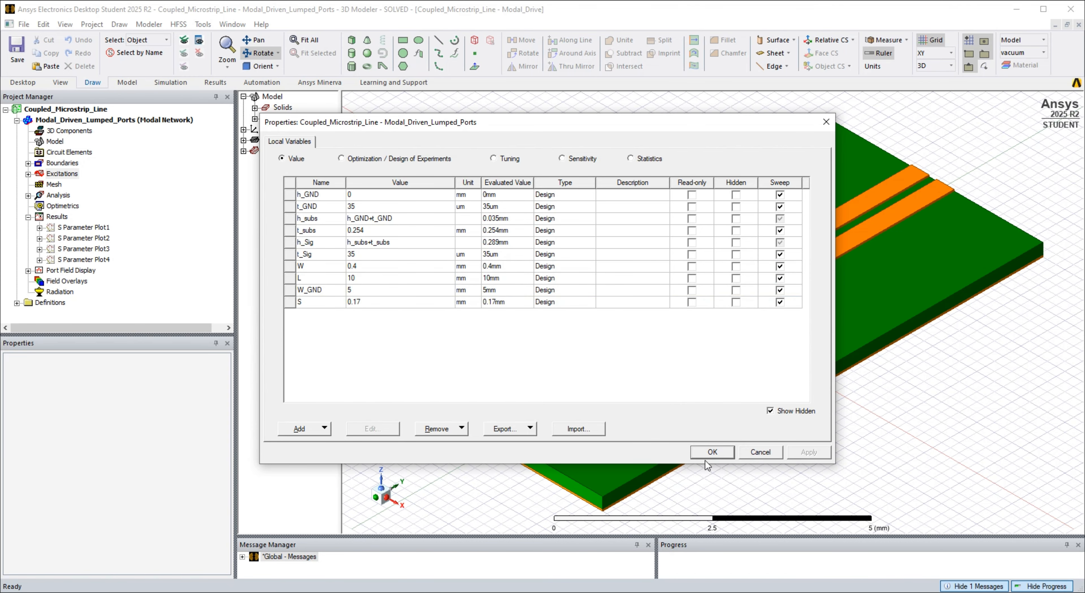
click(711, 453)
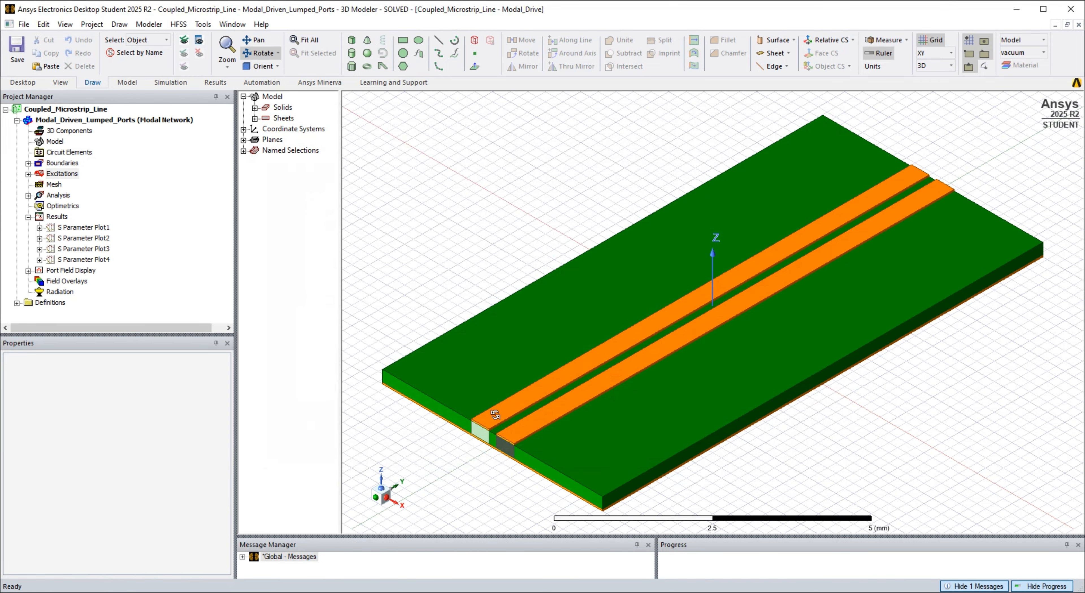
- Expand the copper solids and Signal1's creation history in the model tree, widening the tree for readability
click(255, 107)
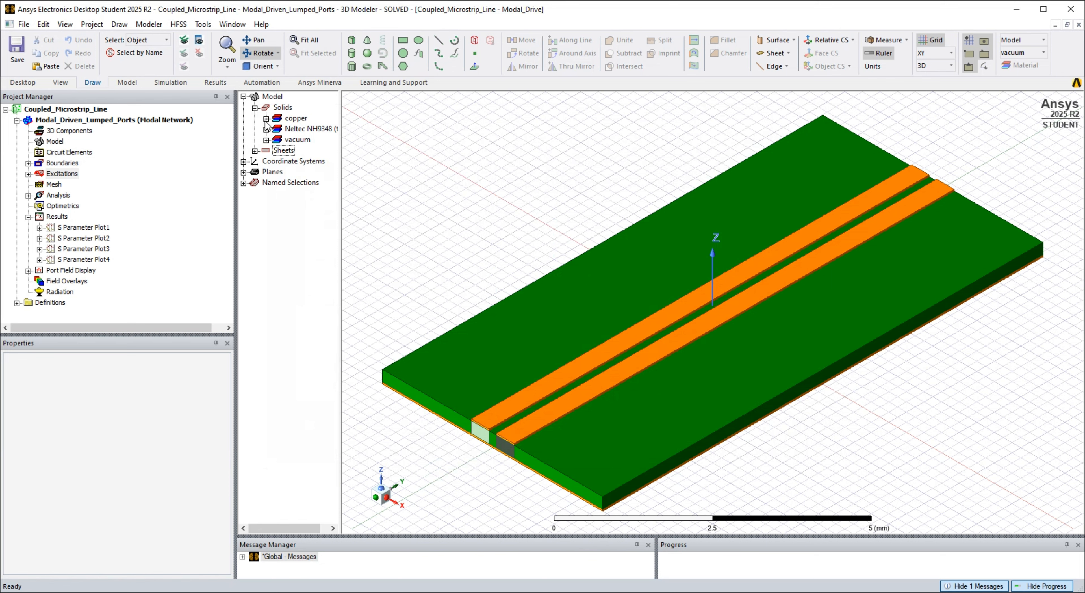
click(266, 119)
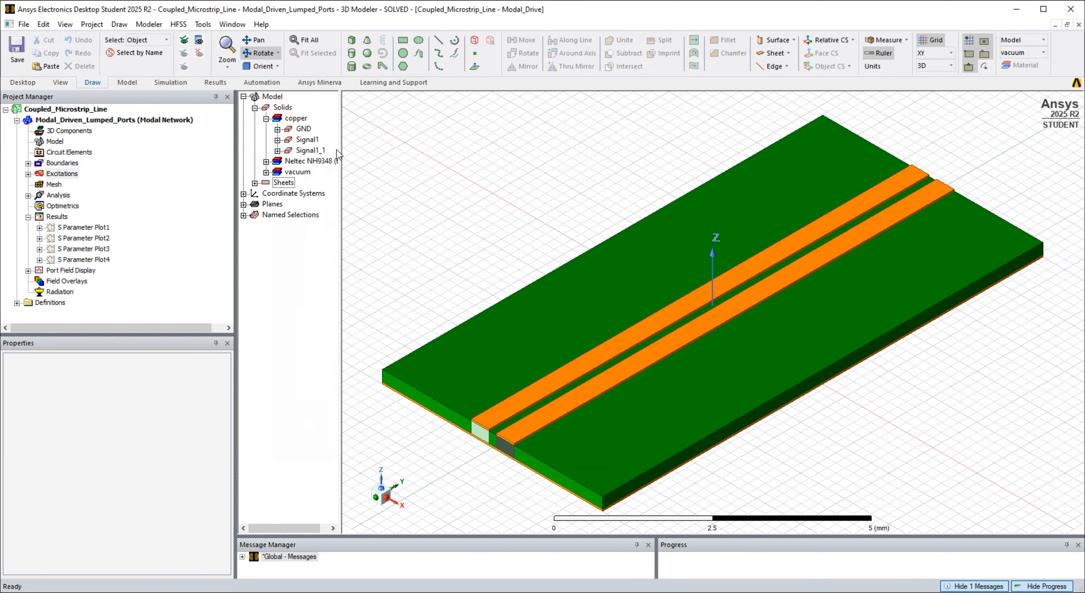
drag(341, 152, 388, 152)
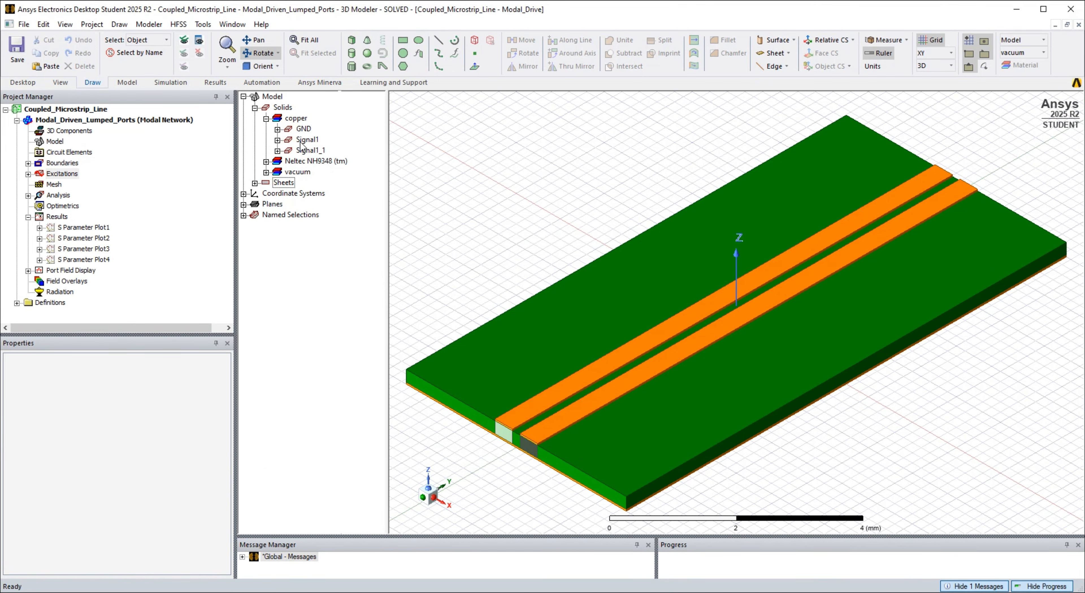
click(302, 143)
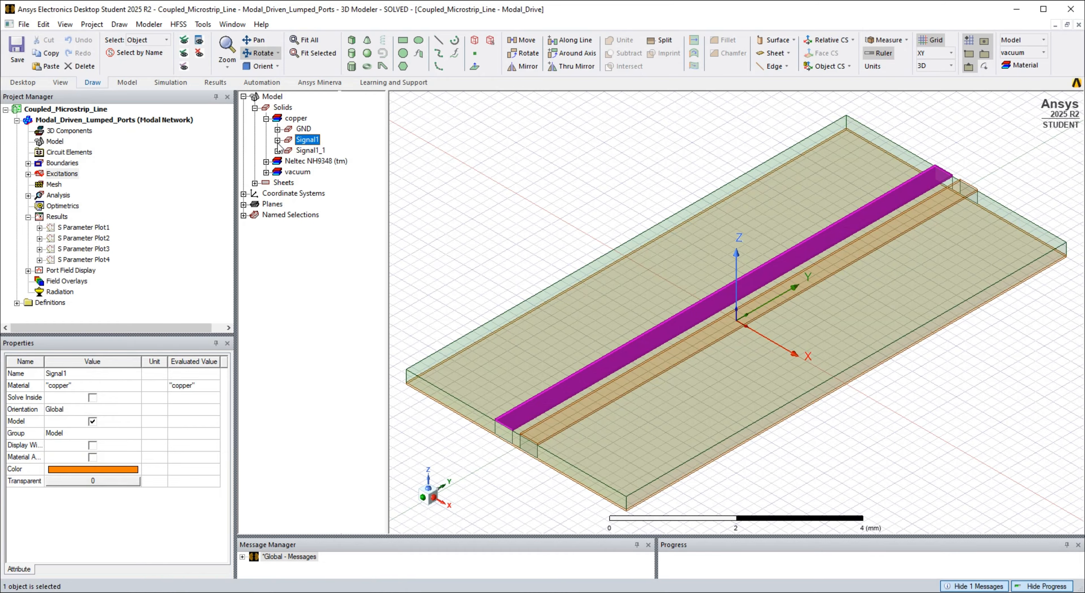
click(278, 140)
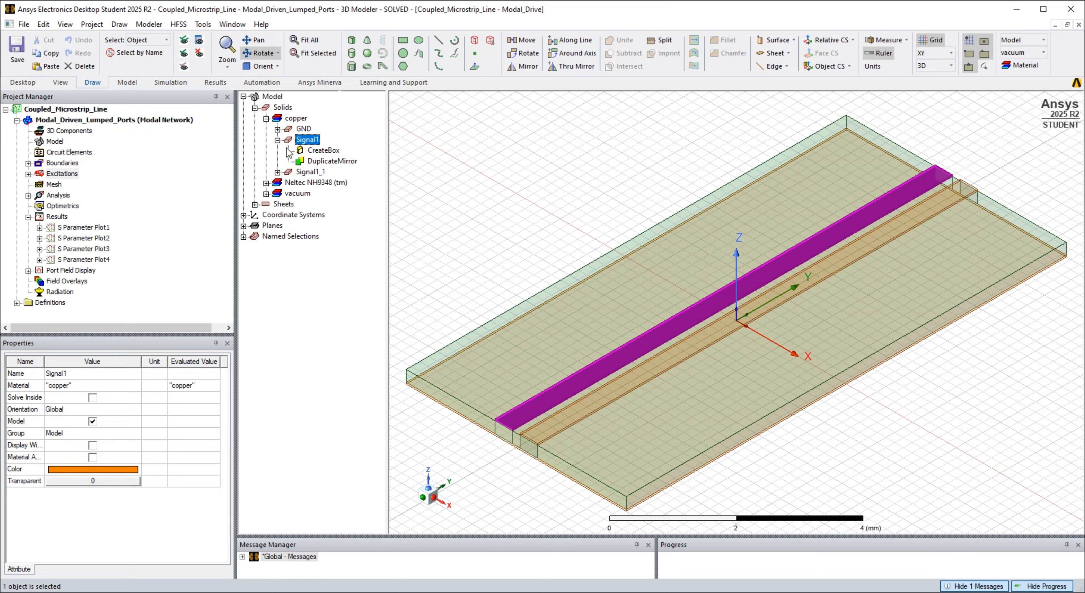
- Review the position and the X, Y and Z size expressions in the properties of Signal1's CreateBox operation
click(304, 152)
right_click(304, 150)
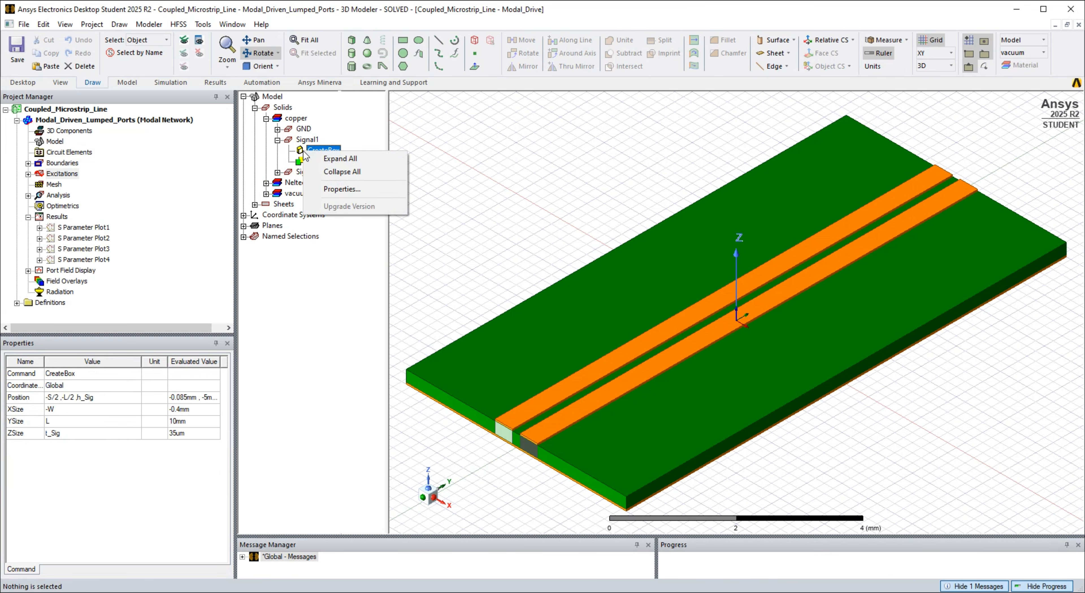
click(334, 190)
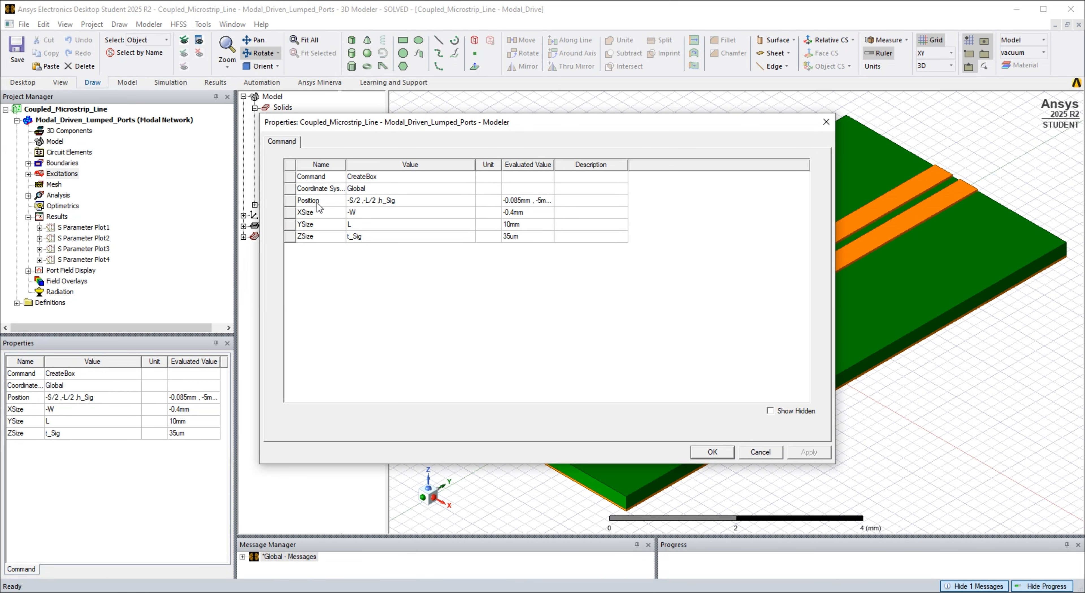
click(406, 201)
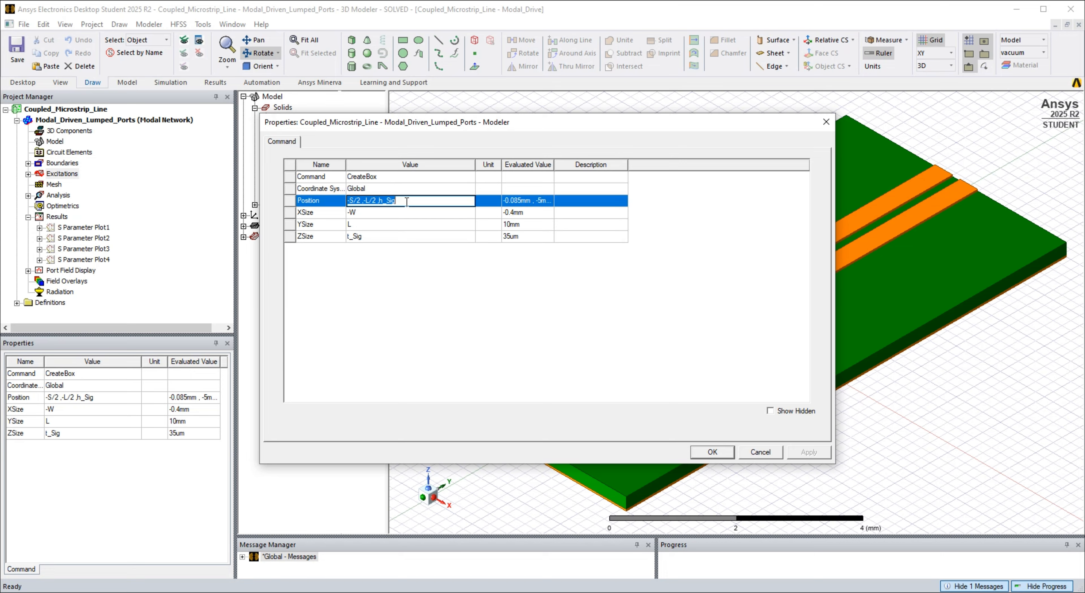
click(369, 213)
click(367, 226)
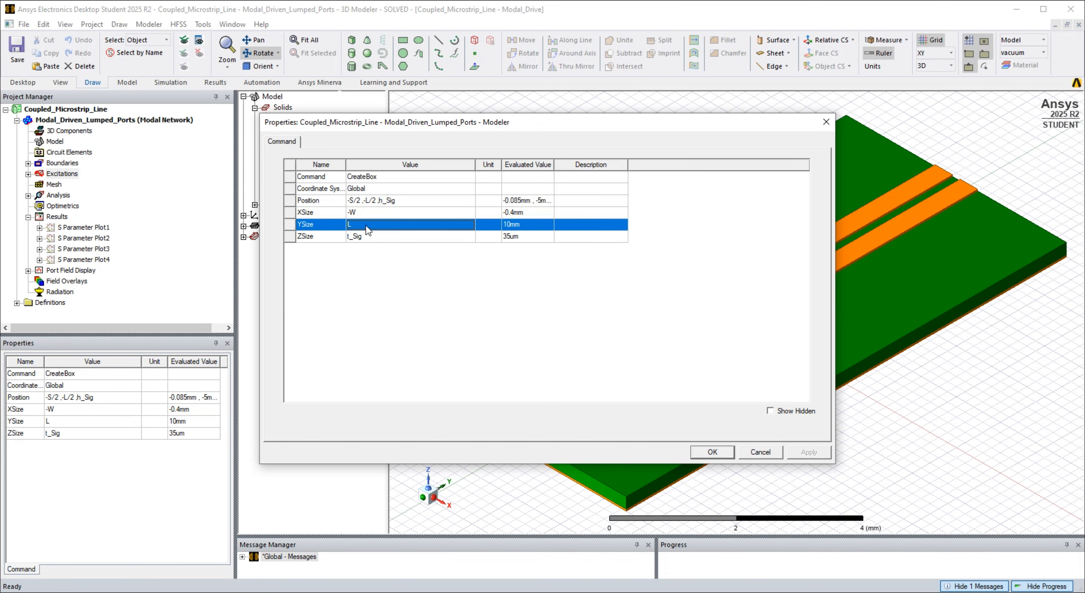
click(374, 237)
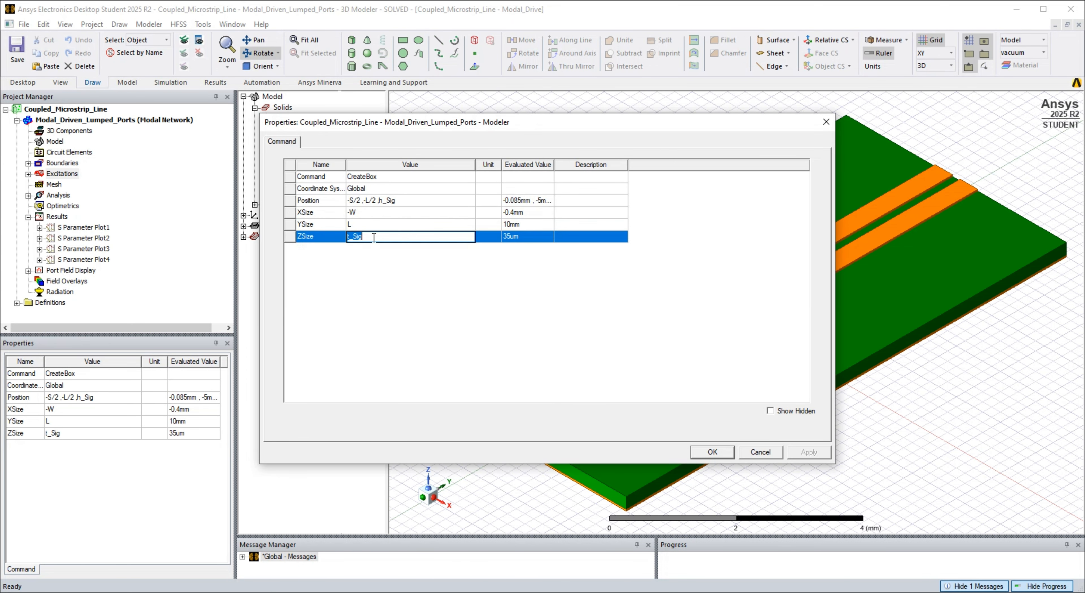
click(374, 279)
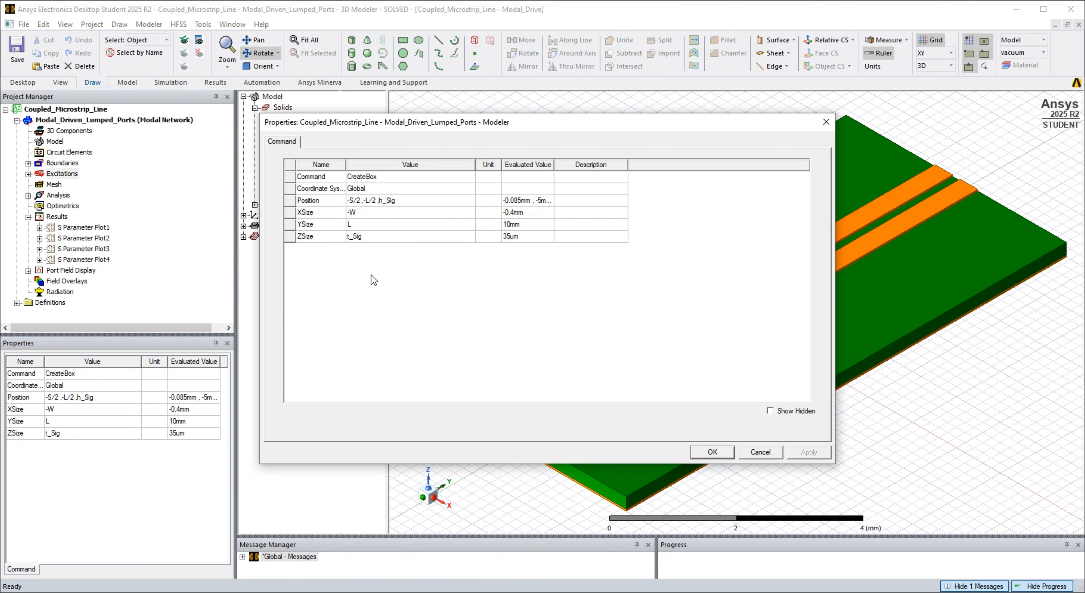
click(702, 453)
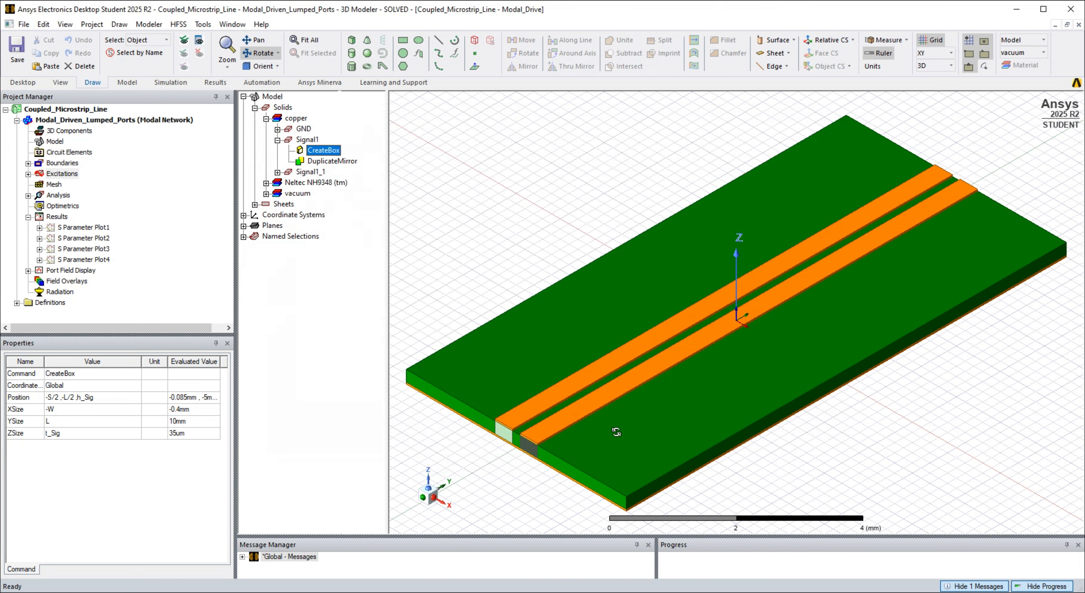
- Examine Signal1_1's mirrored-copy history and the base and normal positions of Signal1's DuplicateMirror operation
click(329, 162)
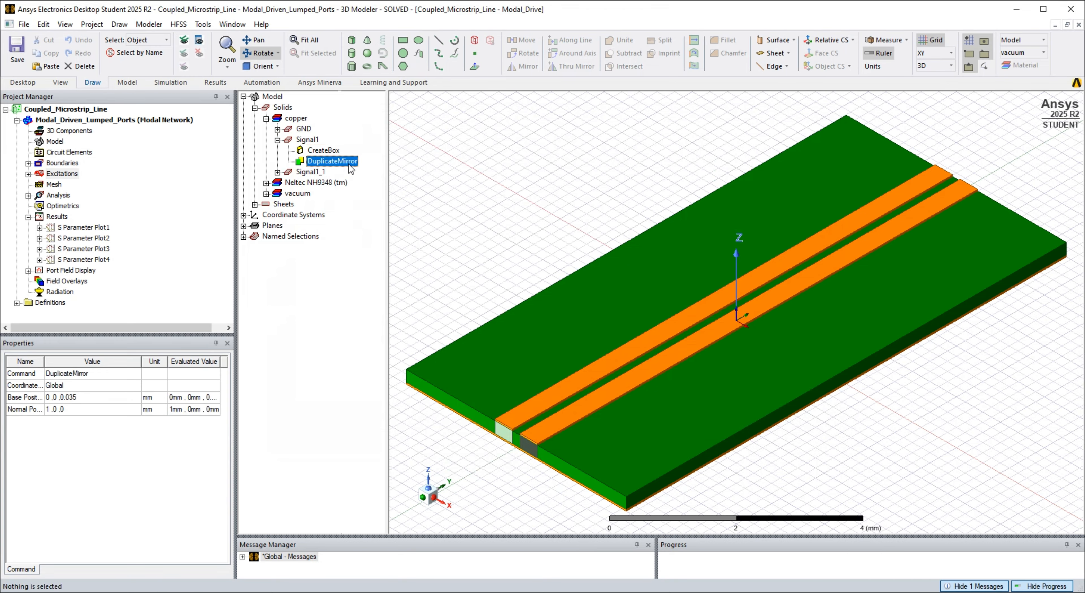
click(277, 172)
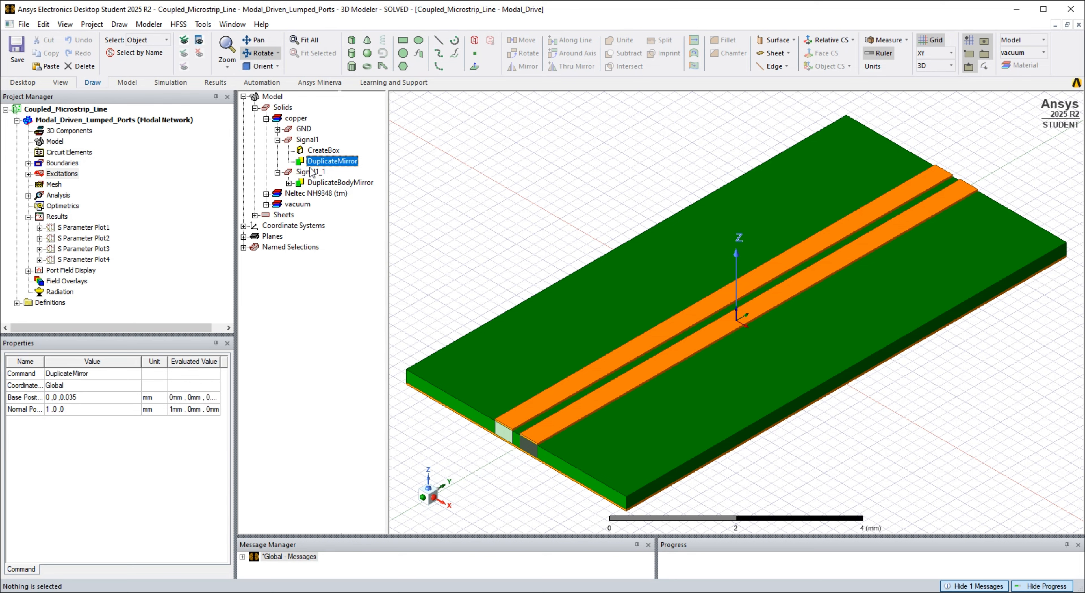
click(289, 183)
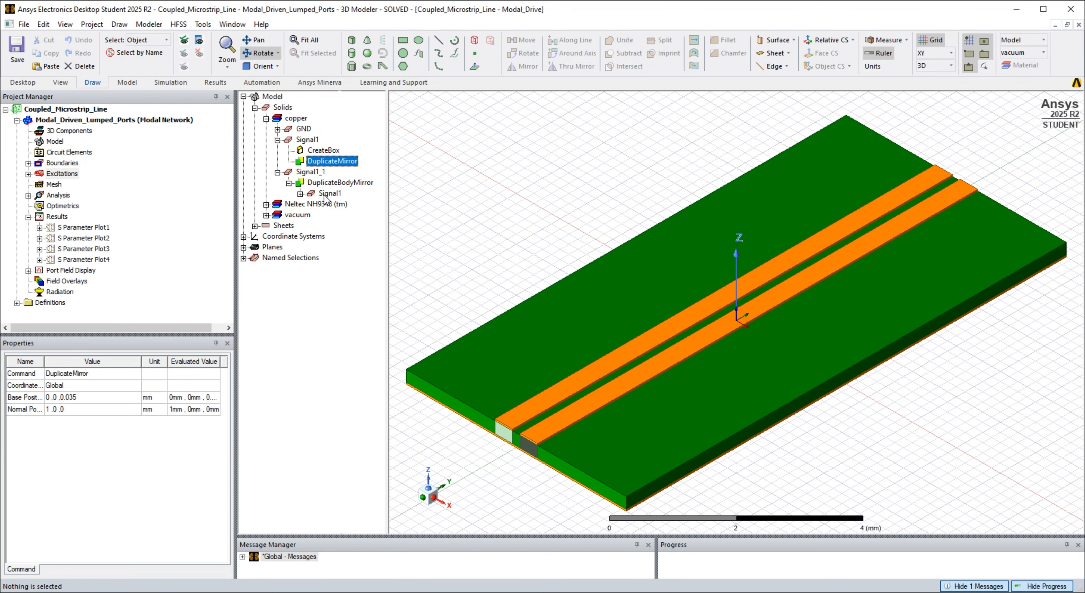
right_click(332, 162)
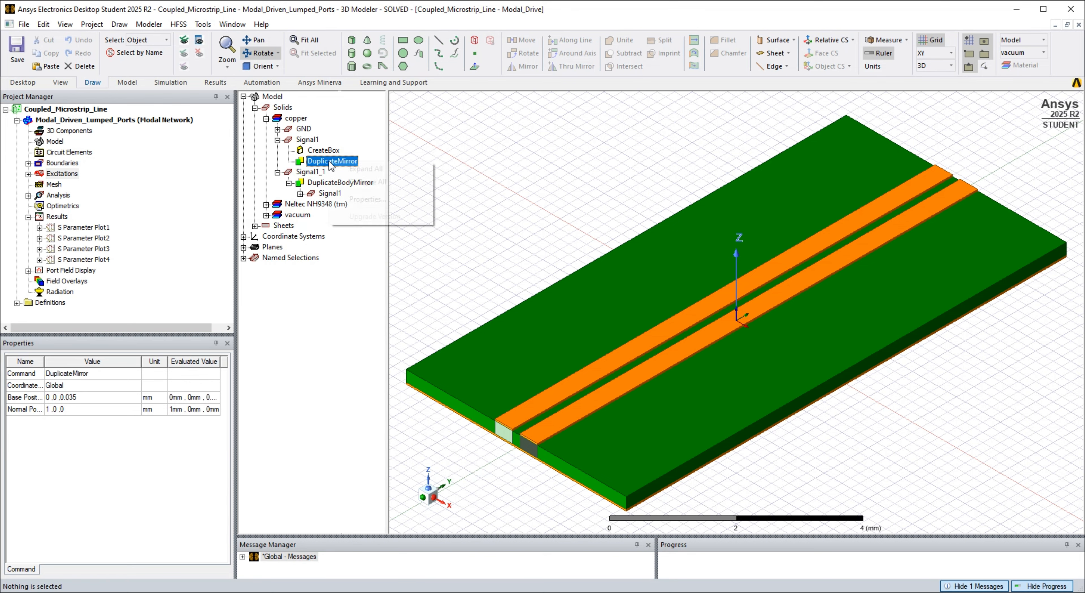
click(362, 203)
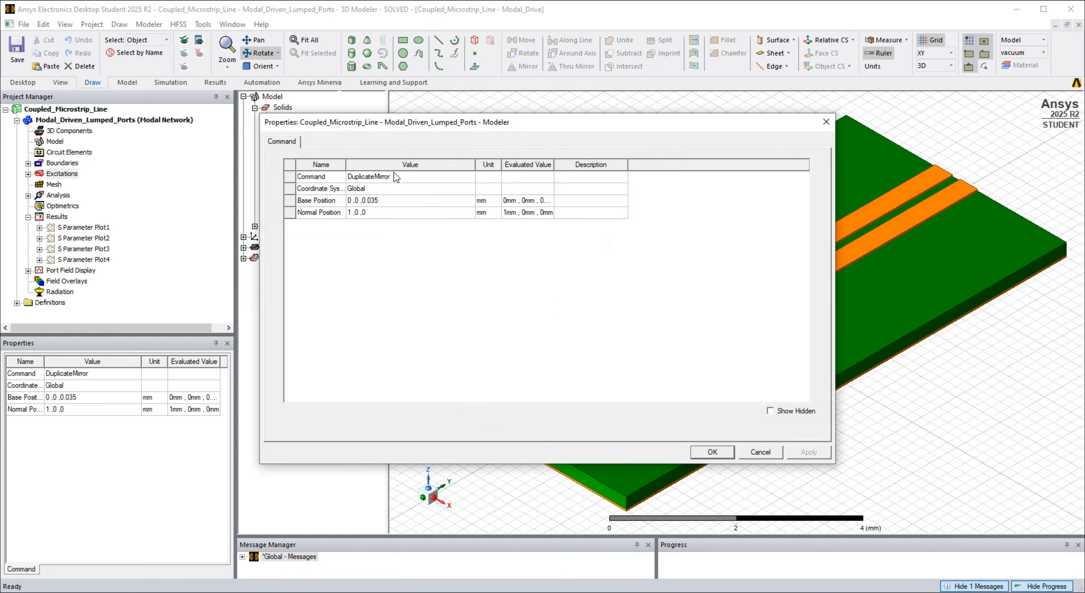
click(390, 201)
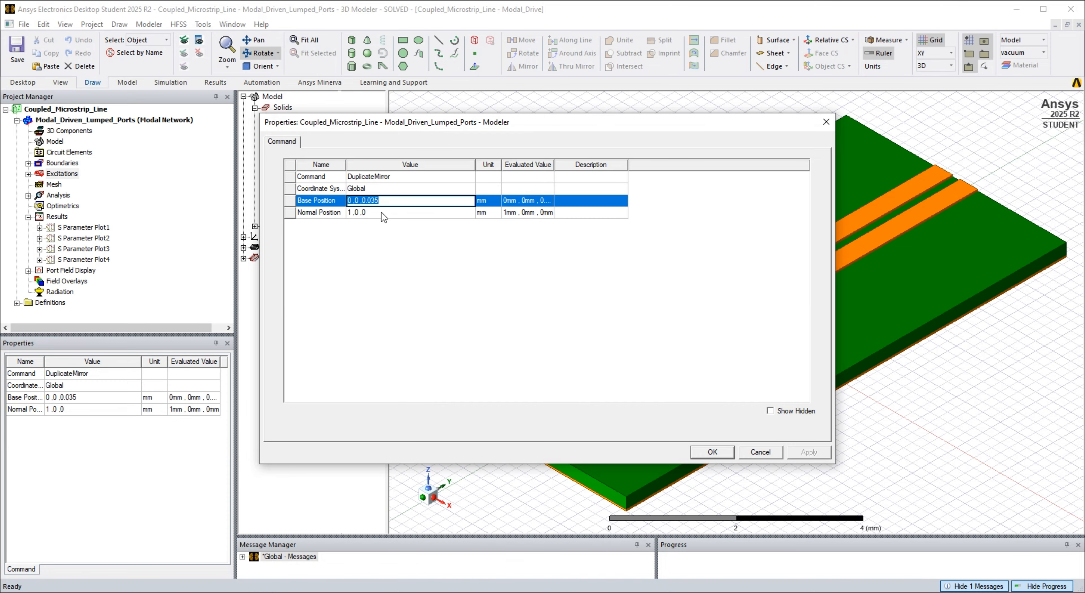
click(381, 213)
click(384, 247)
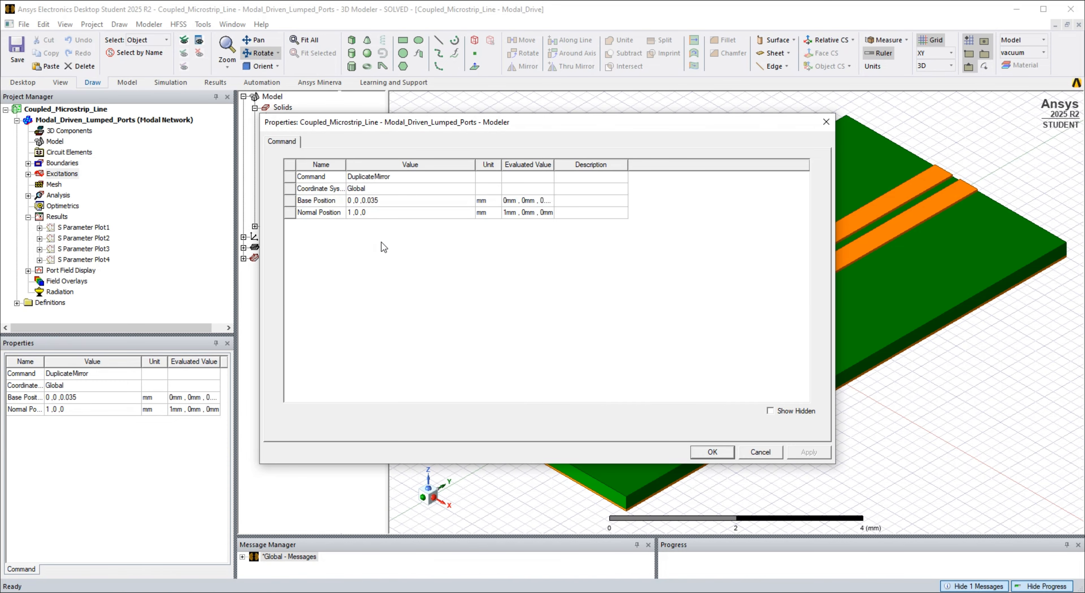
click(713, 452)
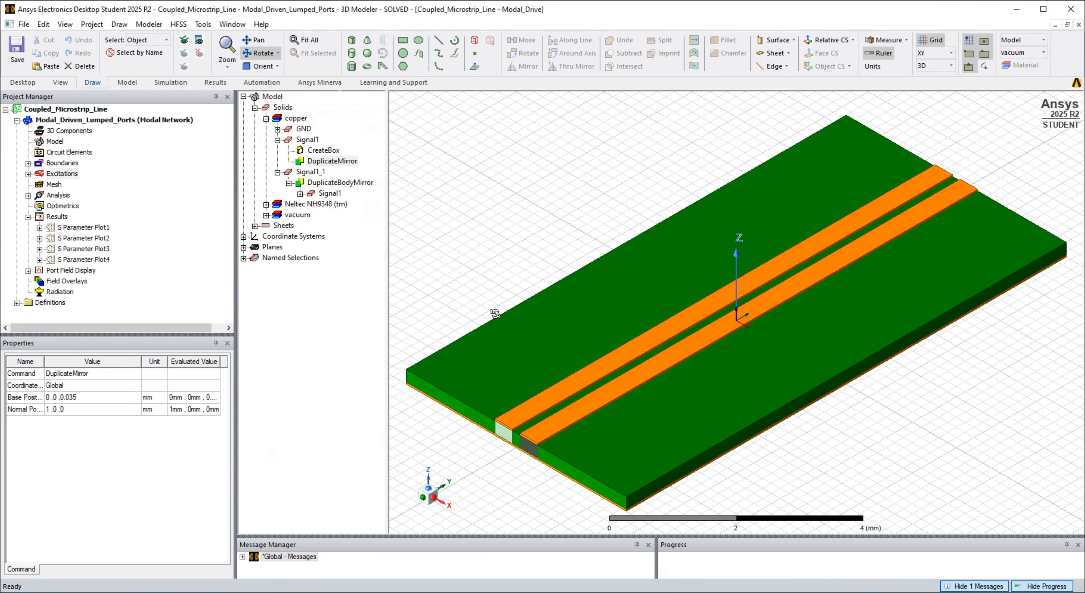
- List the lumped port sheets in the model tree and locate Port1 through Port4 on the model
click(266, 219)
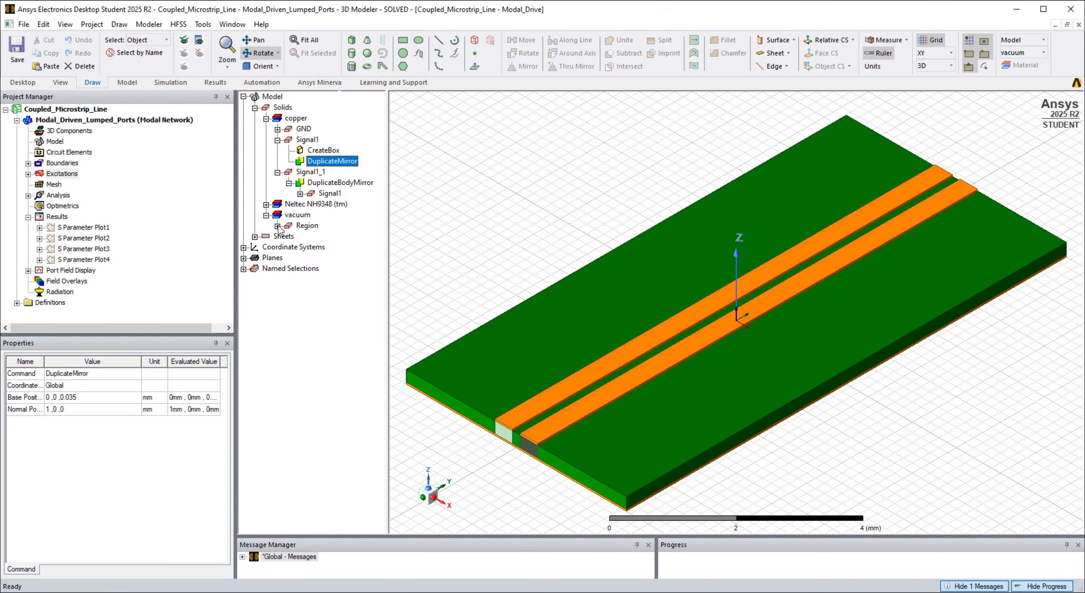
click(254, 225)
click(266, 236)
click(304, 247)
click(304, 258)
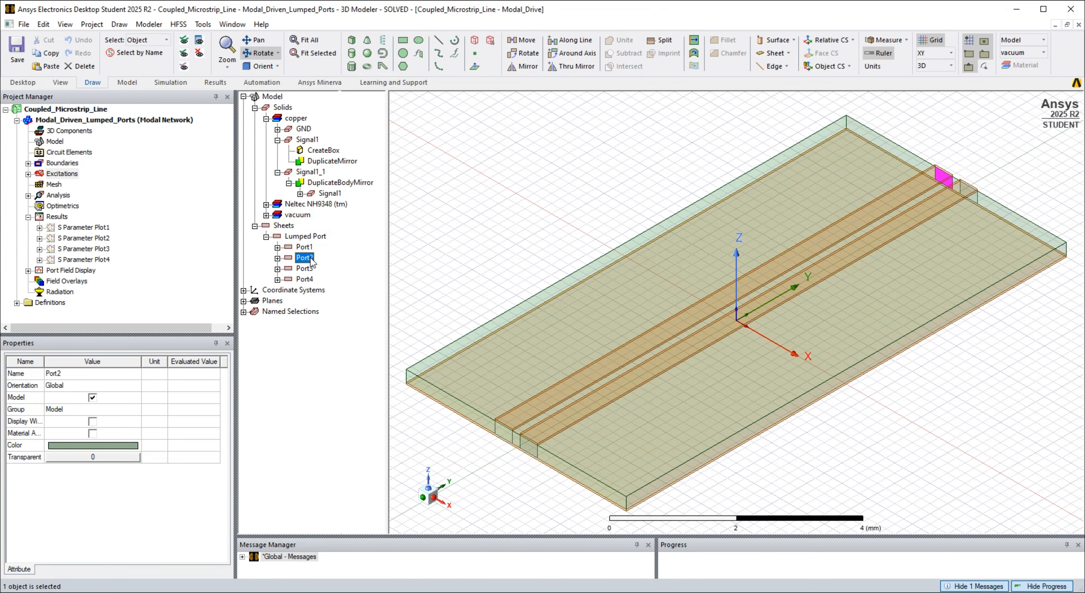
click(304, 268)
click(304, 279)
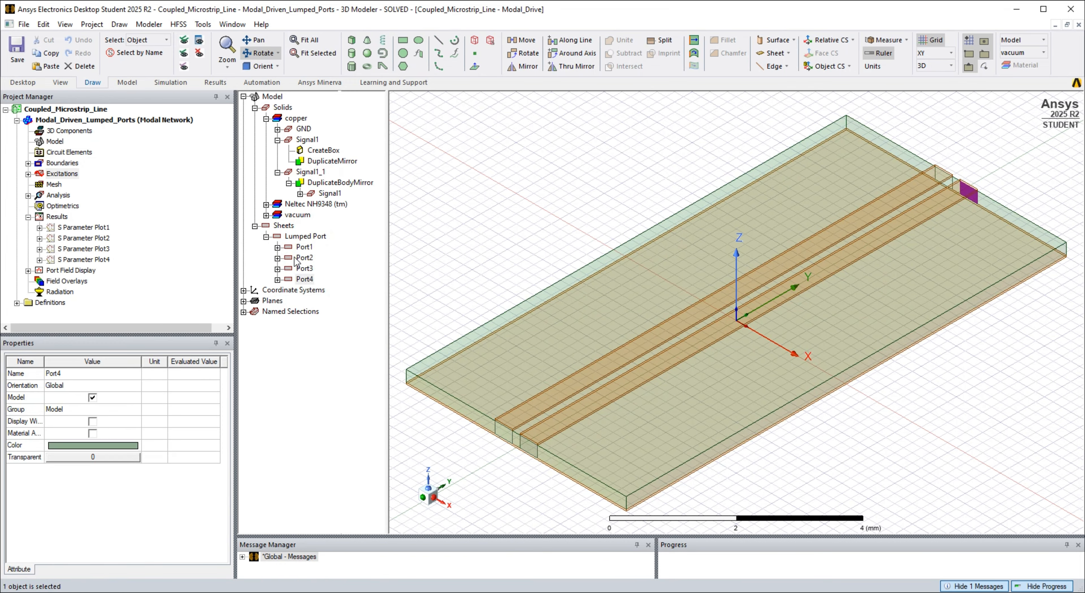
click(300, 246)
right_click(304, 246)
mouse_move(352, 466)
mouse_move(501, 467)
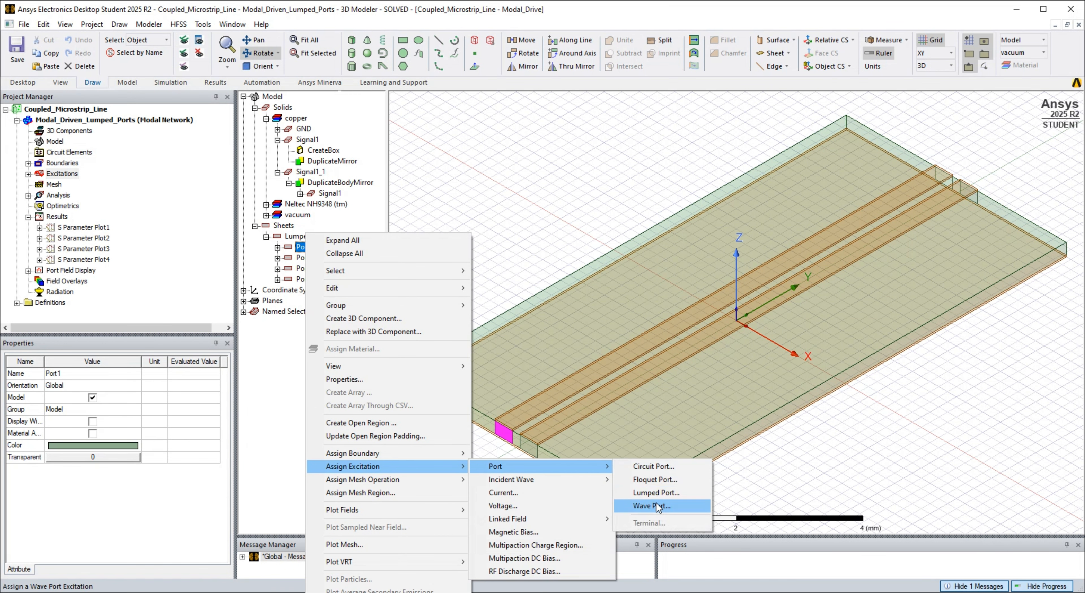
click(535, 273)
- Inspect lumped port excitations 1 and 2 on the model, viewing excitation 1's integration line up close
click(28, 173)
click(59, 184)
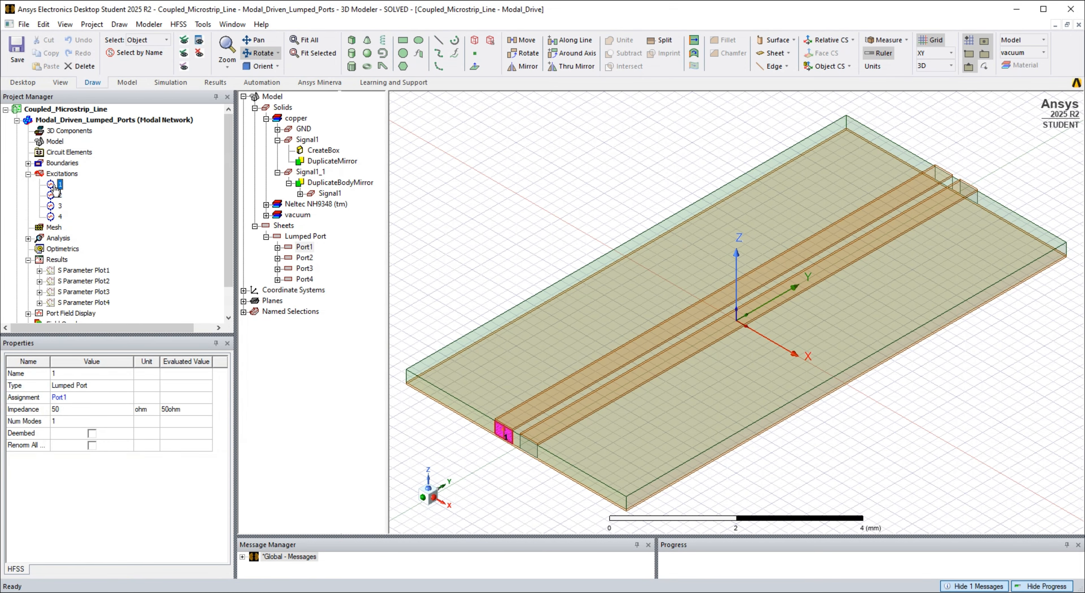
key(ctrl+e)
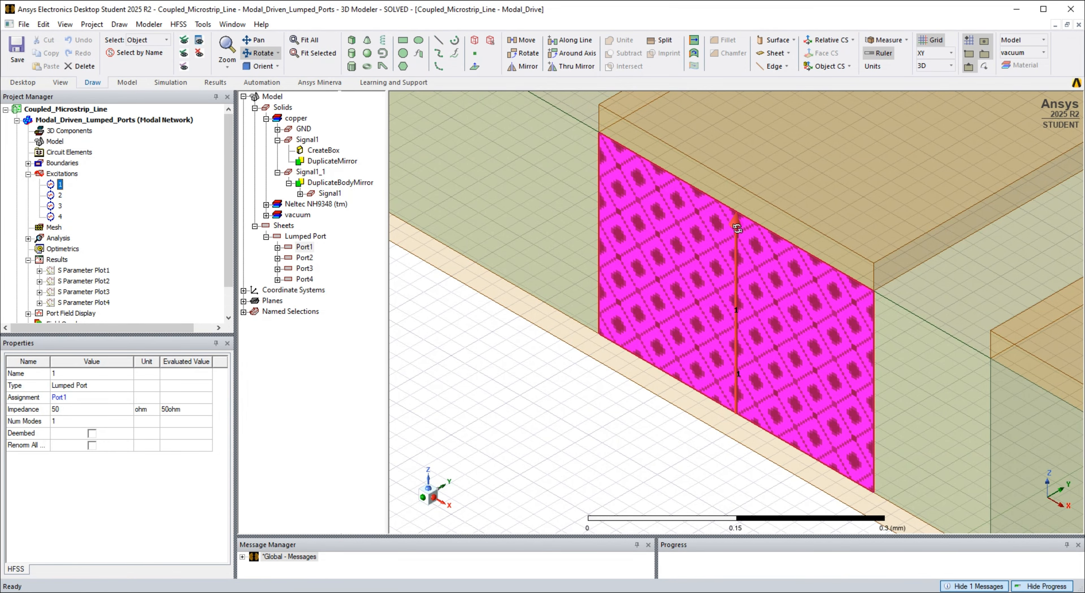
click(60, 195)
key(ctrl+e)
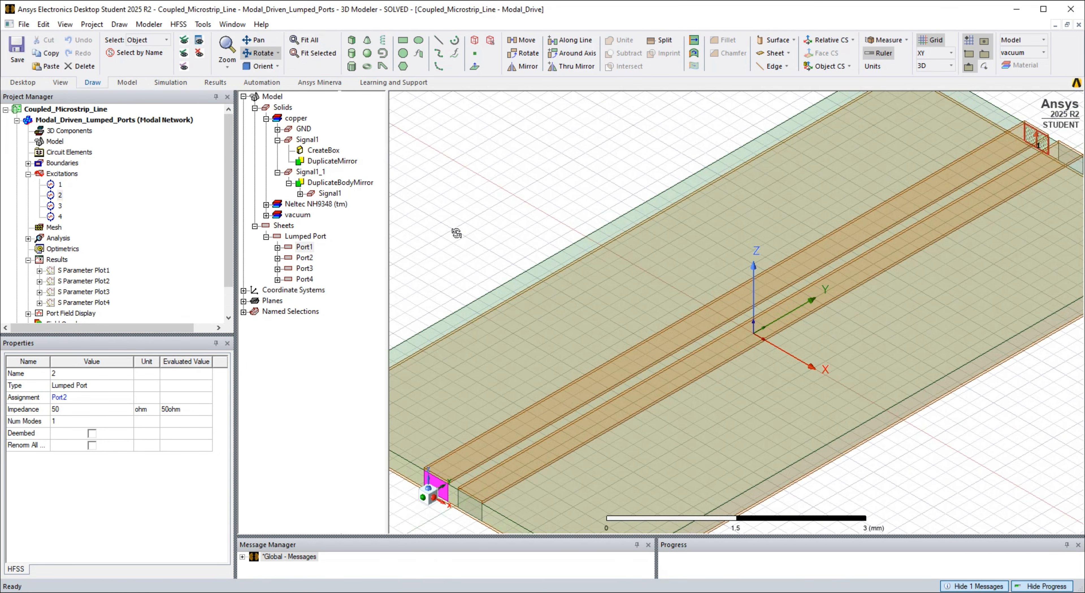
- Locate lumped port excitations 2, 3 and 4 on the model, then clear the selection
click(60, 195)
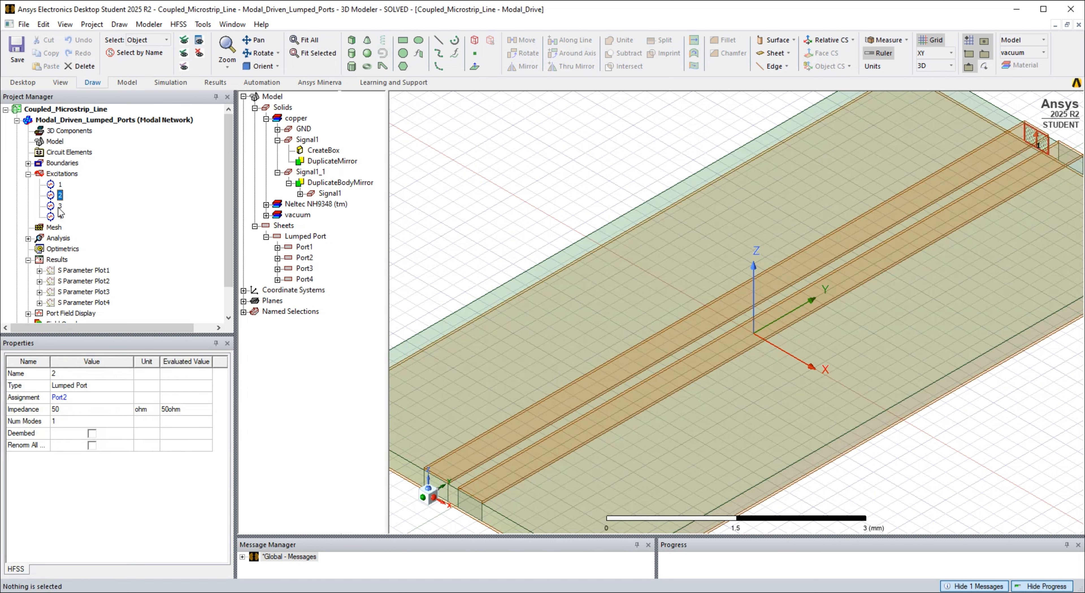
click(59, 208)
click(60, 217)
click(309, 41)
click(418, 174)
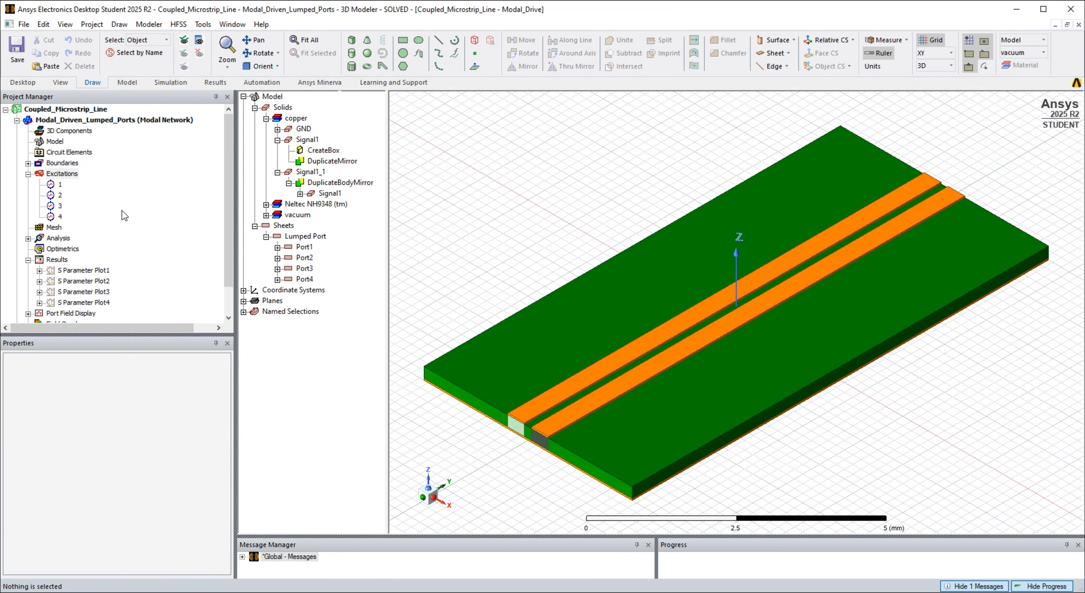
- Review the solution settings of Setup1 in the lumped-port design
click(28, 239)
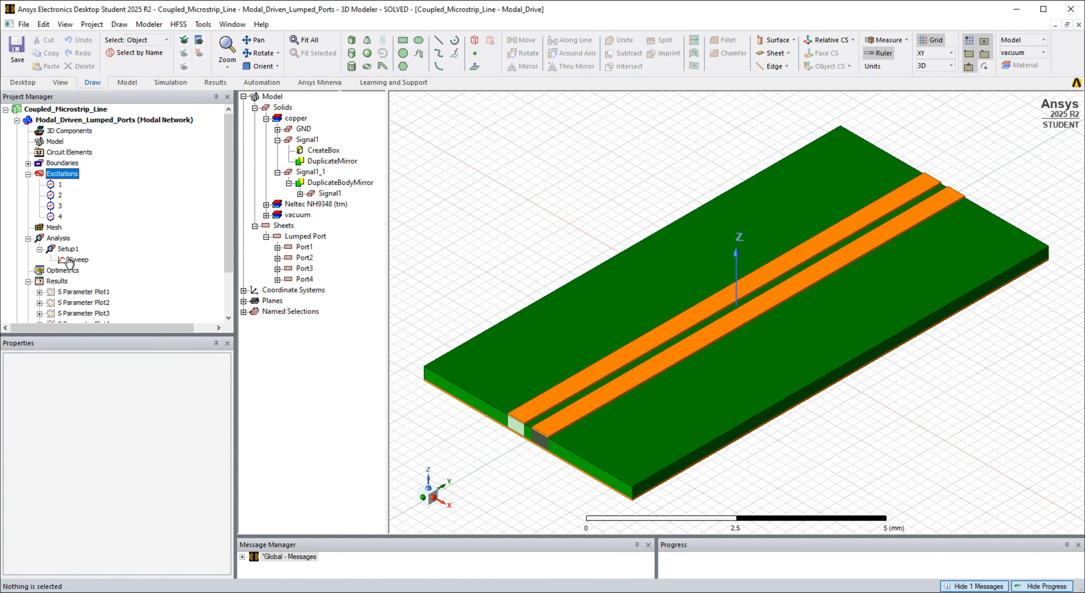
double_click(67, 249)
click(353, 421)
- Accept the interpolating frequency sweep of Setup1 with its 0.01 to 20 GHz range and 401 points, and analyze it
double_click(84, 261)
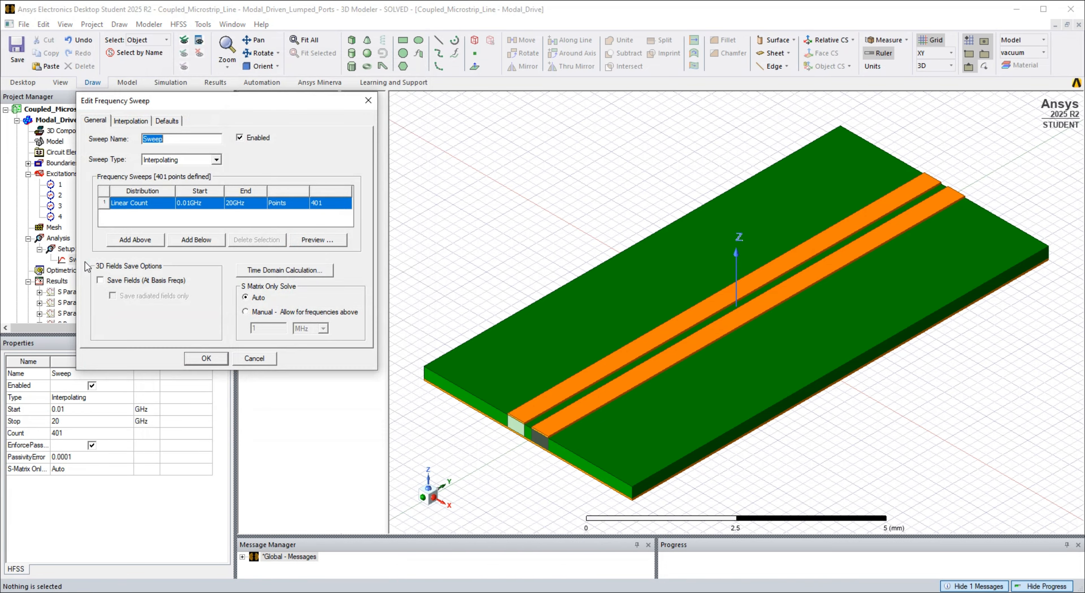
click(206, 358)
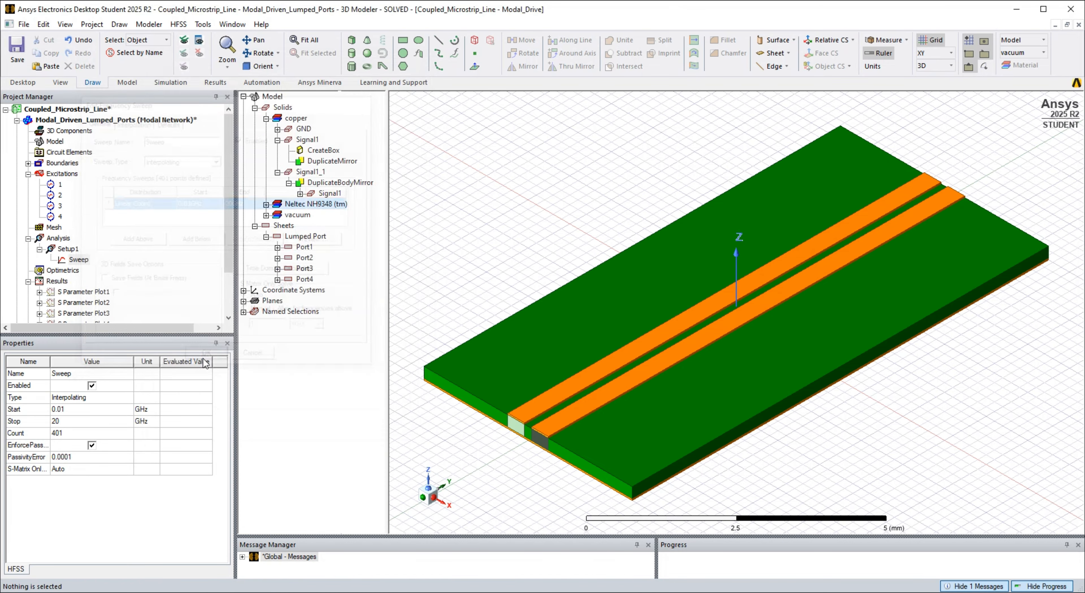
right_click(84, 264)
click(139, 349)
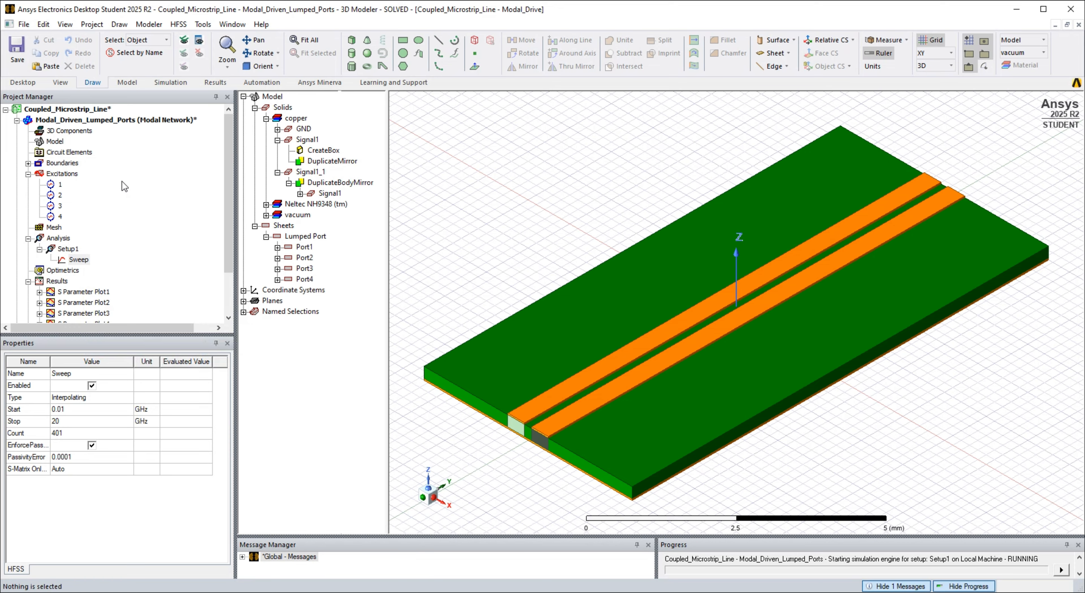
- Try to copy the Modal_Driven_Lumped_Ports design and paste it into the Coupled_Microstrip_Line project
click(119, 121)
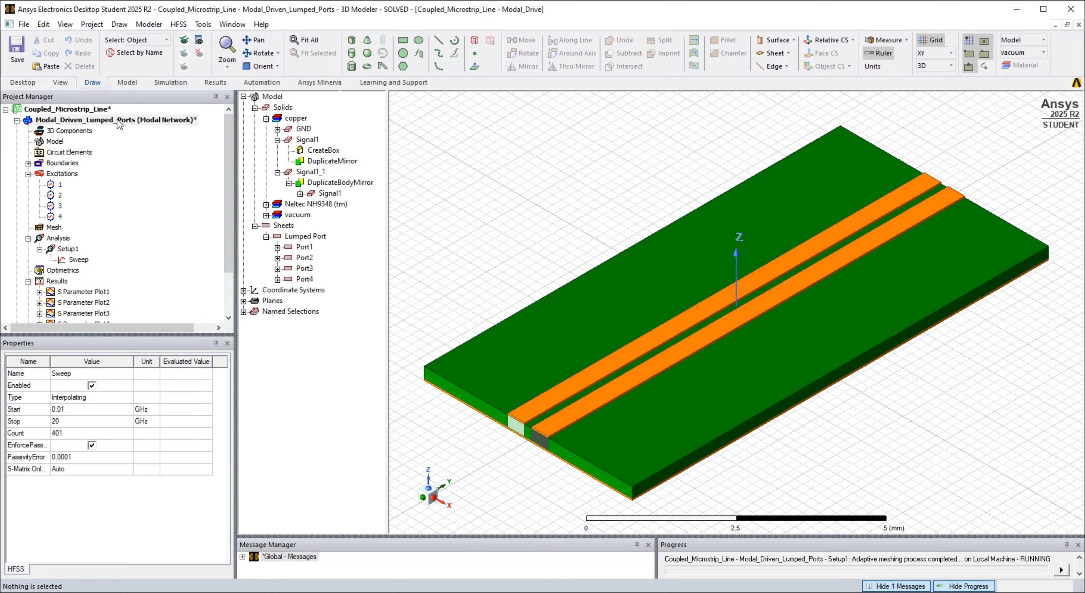
right_click(118, 121)
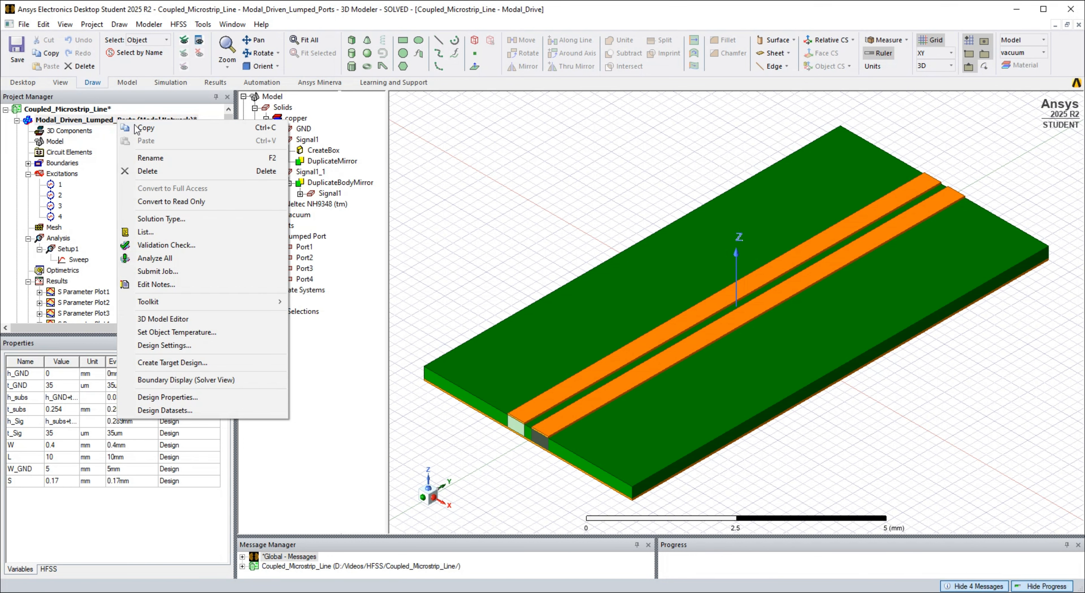
click(146, 128)
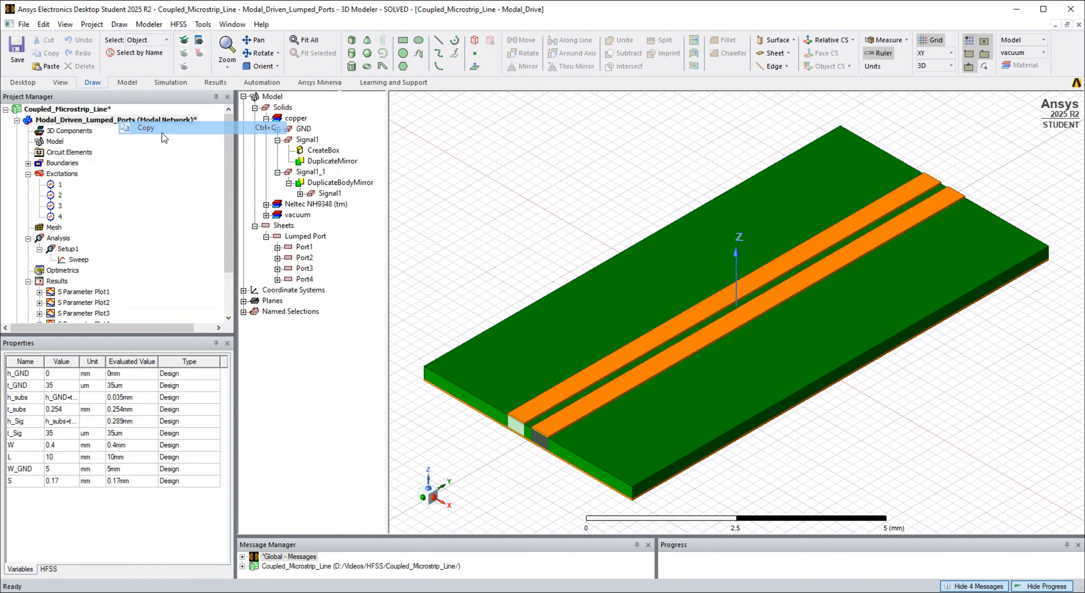
click(68, 109)
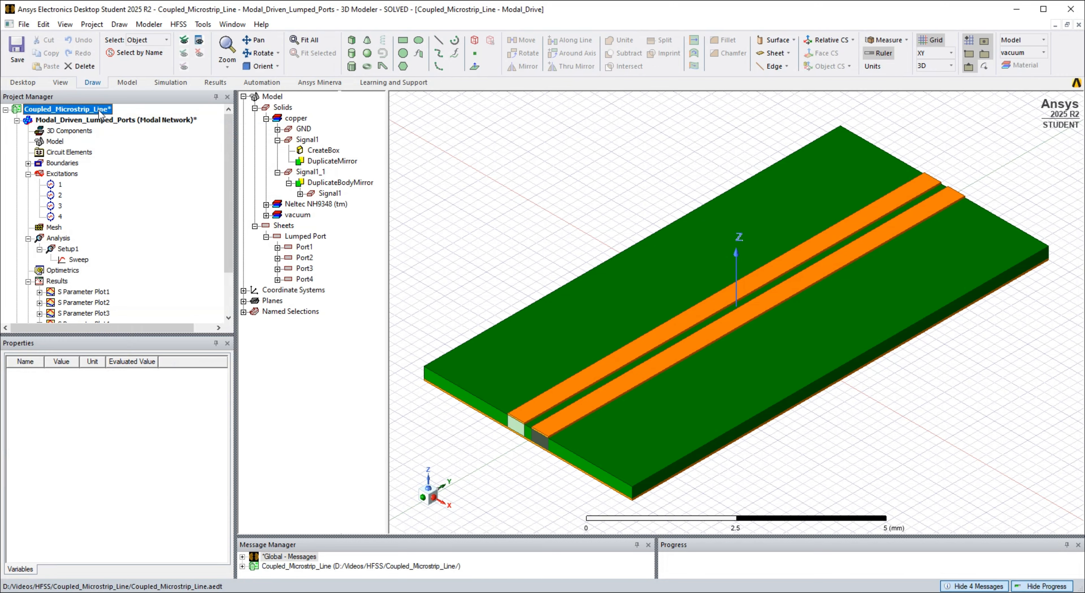
right_click(100, 112)
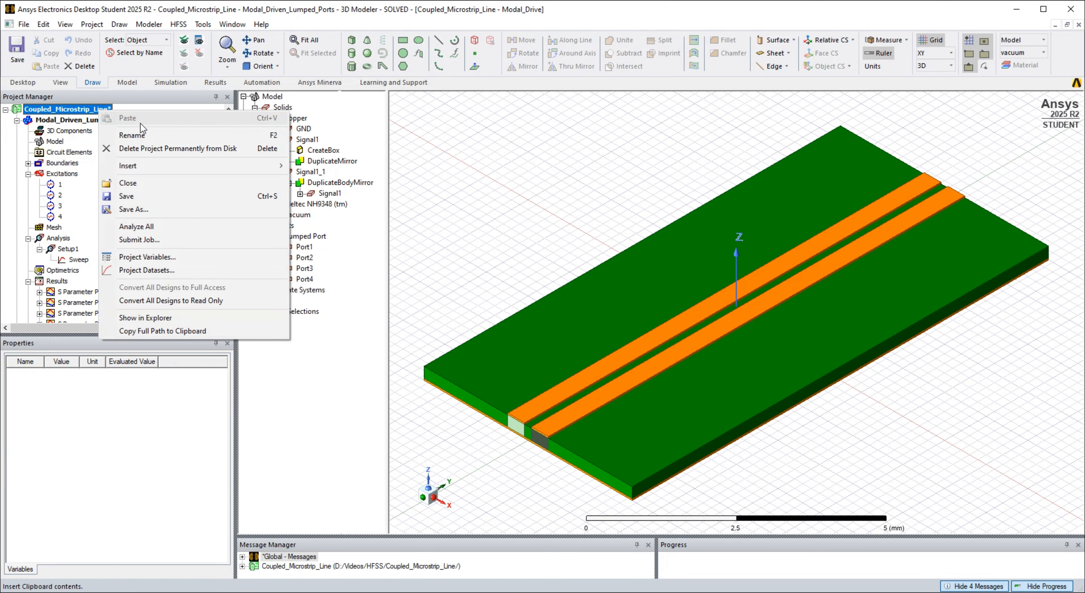
right_click(83, 112)
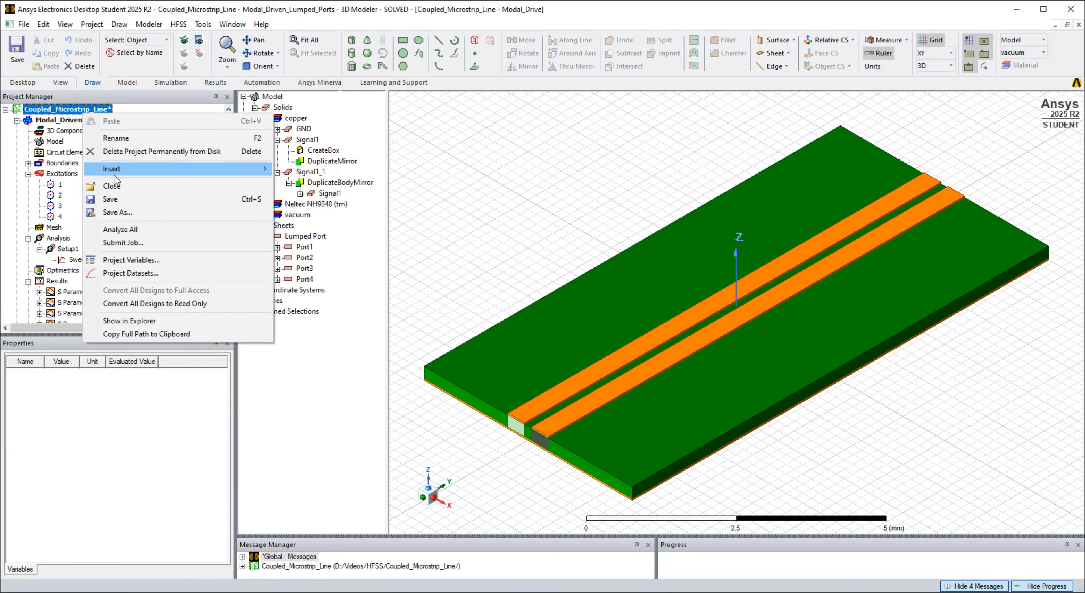
- Duplicate the Modal_Driven_Lumped_Ports design within the Coupled_Microstrip_Line project
click(74, 121)
right_click(72, 121)
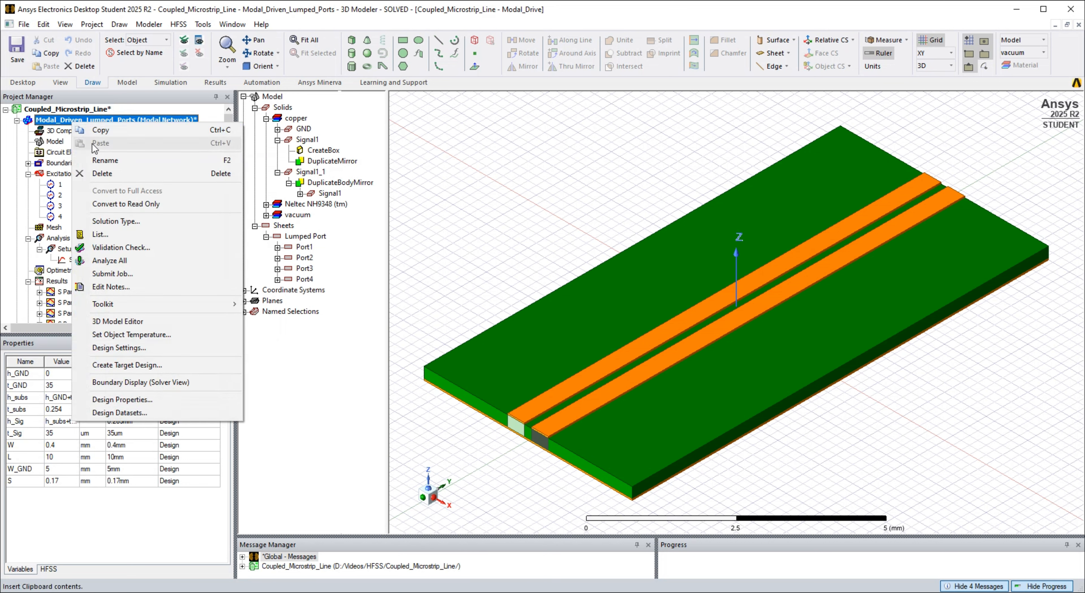
click(102, 131)
click(88, 112)
right_click(87, 112)
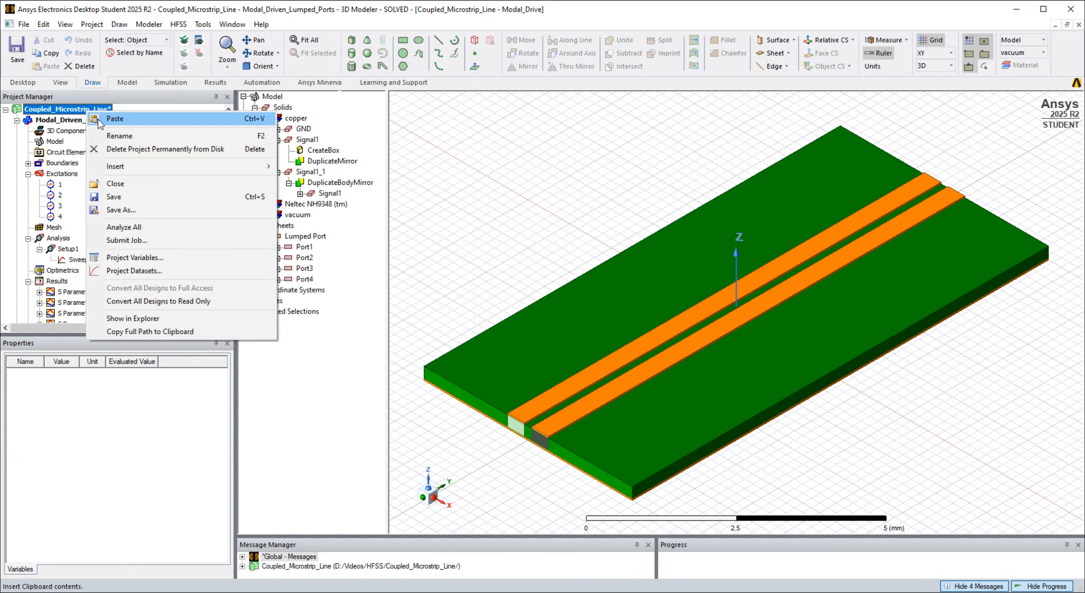
click(113, 123)
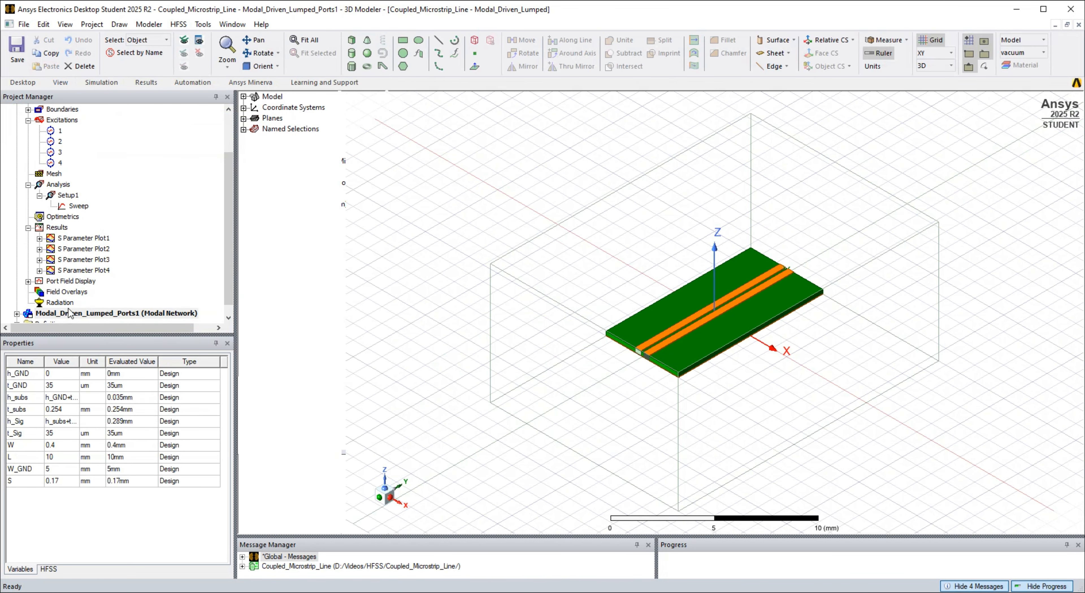
- Rename the duplicated design as Modal_Driven_Wave_Ports
click(111, 303)
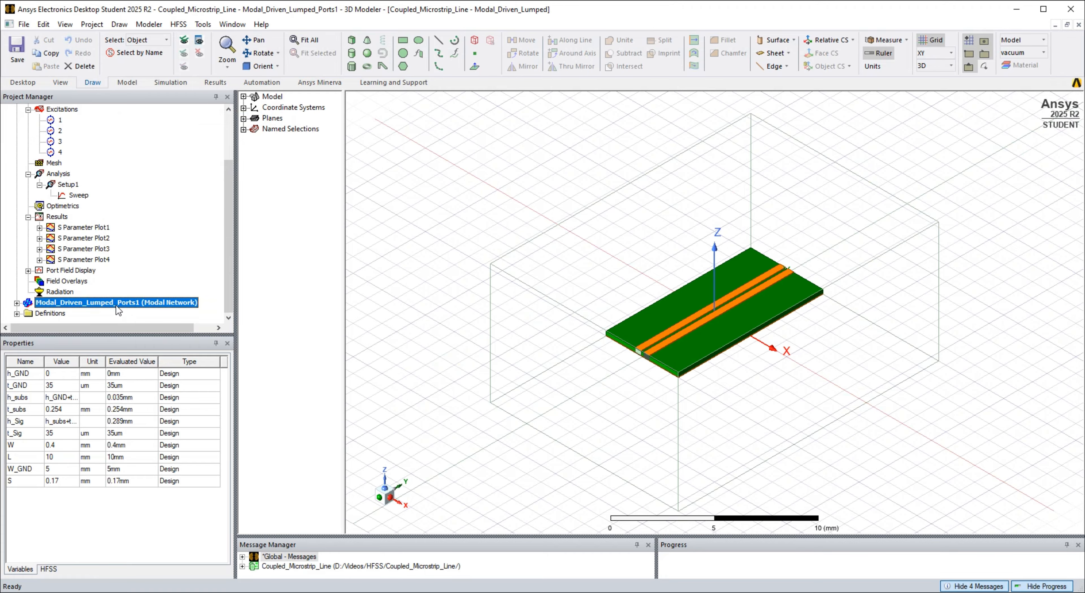
key(F2)
drag(114, 304, 87, 303)
text(Wave_Ports1)
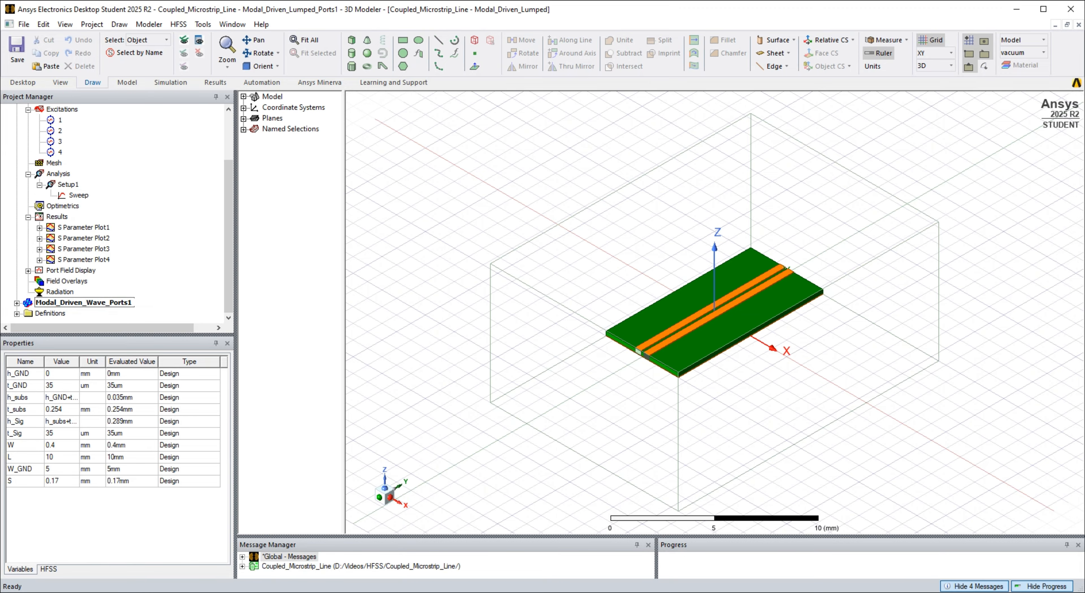
key(BackSpace)
key(Return)
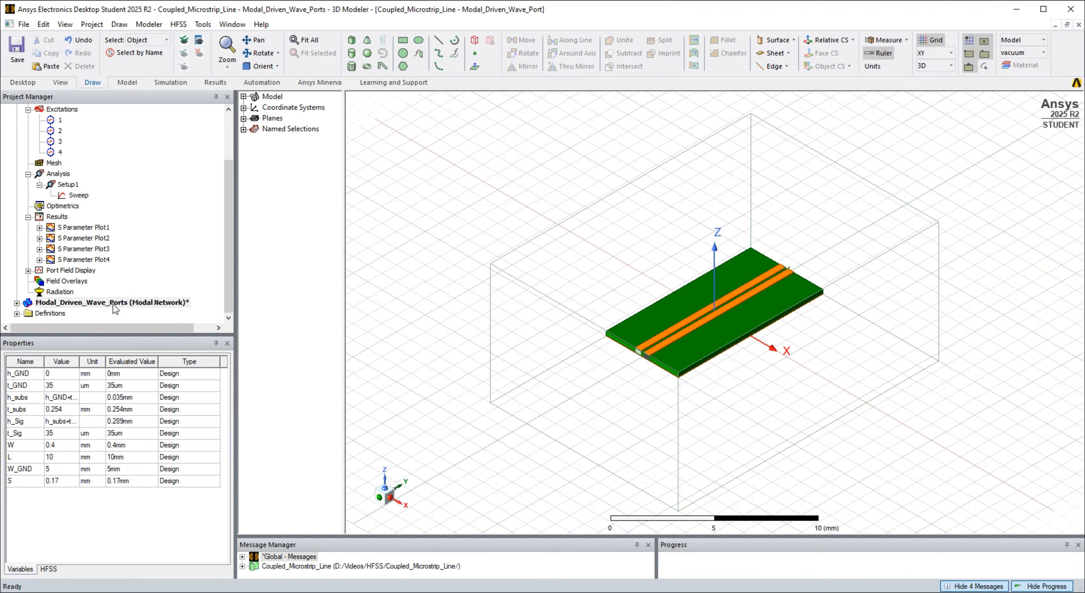
click(384, 161)
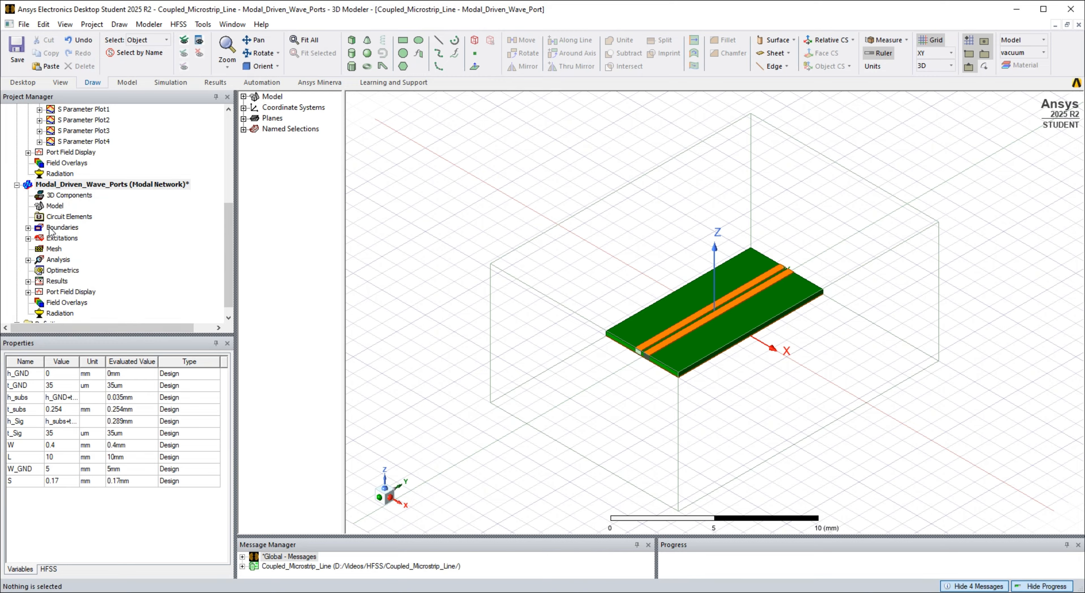
- Delete all the lumped port excitations from the Modal_Driven_Wave_Ports design
click(29, 238)
right_click(58, 250)
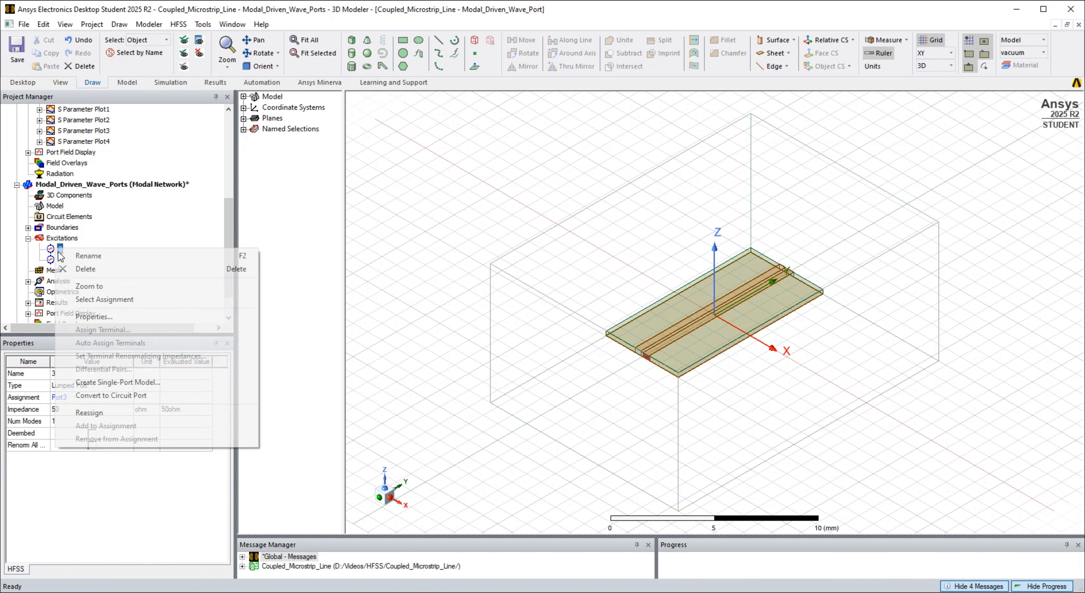
click(79, 268)
right_click(59, 249)
click(79, 268)
click(389, 152)
- Set the vacuum Region's +Y and -Y padding to 0 mm in its CreateRegion properties
click(244, 96)
click(255, 118)
click(255, 108)
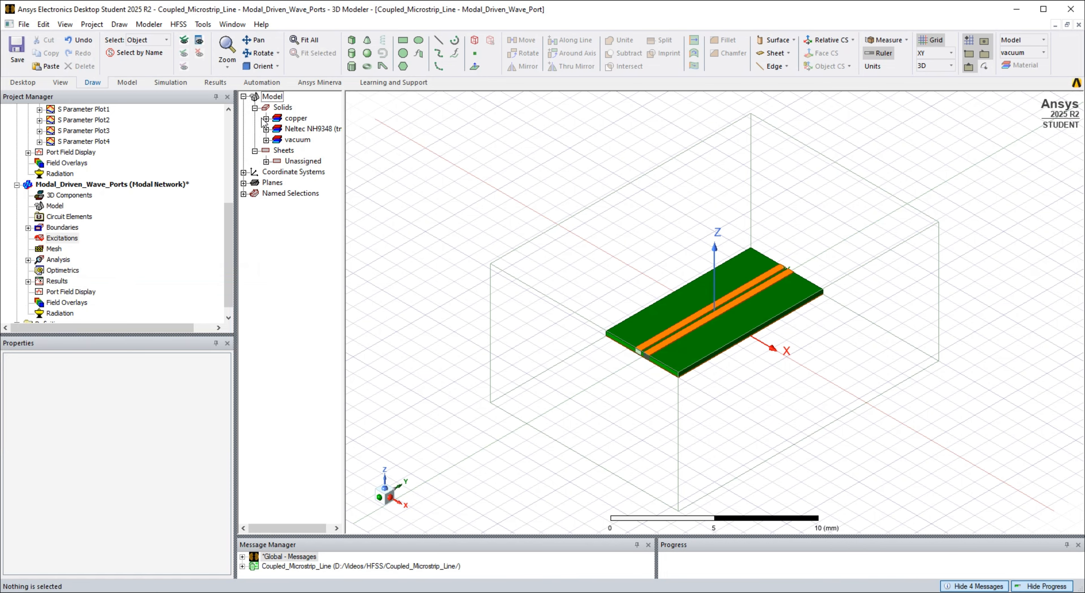
click(266, 139)
click(323, 161)
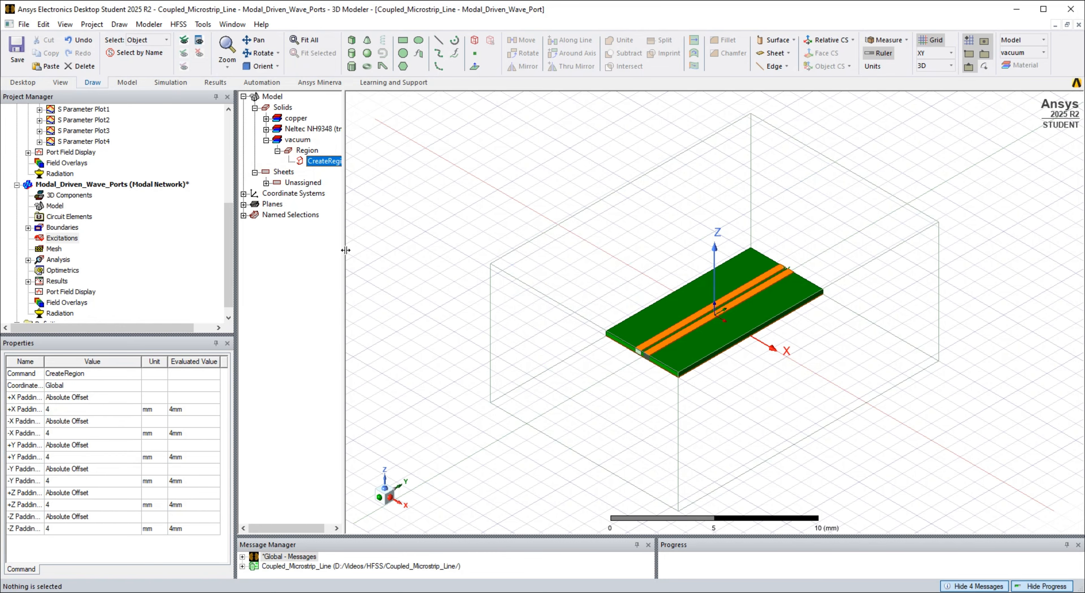
right_click(325, 162)
click(337, 199)
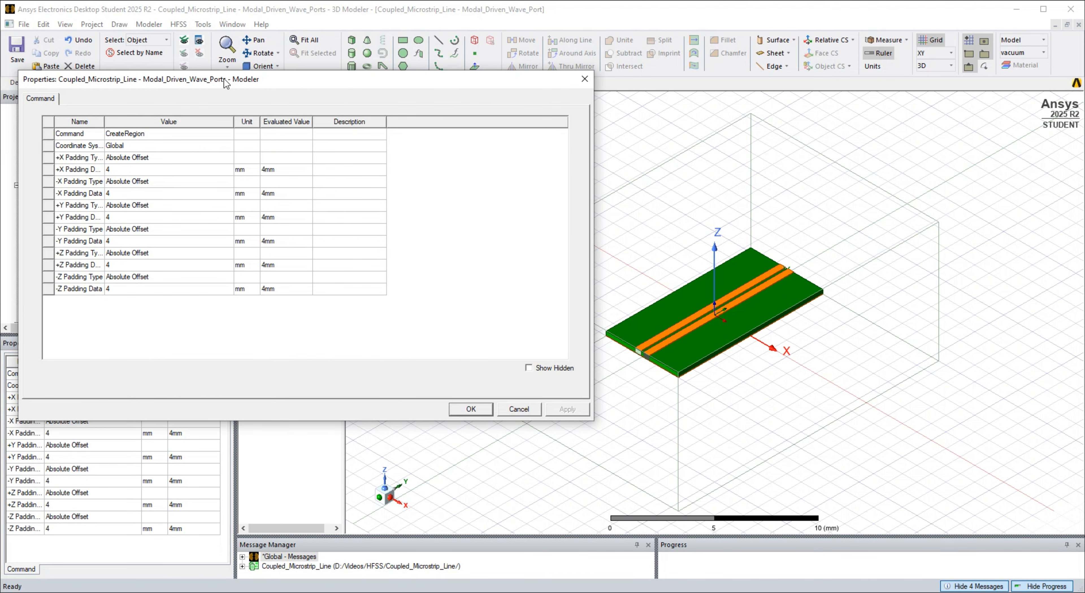
click(122, 217)
text(0)
click(471, 409)
- Assign wave port 1 with 2 modes to the Region's -Y end face
key(f)
click(576, 286)
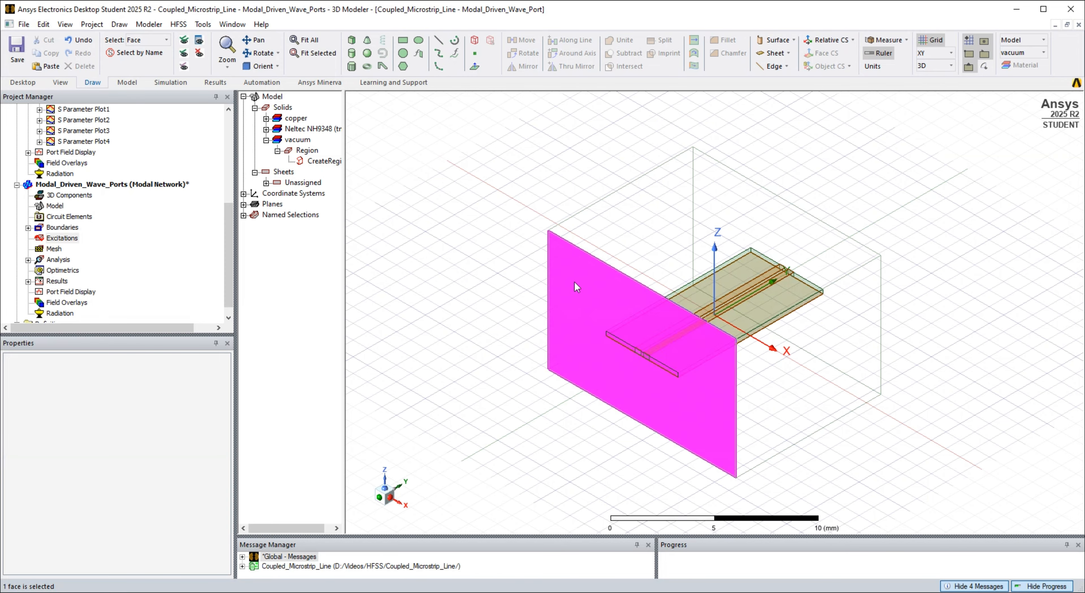
right_click(576, 286)
mouse_move(650, 450)
mouse_move(771, 449)
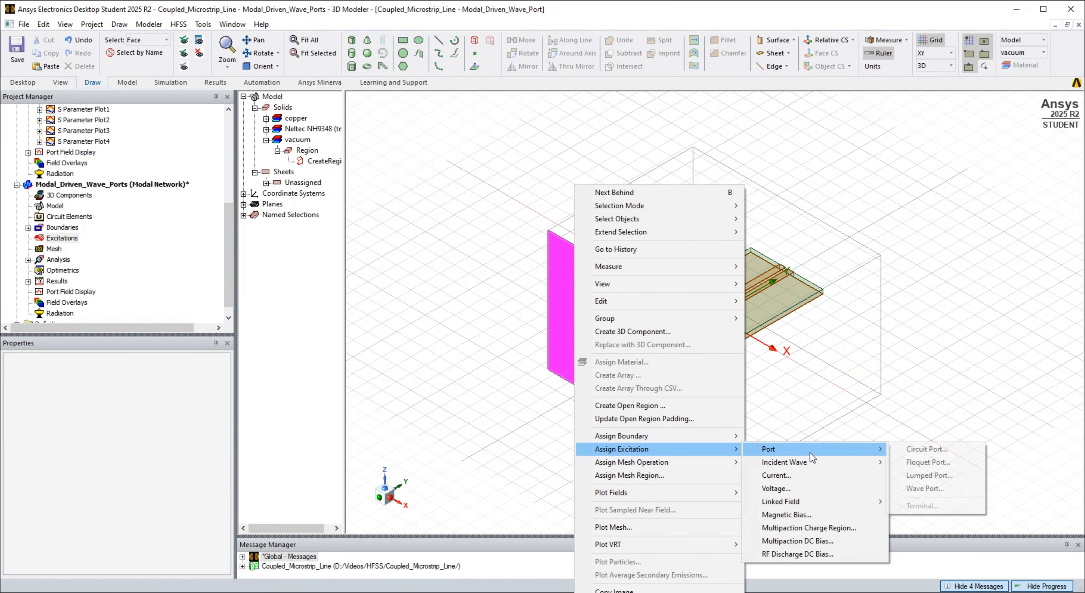
click(919, 492)
double_click(158, 141)
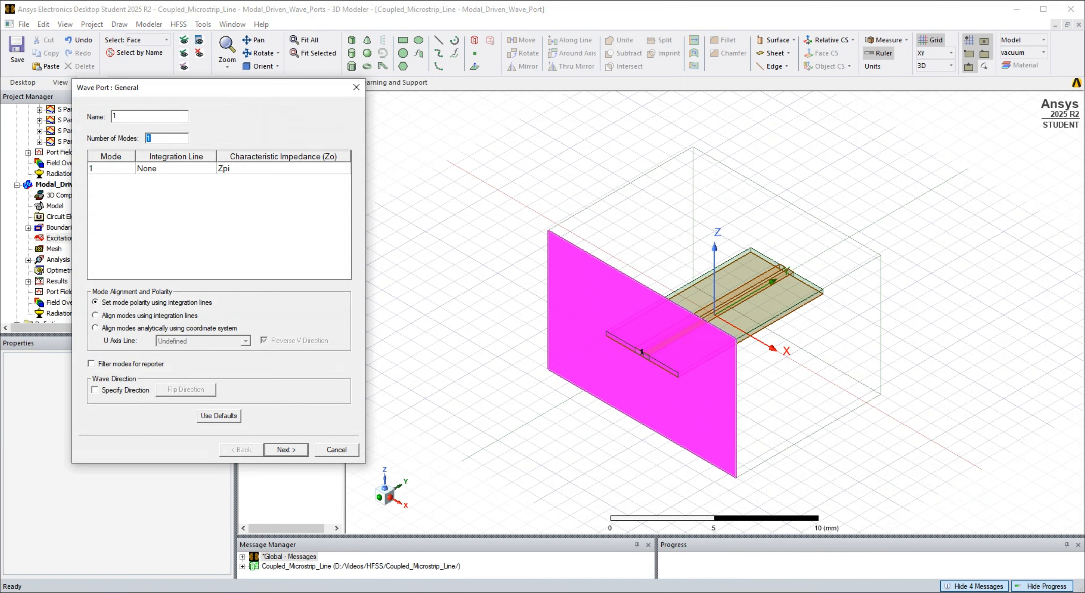
text(2)
click(286, 450)
click(286, 449)
click(425, 277)
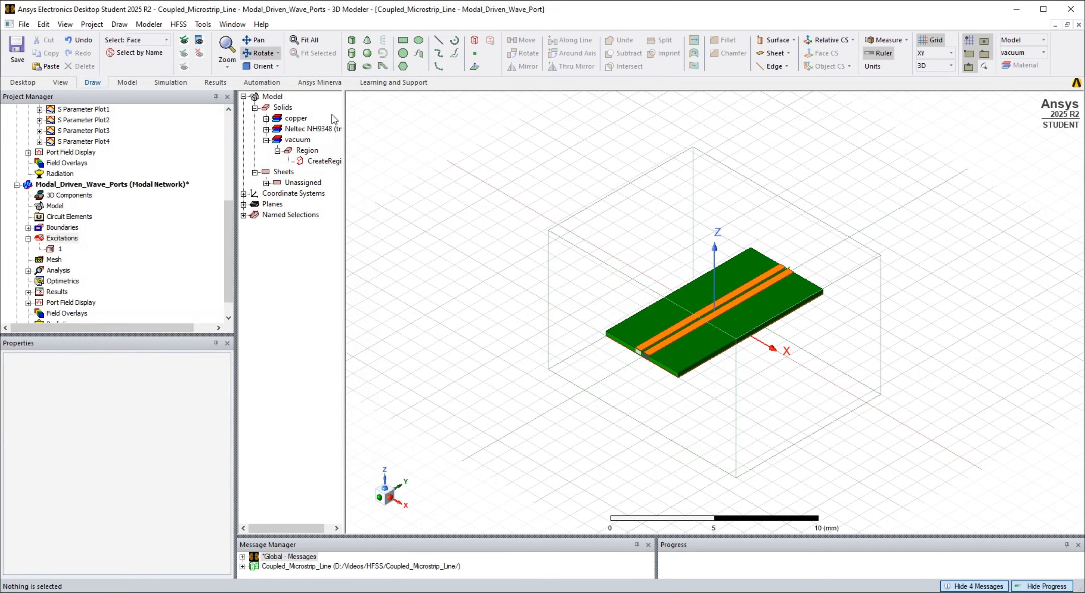
- Assign wave port 2 with 2 modes to the Region's opposite, +Y end face
alt+drag(424, 278, 649, 424)
click(794, 355)
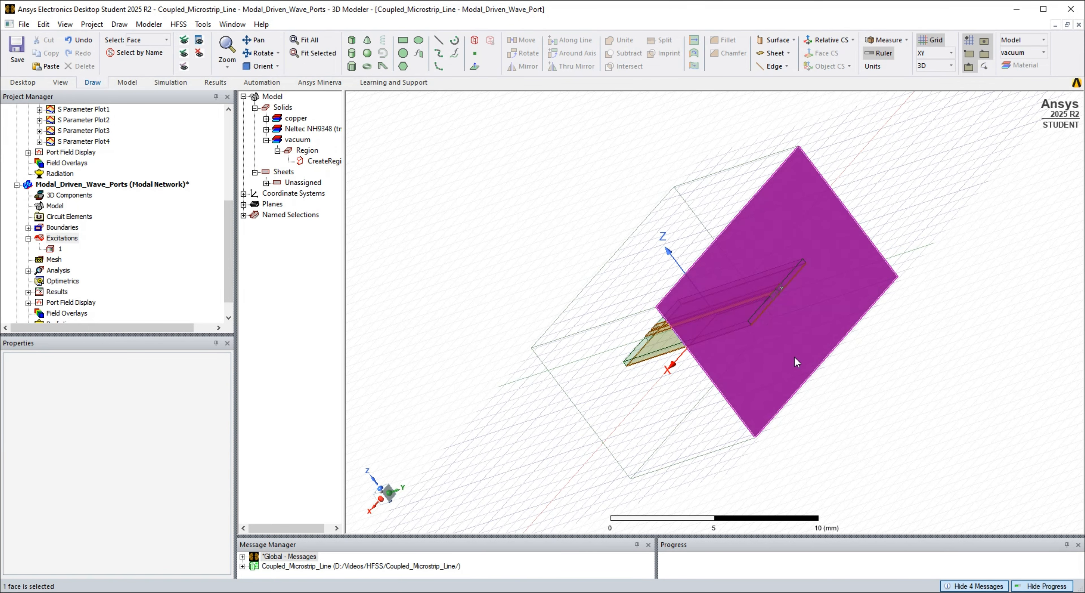
right_click(795, 356)
mouse_move(838, 448)
mouse_move(986, 449)
click(901, 488)
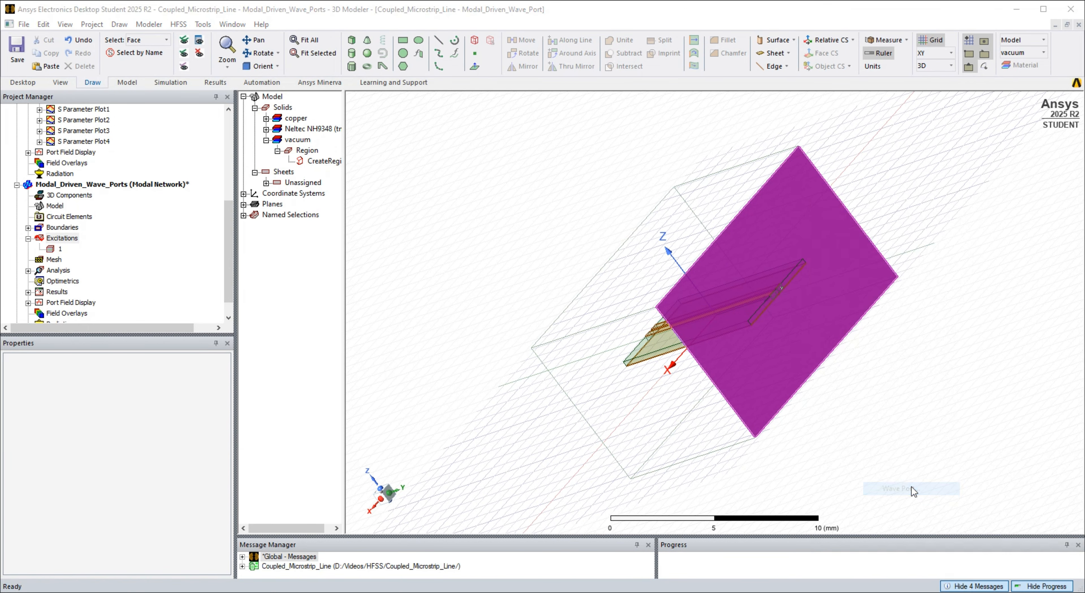
double_click(158, 140)
text(2)
click(285, 449)
click(285, 450)
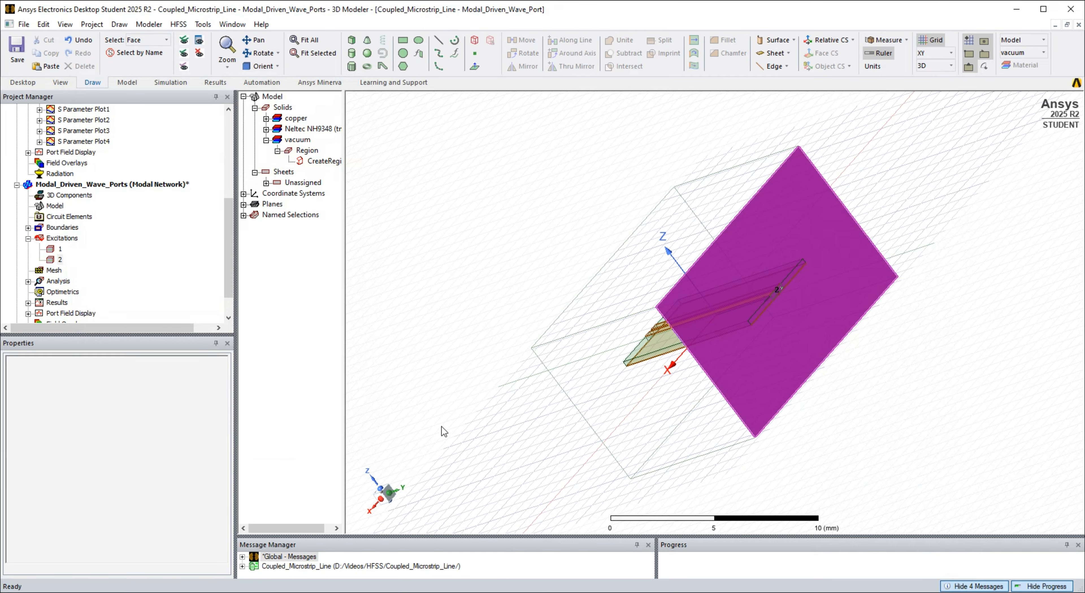
- Show the wave-port design's Setup1 and Sweep, and check the design's information list
scroll(73, 247, down, 1)
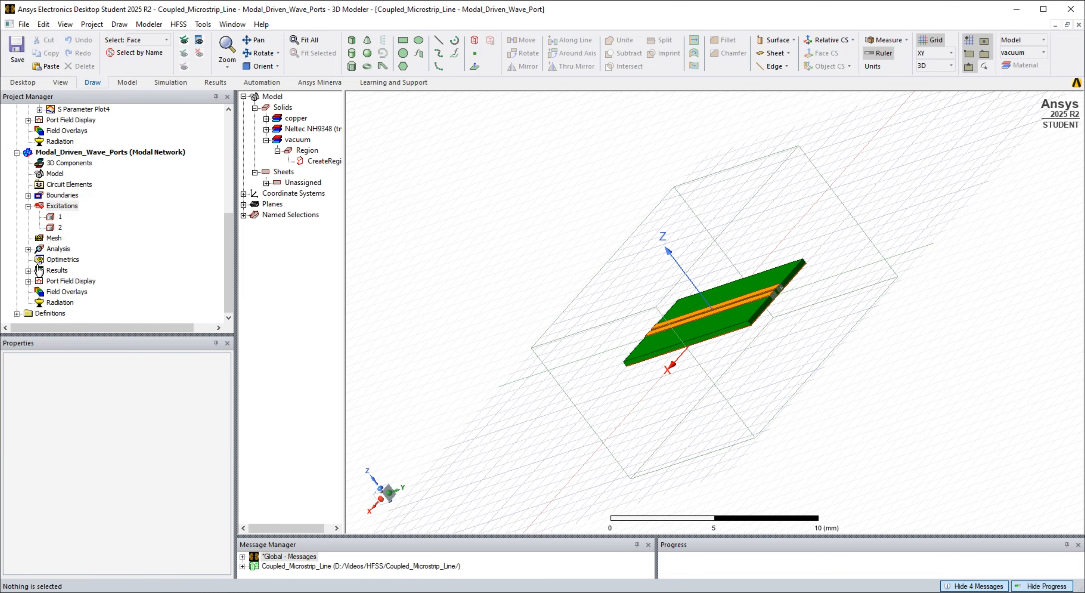
click(28, 249)
click(179, 24)
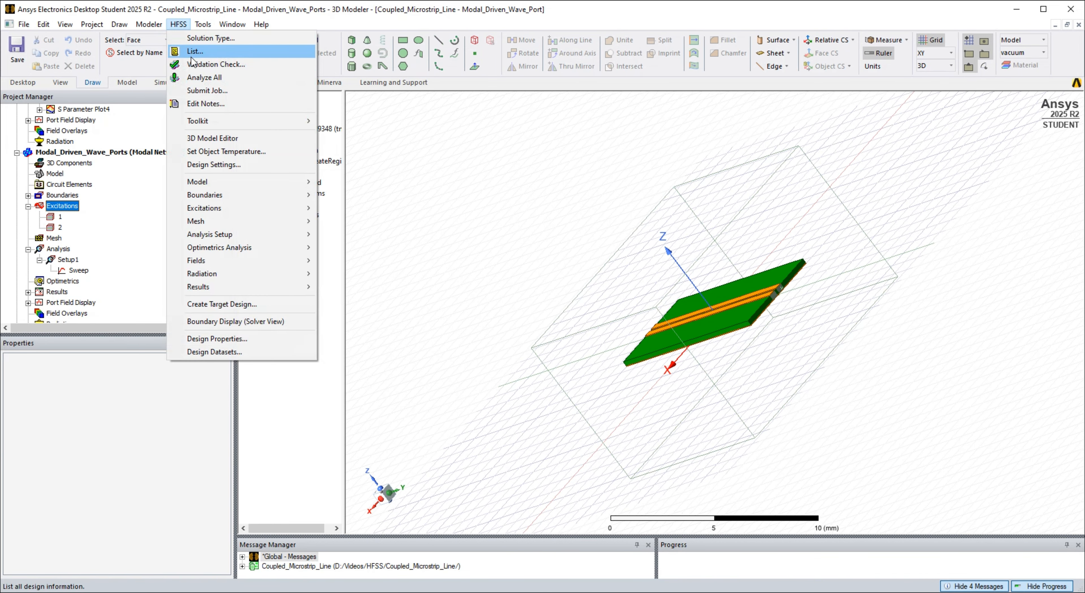
click(219, 51)
click(507, 355)
- Restore the default isometric orientation and analyze Setup1's Sweep in the Modal_Driven_Wave_Ports design
right_click(434, 358)
mouse_move(505, 277)
mouse_move(649, 533)
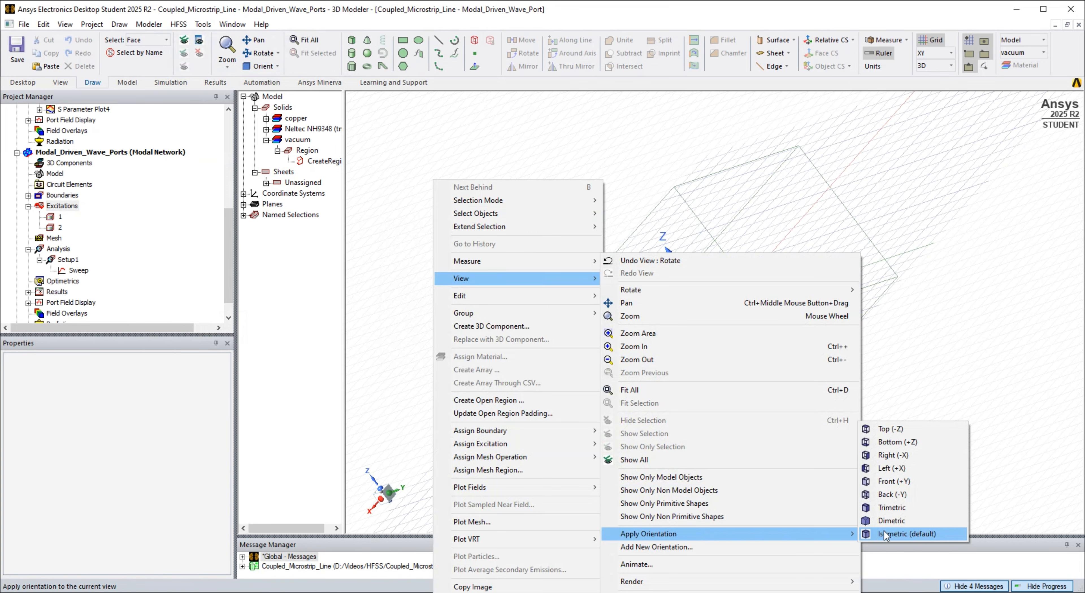
click(906, 552)
right_click(71, 270)
click(96, 356)
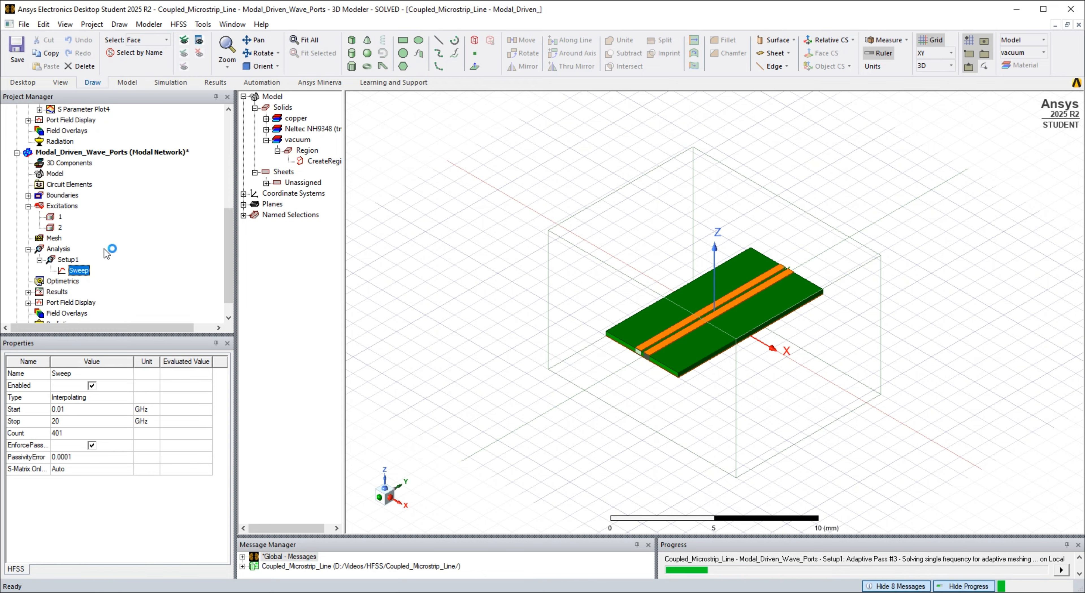
drag(631, 536, 627, 495)
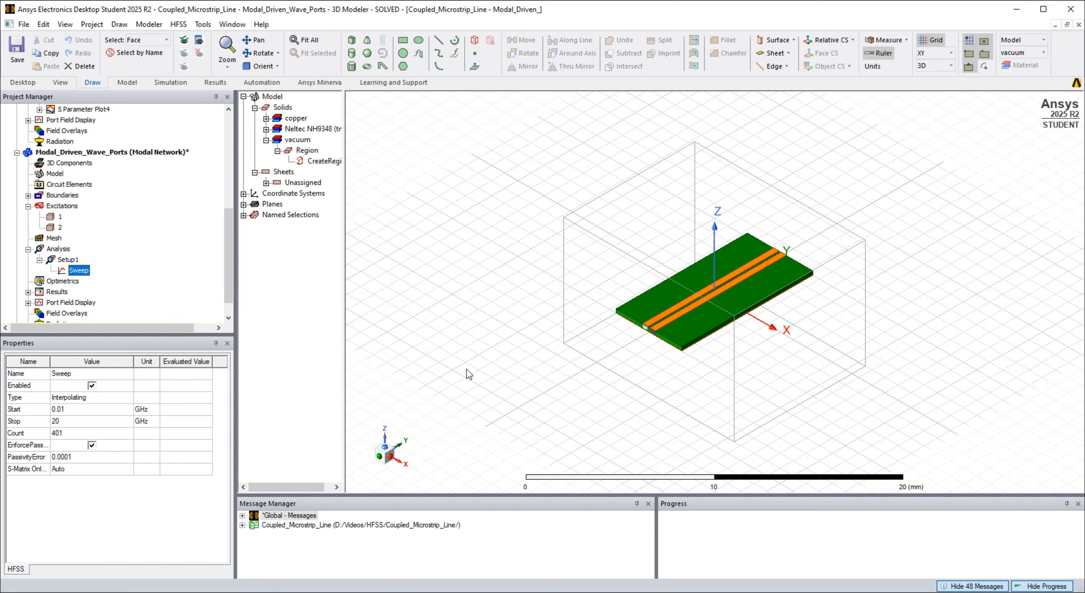
- Save the project and display the wave-port Sweep's S-matrix solution data for all frequencies
key(ctrl+s)
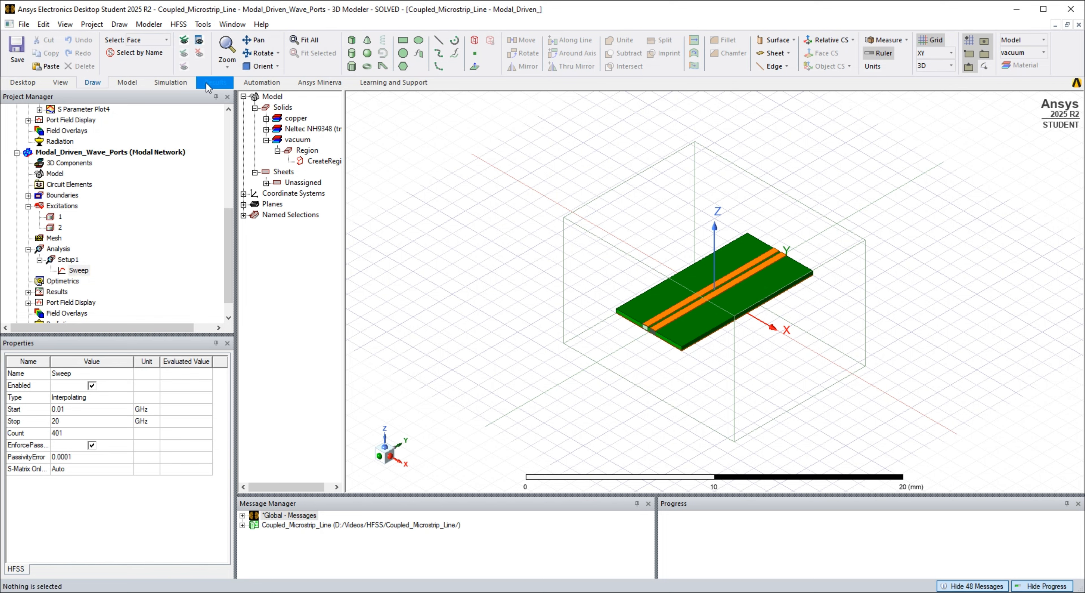
click(208, 87)
click(389, 51)
click(498, 173)
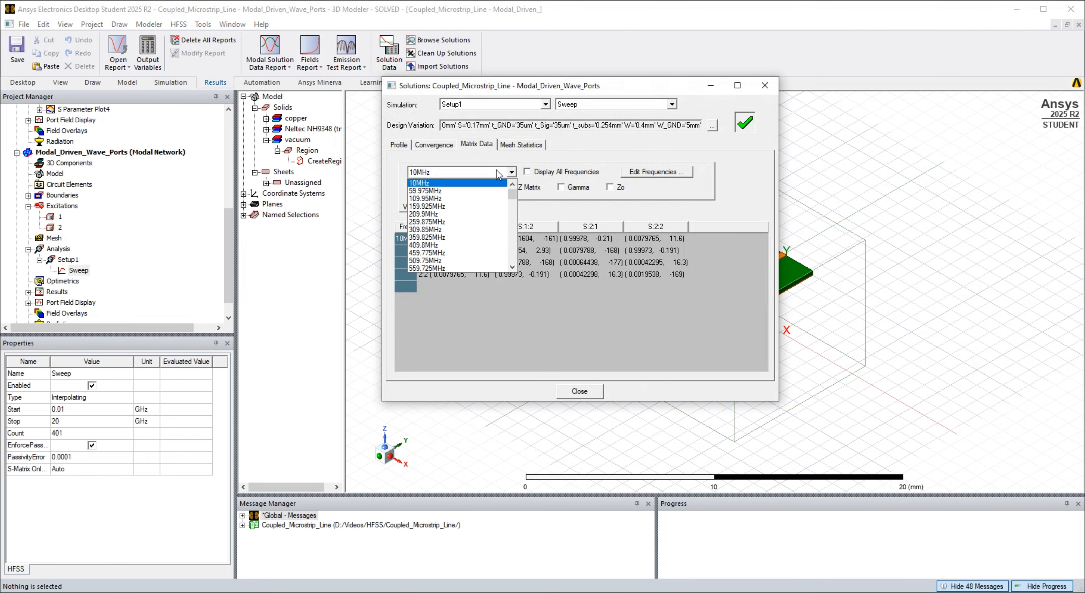
click(499, 173)
click(535, 171)
click(711, 127)
click(616, 303)
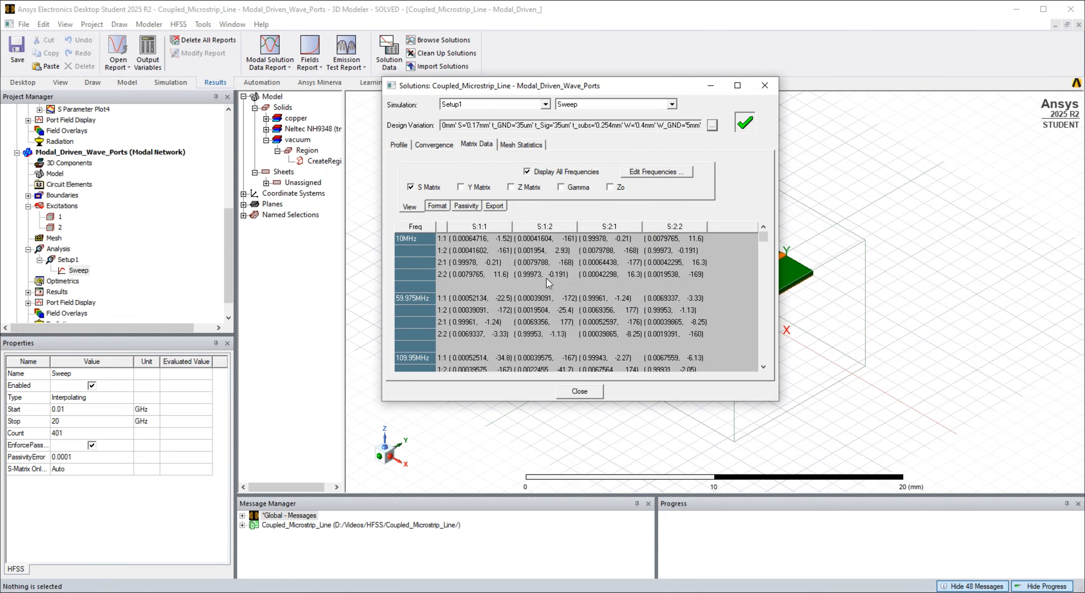
- Export the matrix data as a Touchstone file named Coupled_Microstrip_Line_Modal_Driven_Wave_Ports and close the solution data
click(437, 205)
click(466, 205)
click(494, 205)
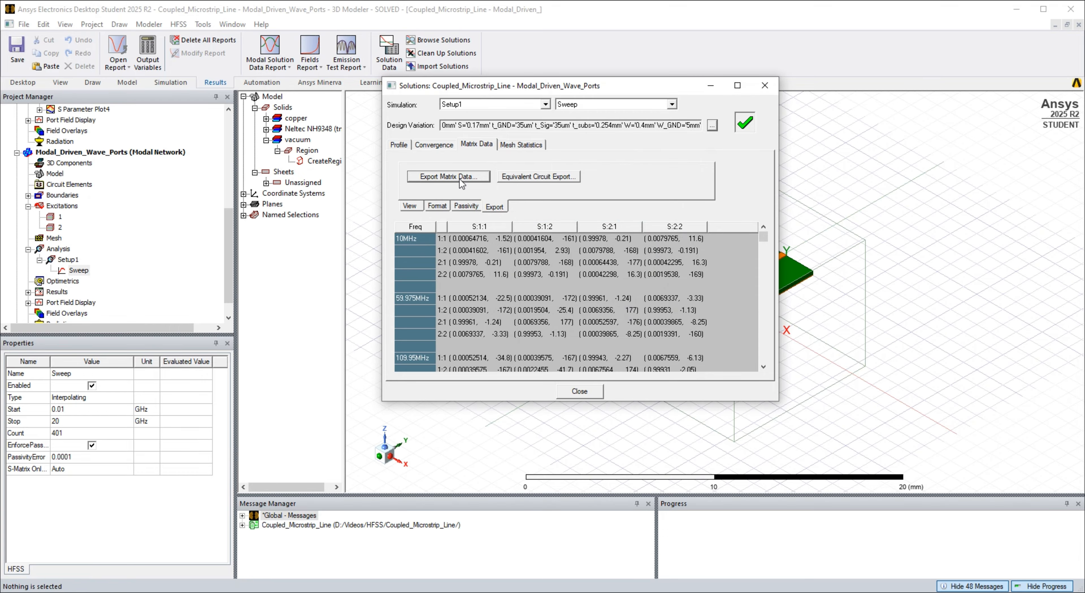
click(462, 177)
click(231, 543)
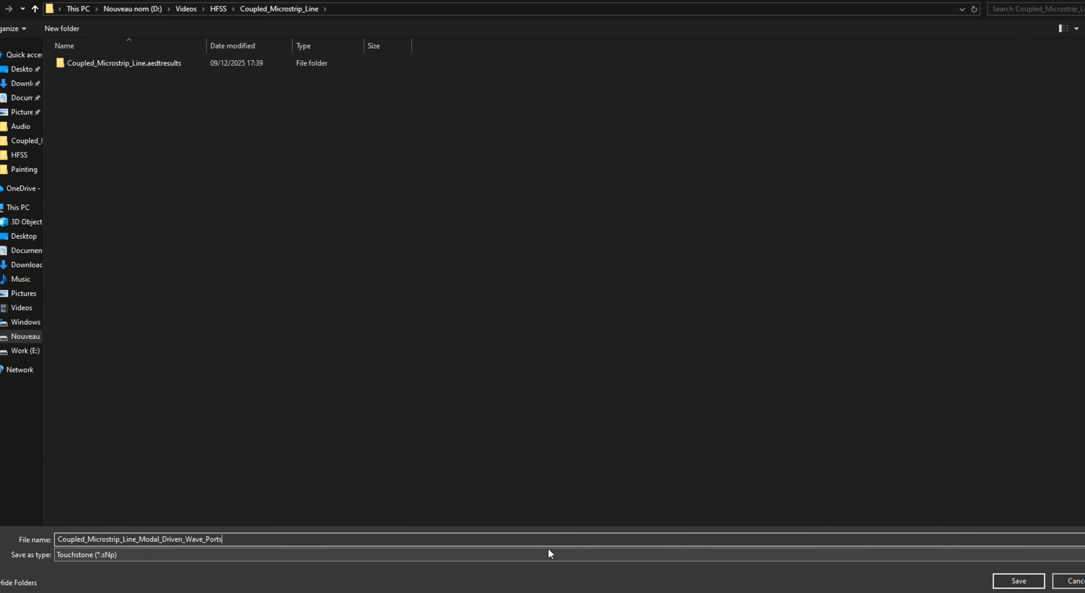
click(1019, 580)
click(541, 316)
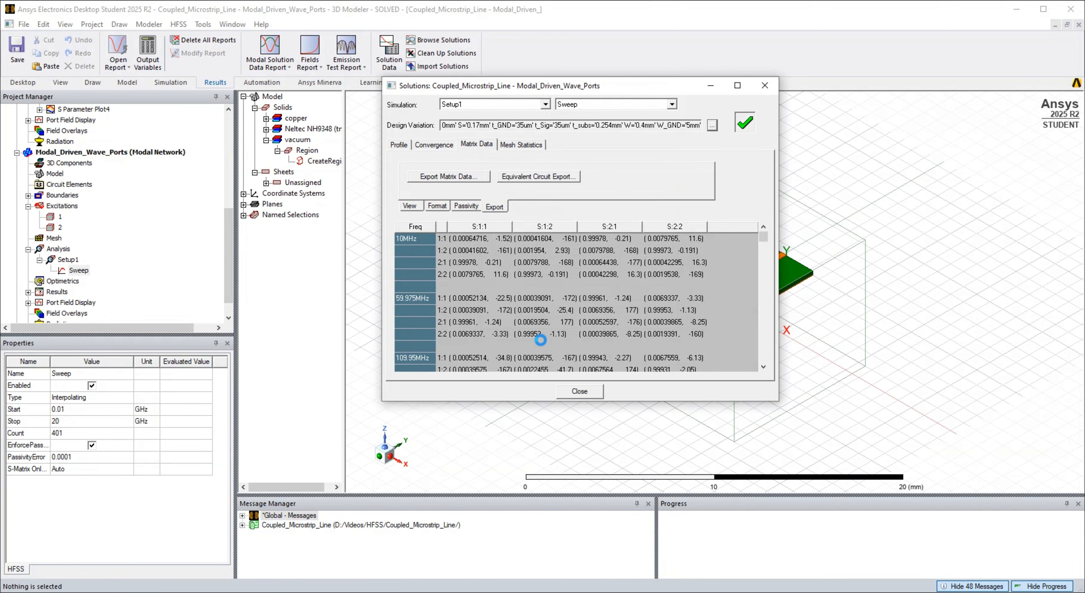
click(580, 391)
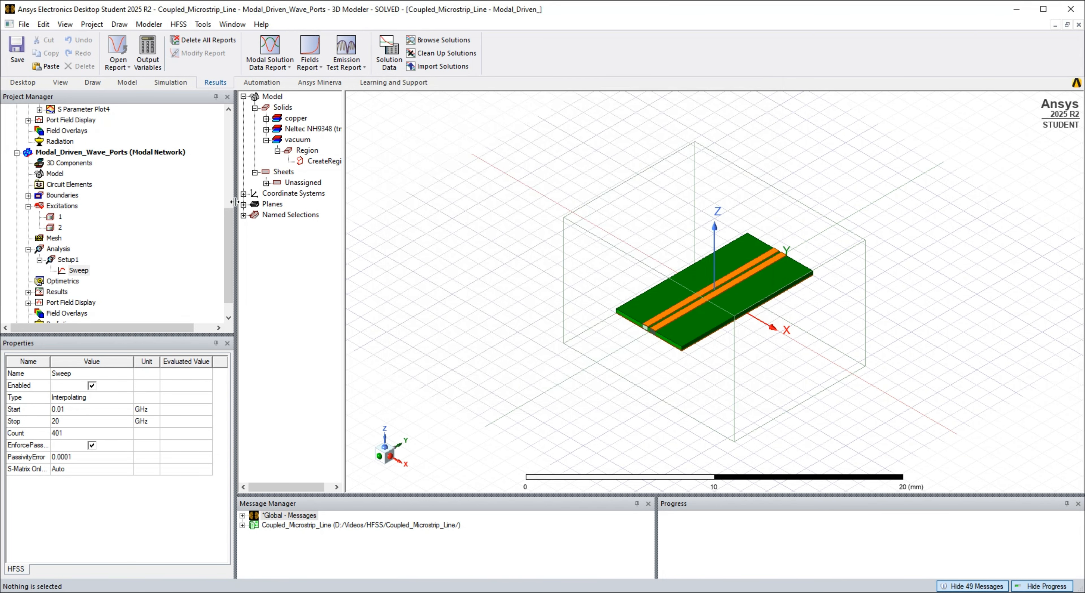
- Duplicate the Modal_Driven_Lumped_Ports design within the project and rename the copy Terminal_Driven_Lumped_Ports
drag(230, 200, 226, 159)
right_click(93, 119)
click(122, 127)
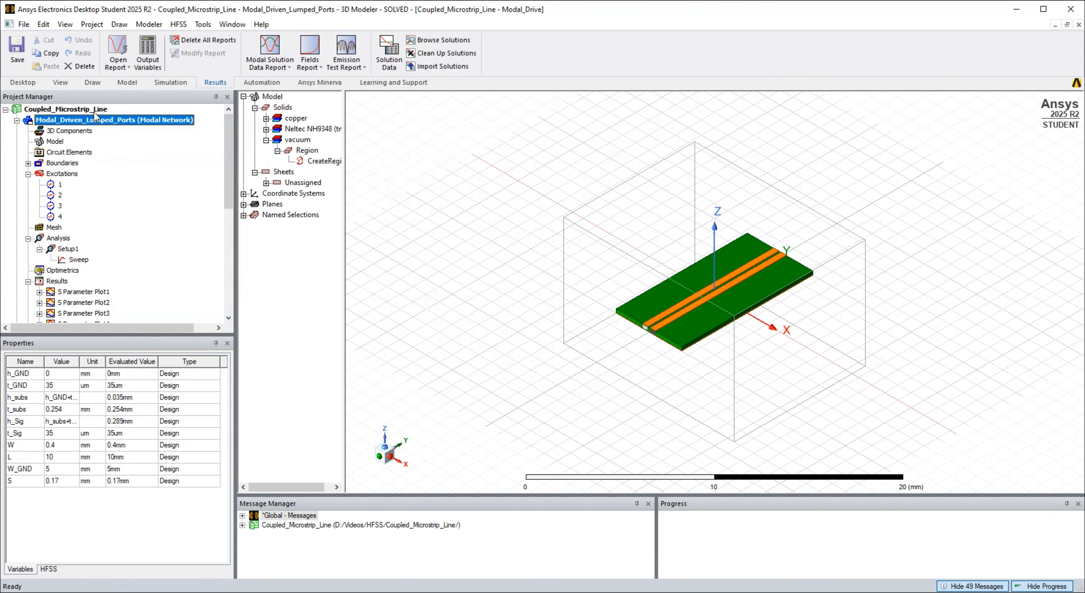
right_click(94, 112)
click(123, 119)
click(17, 195)
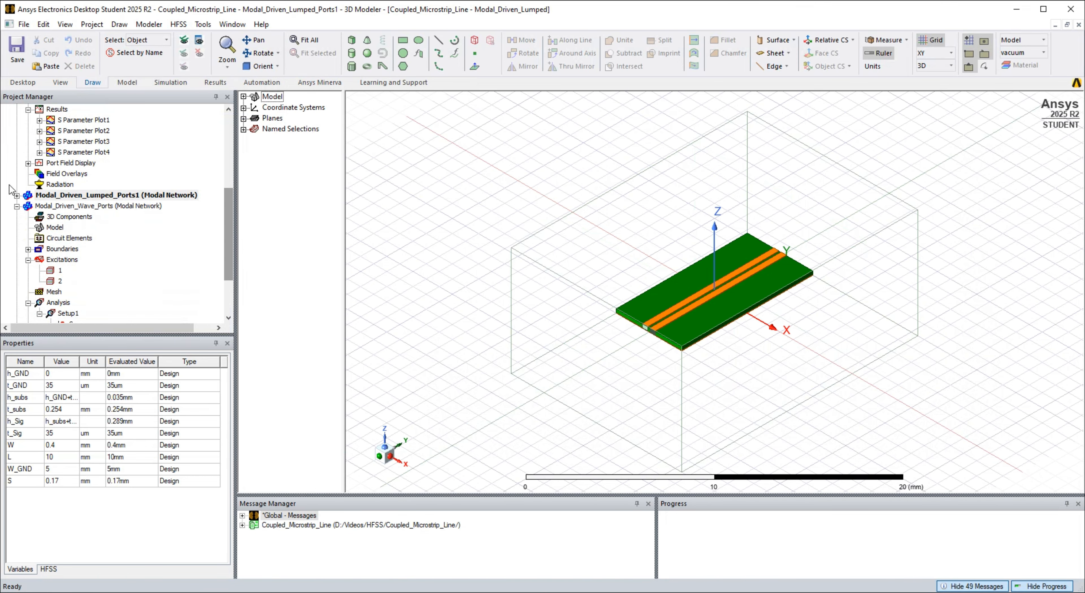
click(56, 195)
click(56, 195)
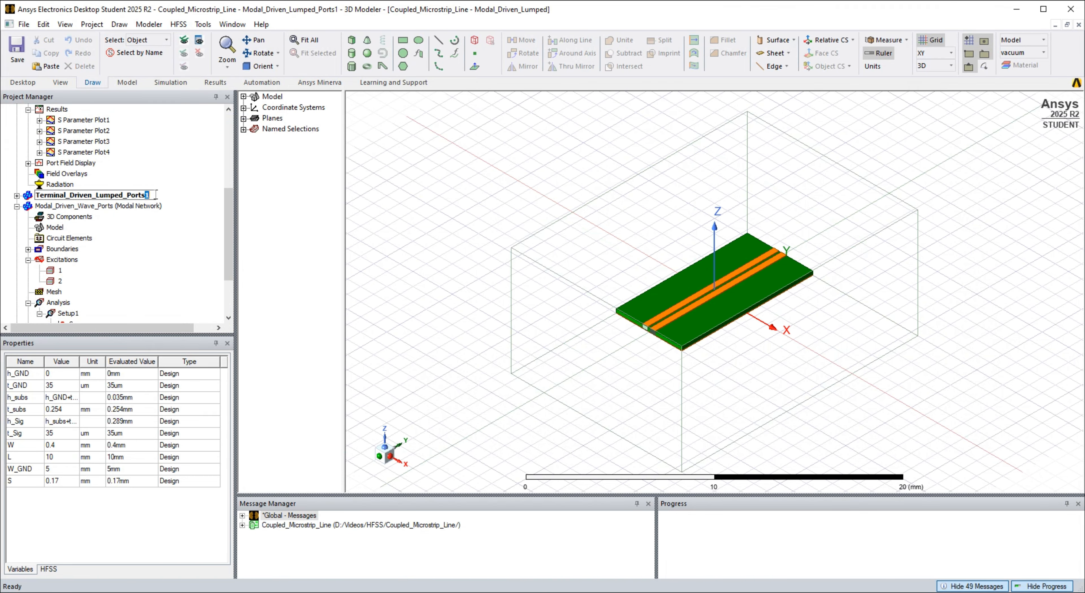
key(Return)
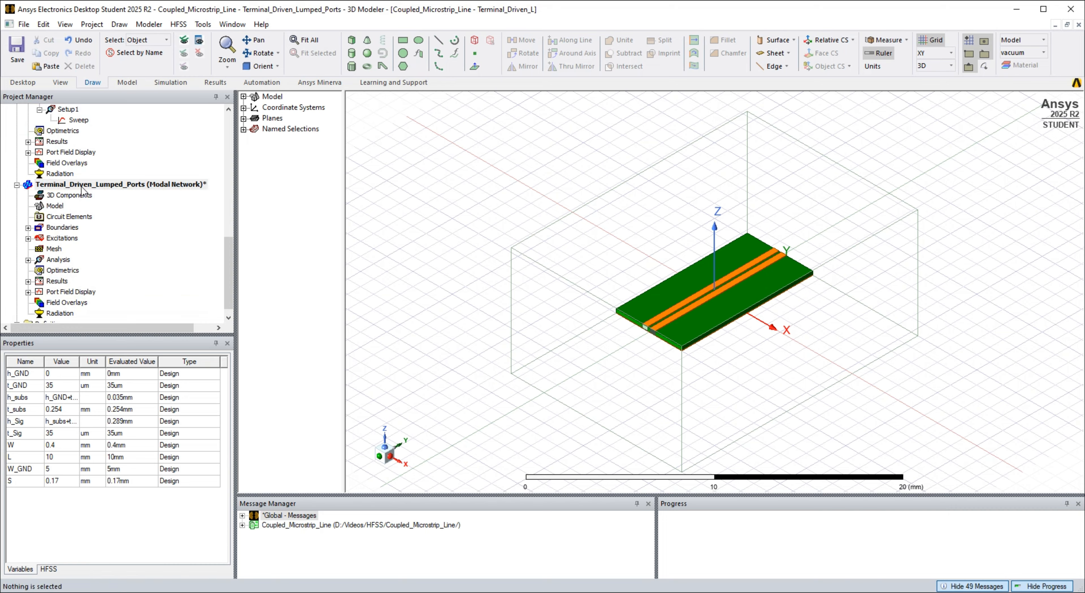
- Delete all four lumped-port excitations from the Terminal_Driven_Lumped_Ports design
right_click(59, 249)
click(85, 269)
right_click(60, 249)
click(86, 269)
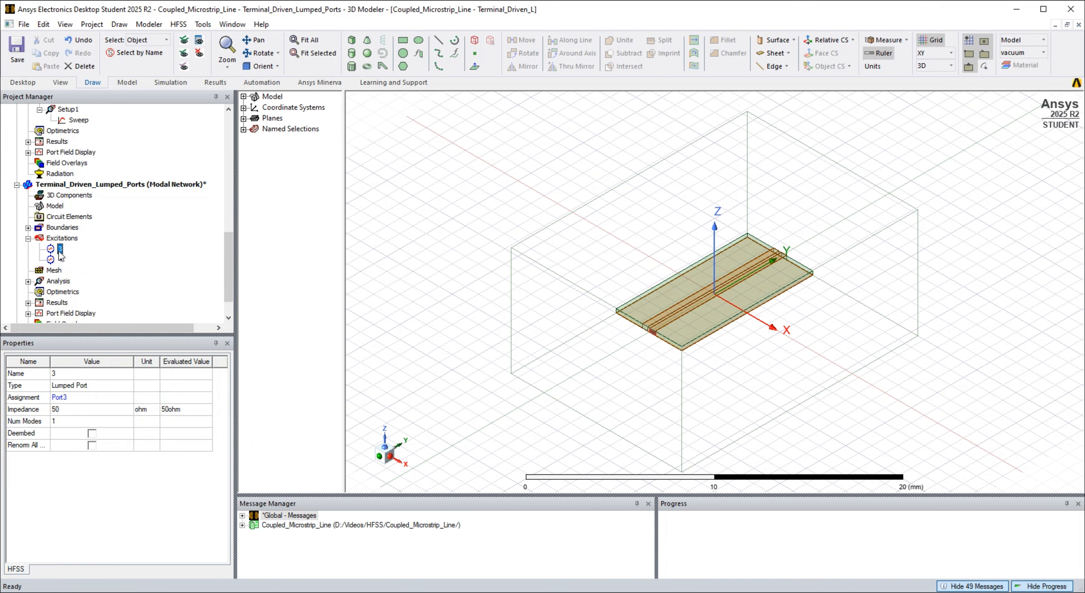
right_click(60, 250)
click(84, 271)
right_click(62, 250)
click(85, 270)
- Rename the duplicated design as Terminal_Driven_Terminal_Lumped_Ports
click(100, 189)
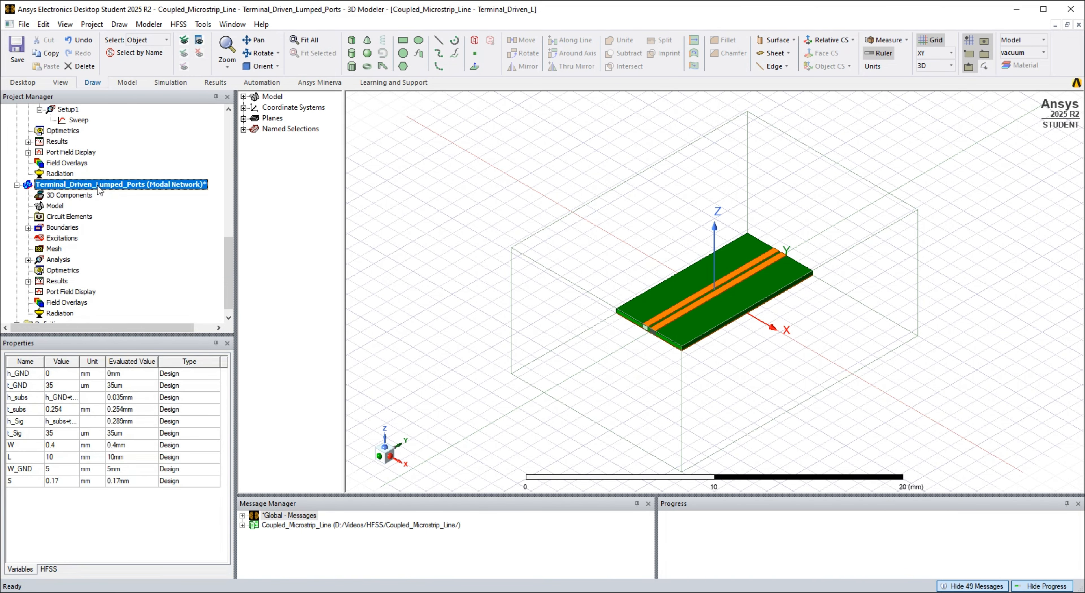
right_click(97, 186)
click(131, 227)
click(98, 186)
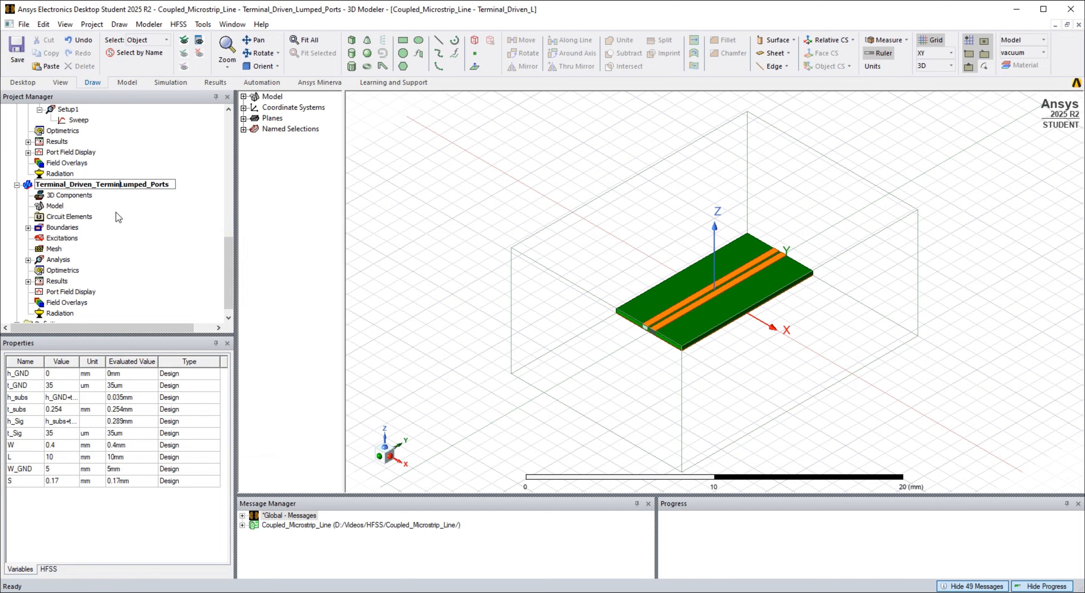
key(Return)
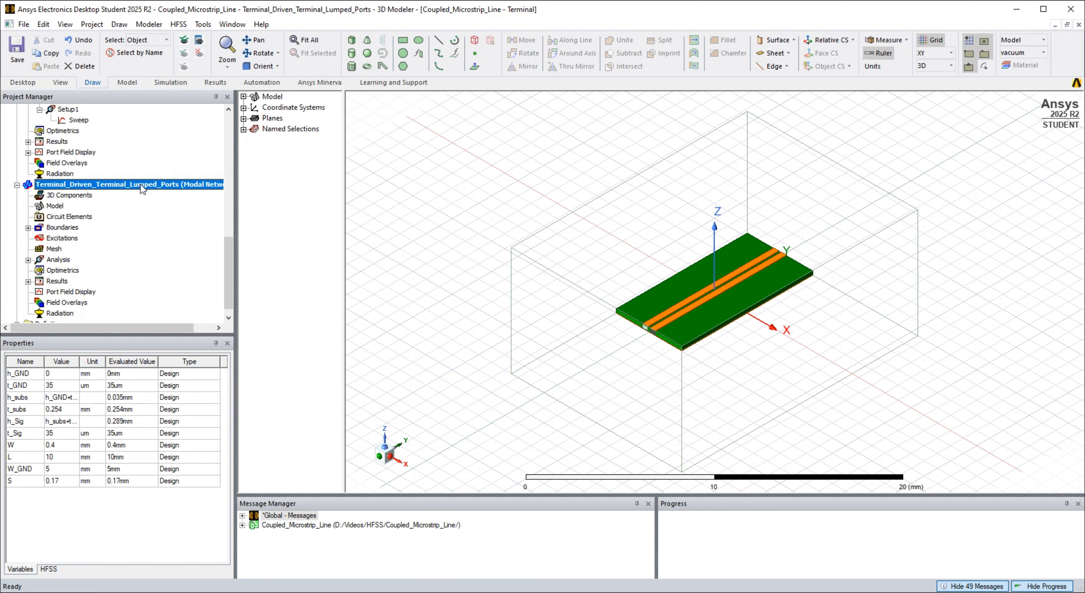
- Change the Terminal_Driven_Terminal_Lumped_Ports design's solution type from modal to terminal network
right_click(142, 186)
click(177, 272)
click(542, 328)
click(512, 417)
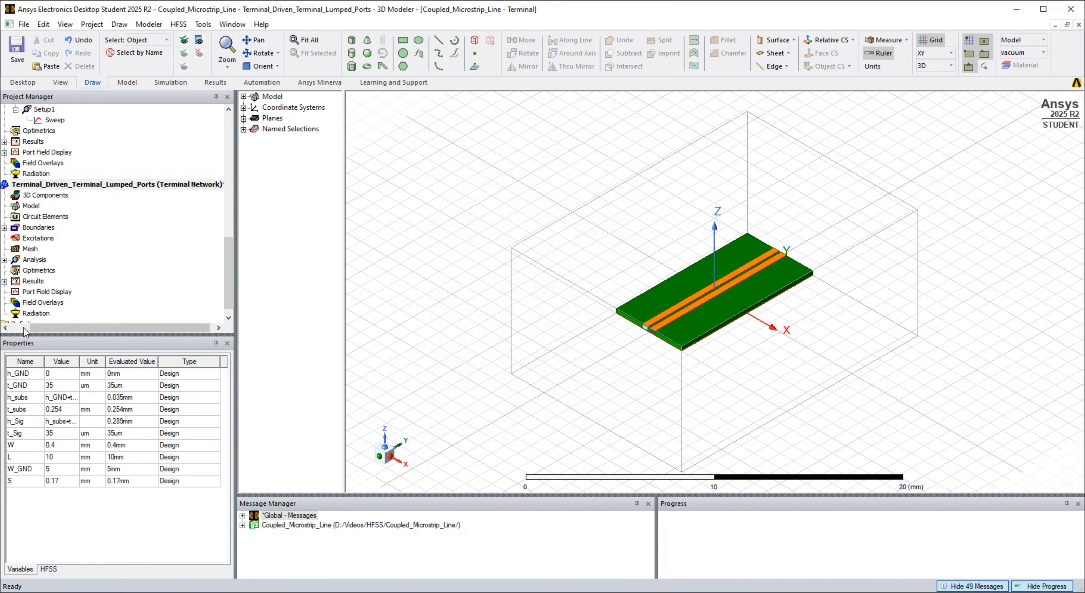
- Hide the vacuum Region around the coupled microstrip line in the active view
click(551, 309)
right_click(551, 309)
mouse_move(581, 349)
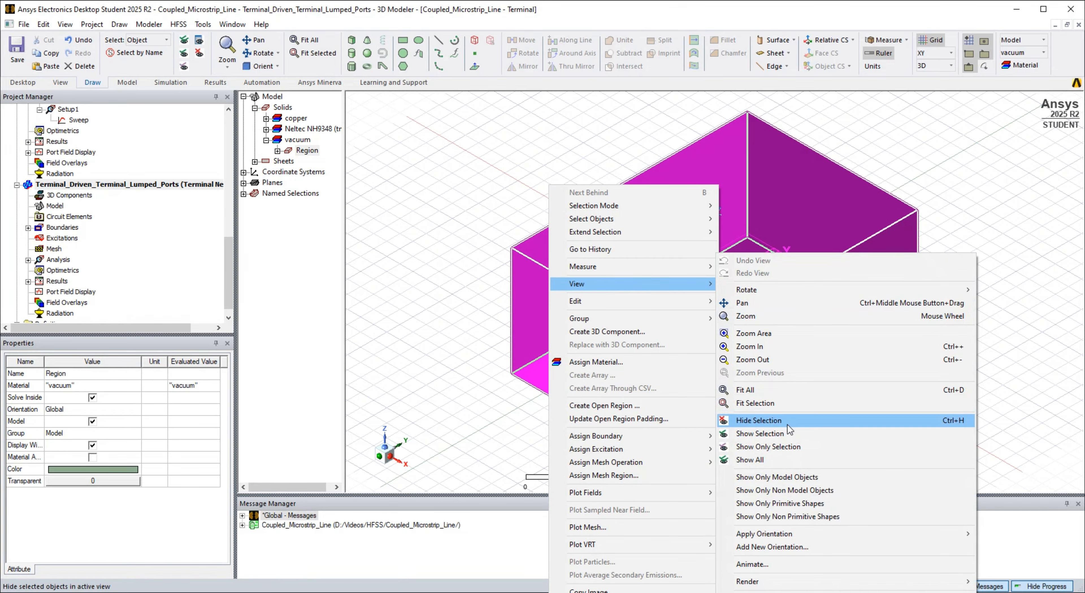
click(838, 419)
- Assign a terminal lumped port to the Port1 sheet
click(255, 161)
click(304, 183)
right_click(303, 182)
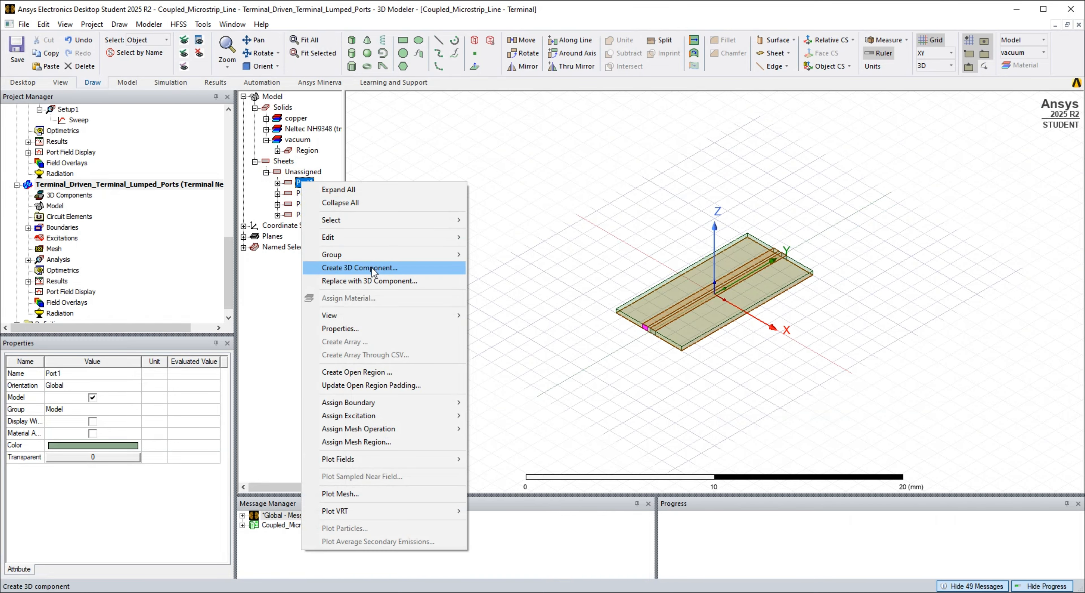
mouse_move(381, 415)
mouse_move(513, 421)
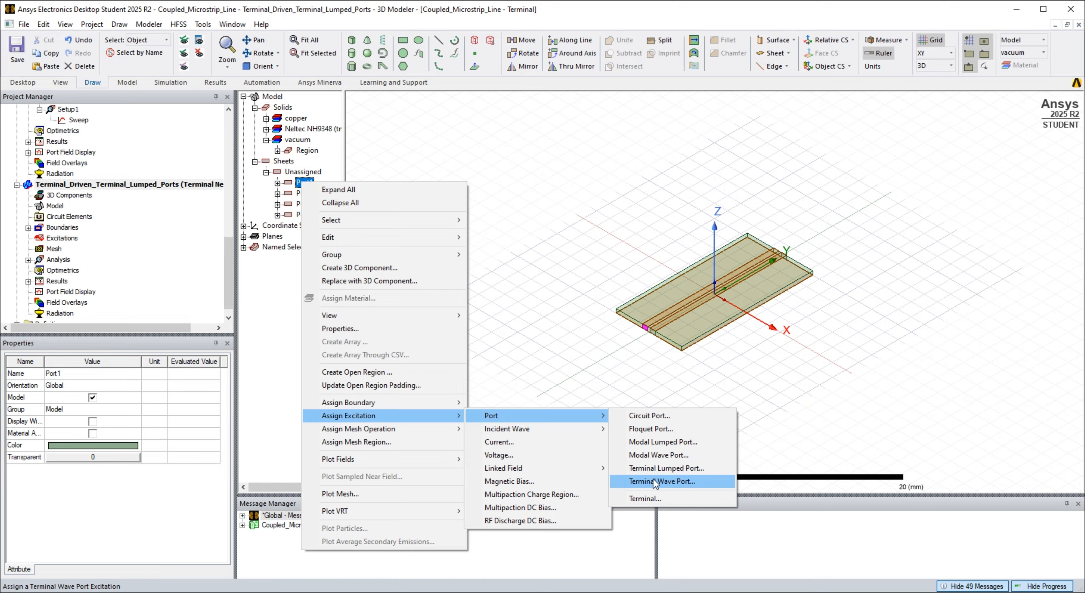
click(663, 468)
click(402, 265)
click(315, 454)
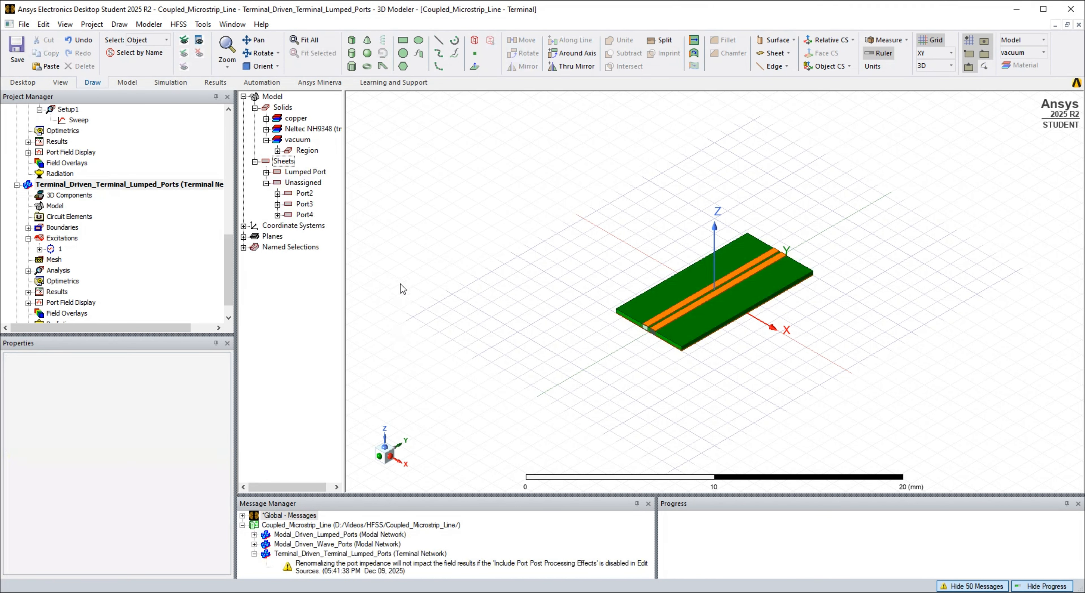
- Assign a terminal lumped port to the Port2 sheet
click(303, 193)
right_click(303, 193)
mouse_move(379, 429)
mouse_move(598, 435)
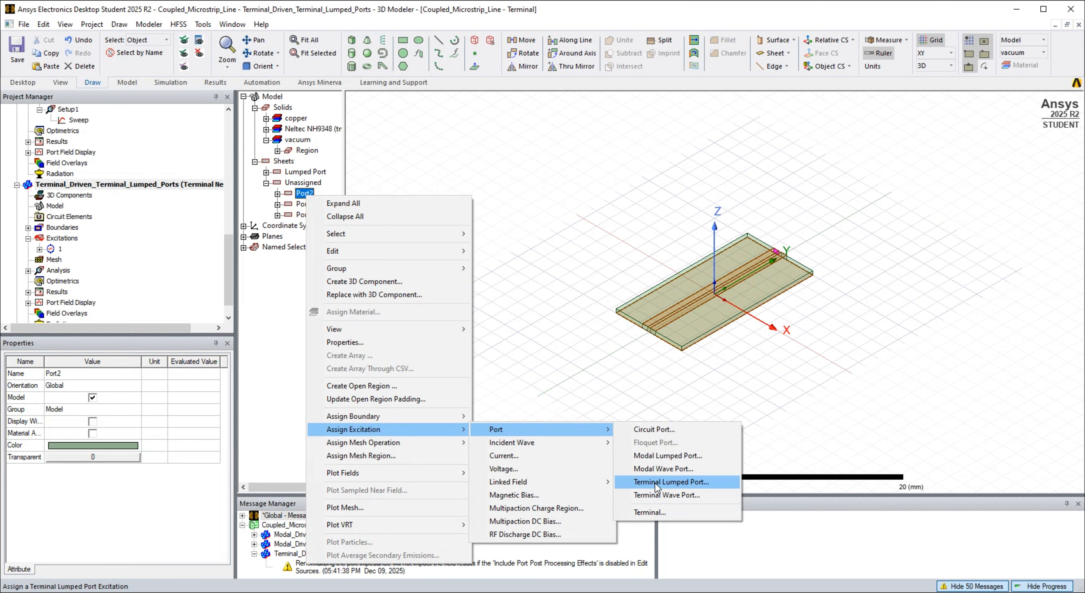
click(671, 481)
click(317, 453)
- Assign a terminal lumped port to the Port3 sheet
right_click(303, 193)
mouse_move(379, 429)
mouse_move(579, 433)
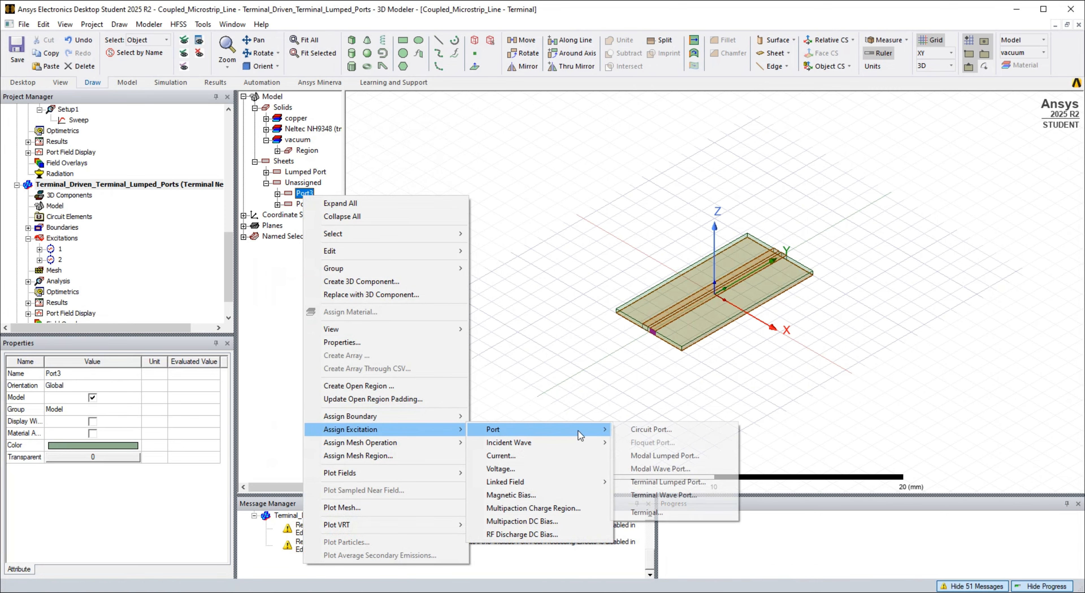
click(666, 482)
click(317, 453)
- Assign a terminal lumped port to the Port4 sheet
click(303, 193)
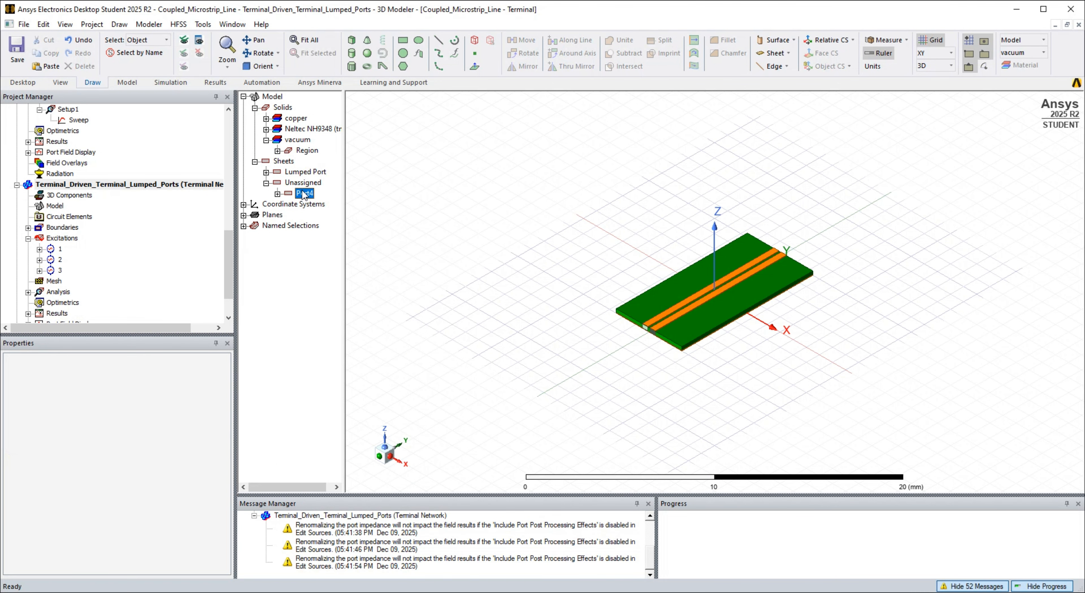
right_click(303, 192)
mouse_move(370, 424)
mouse_move(535, 424)
click(665, 477)
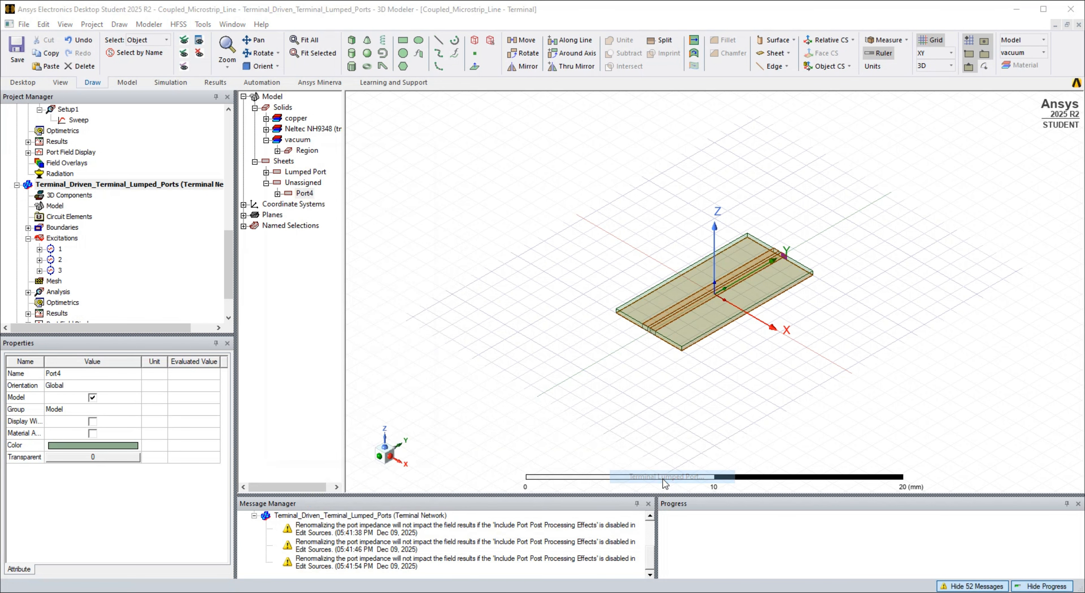
click(317, 453)
- Fit the model to the view and run a validation check on the terminal lumped-port design
click(315, 40)
click(178, 24)
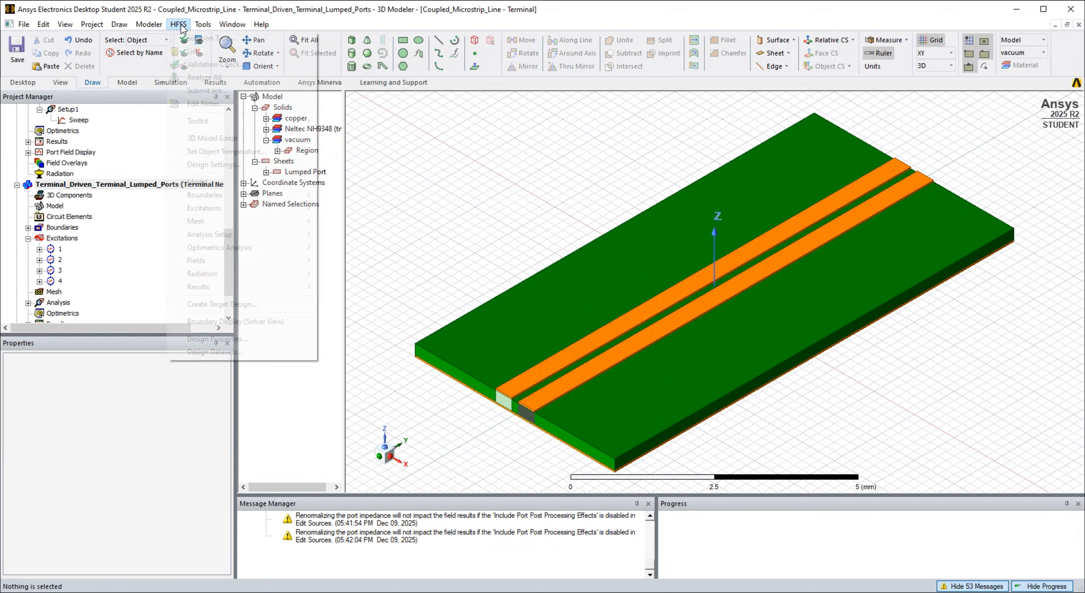
click(207, 67)
click(510, 354)
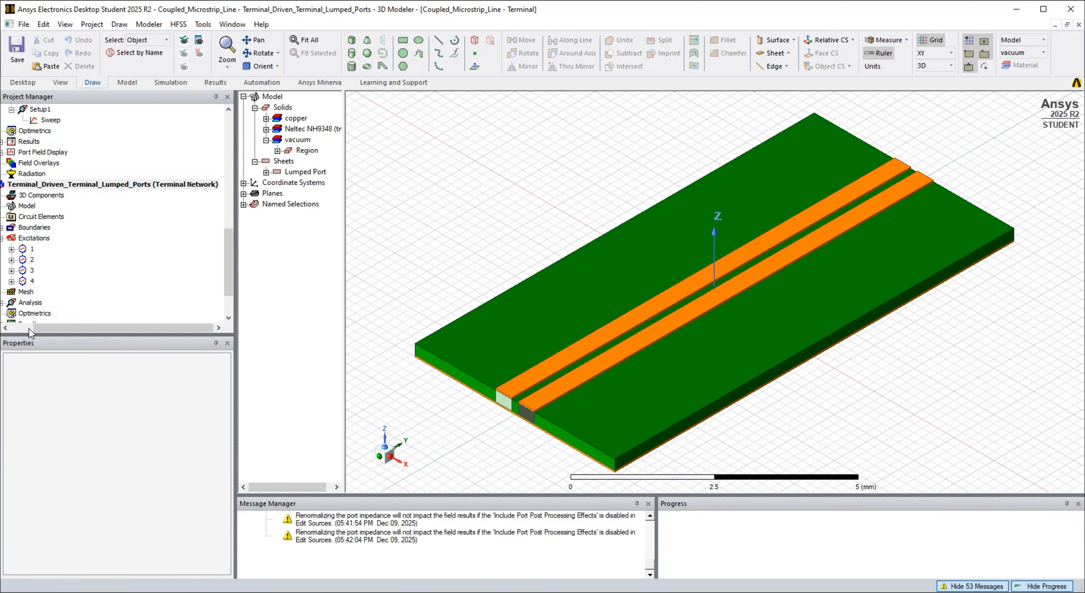
- Analyze Setup1's Sweep in the Terminal_Driven_Terminal_Lumped_Ports design
click(84, 184)
scroll(45, 251, down, 2)
right_click(75, 259)
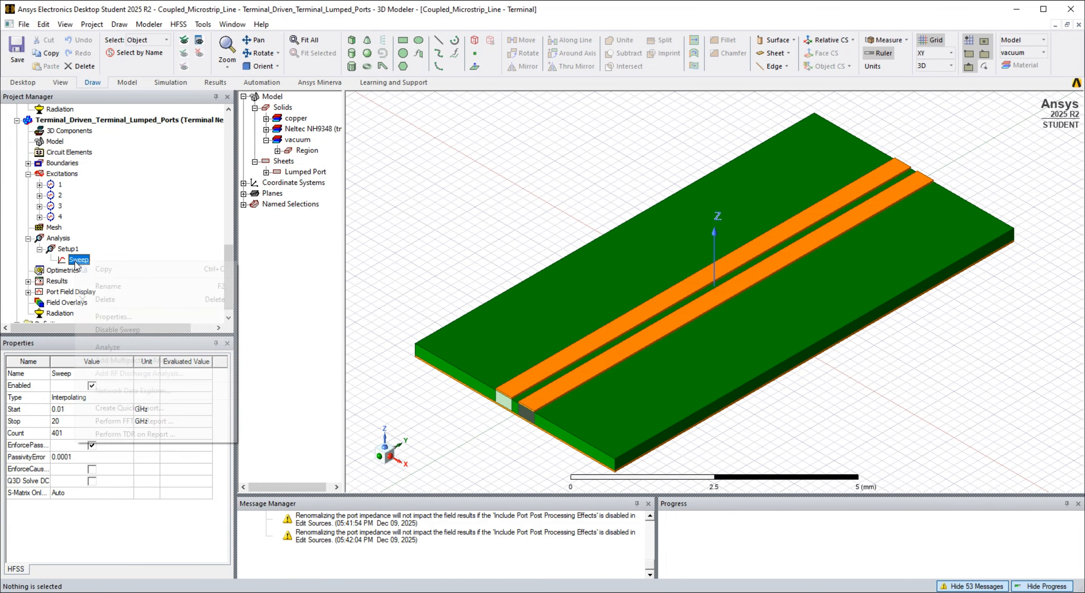
click(95, 267)
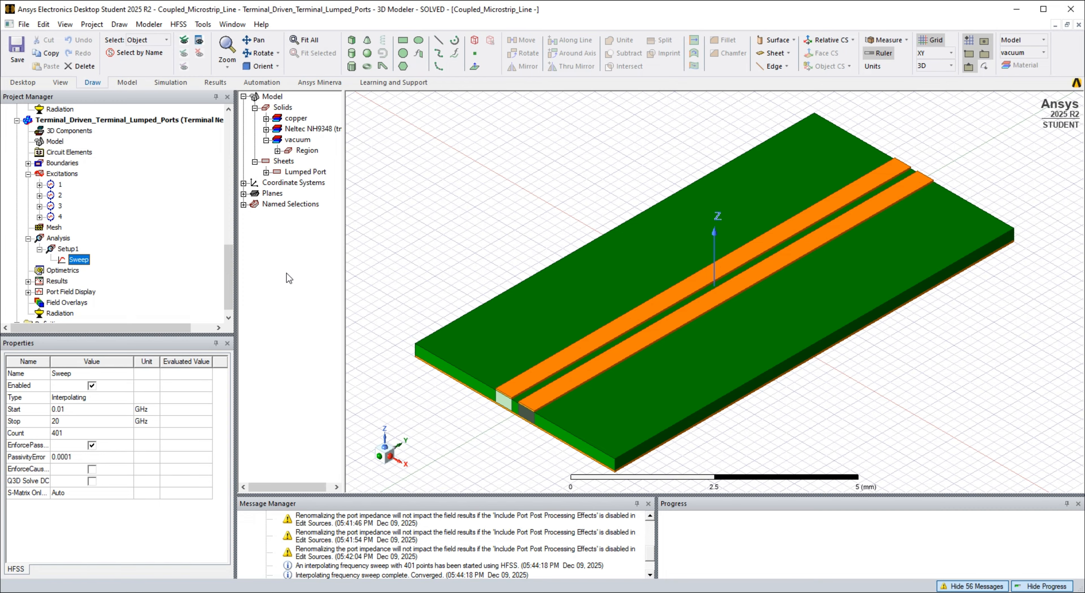
- Export the Sweep's matrix data as a Touchstone file named Coupled_Microstrip_Line_Terminal_Driven_Terminal_Lumped_Ports and close the solution data
click(216, 83)
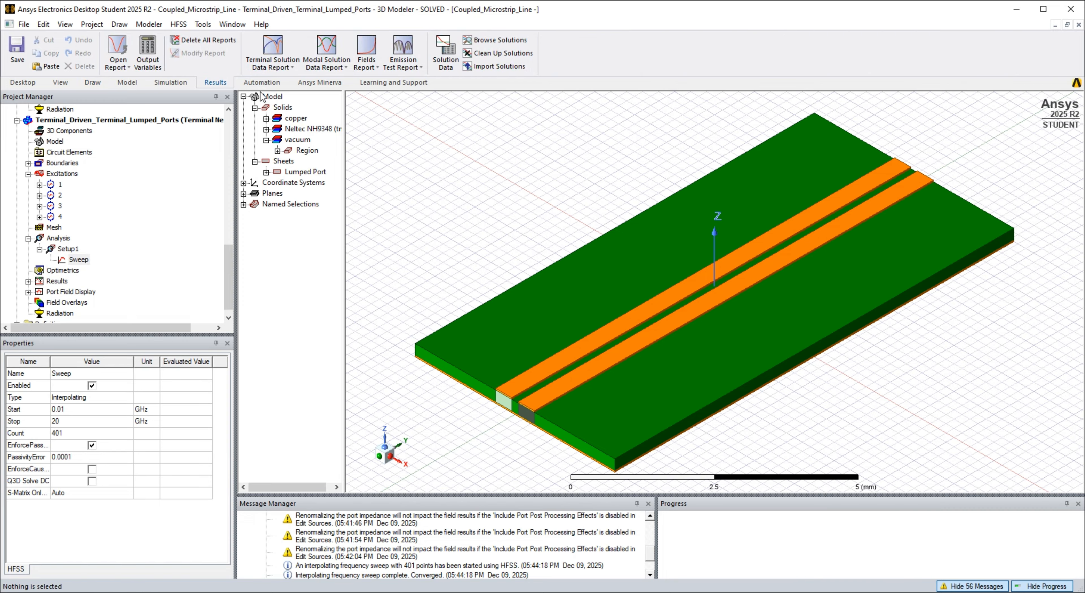
click(446, 53)
click(494, 206)
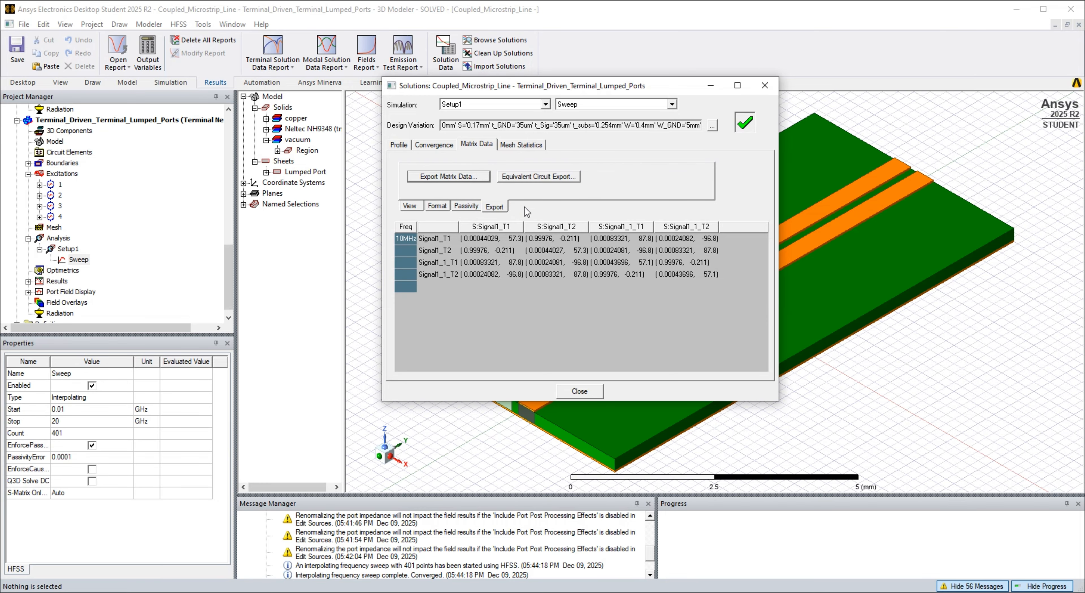
click(465, 176)
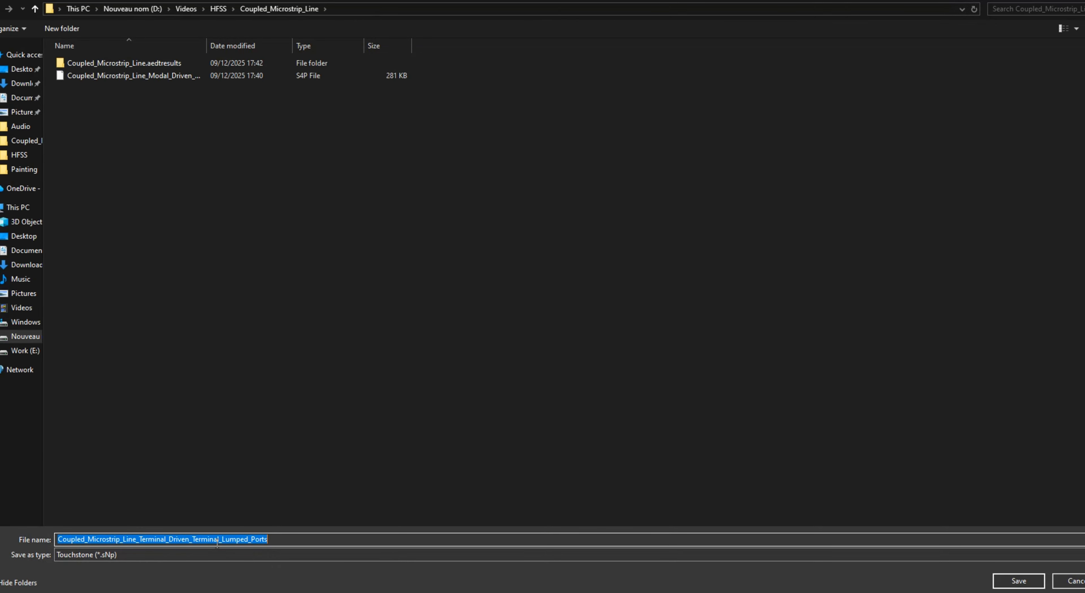
click(1011, 581)
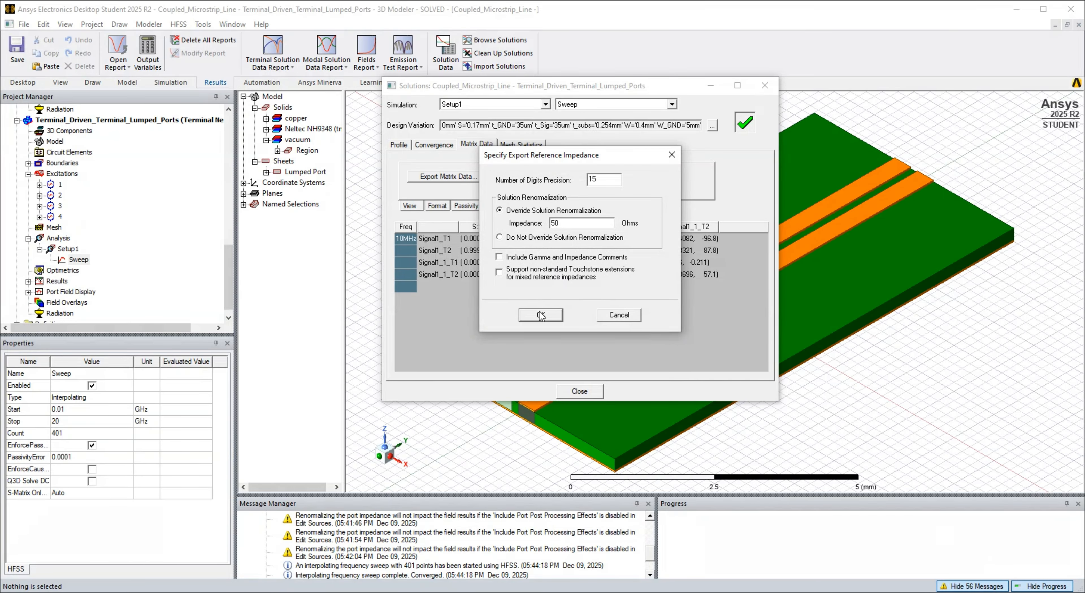
click(541, 315)
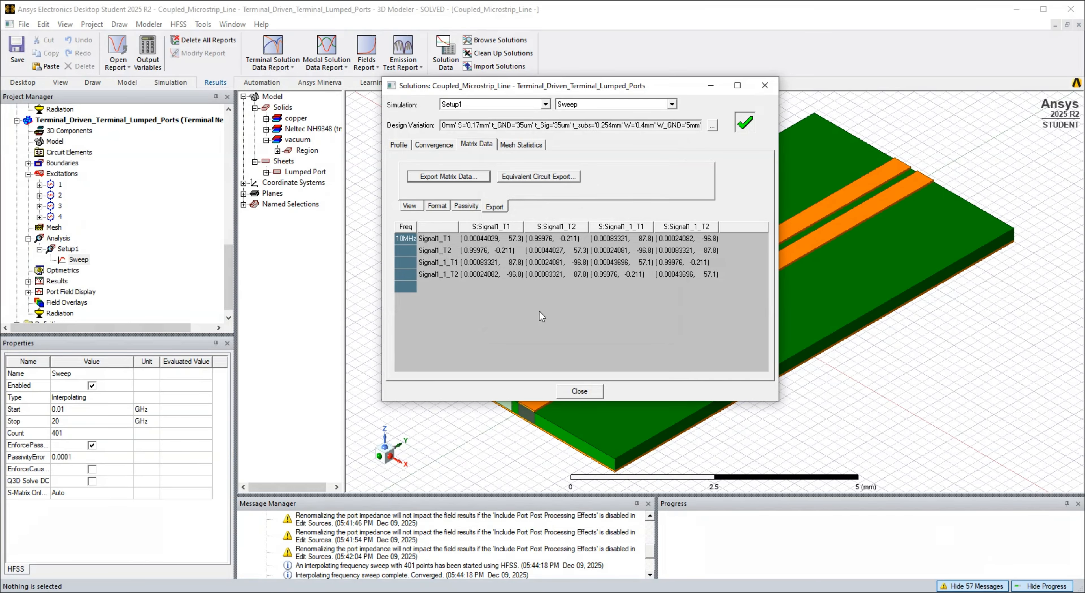
click(585, 391)
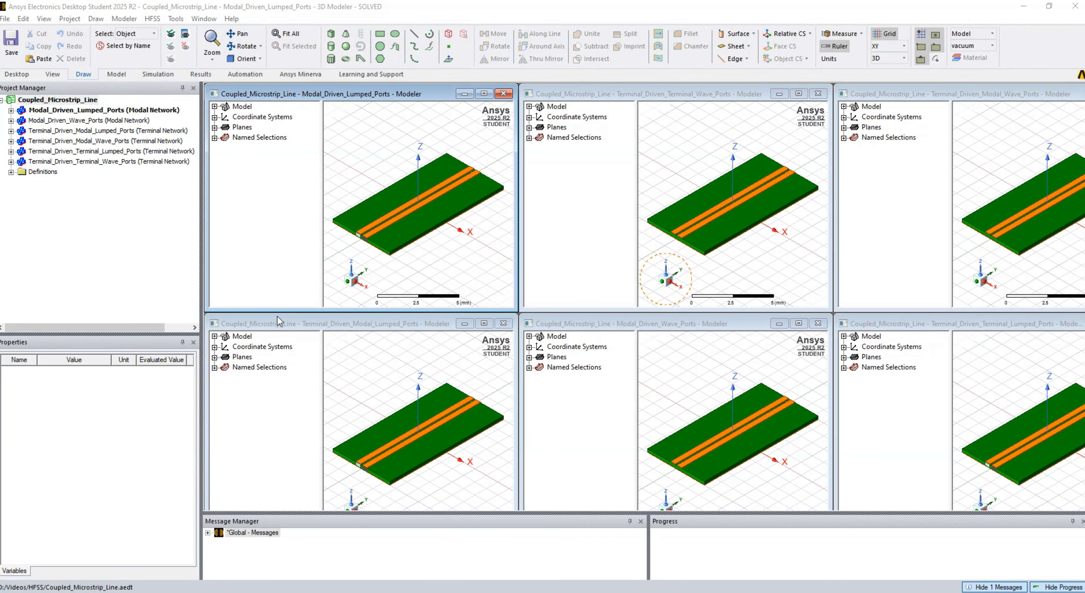
- Activate the Terminal_Driven_Terminal_Wave_Ports design and inspect the faces assigned to wave ports 1 and 2
click(118, 161)
click(11, 161)
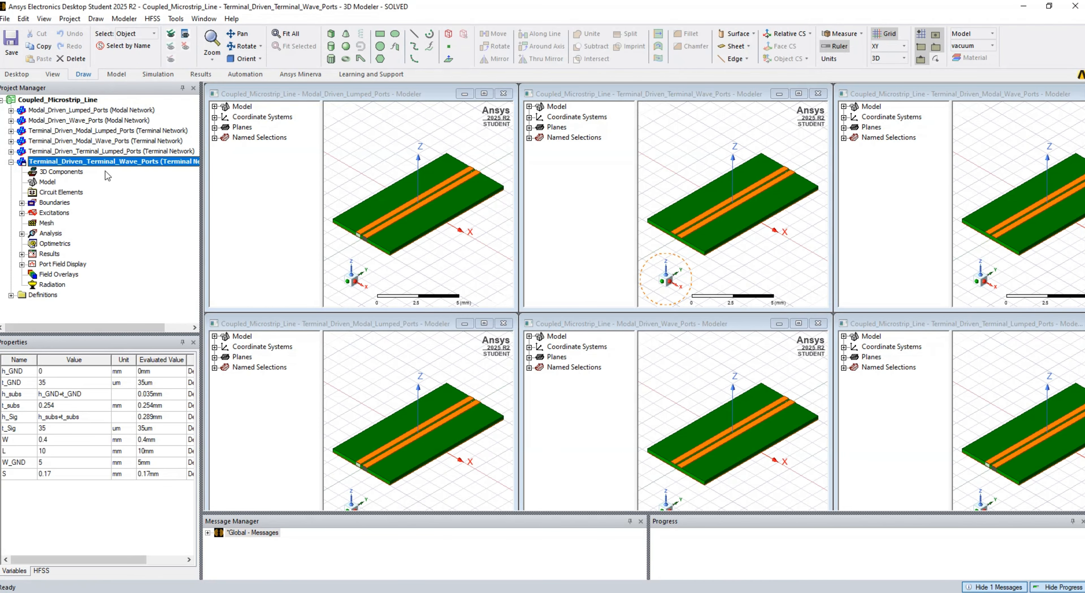
drag(35, 327, 14, 328)
click(17, 213)
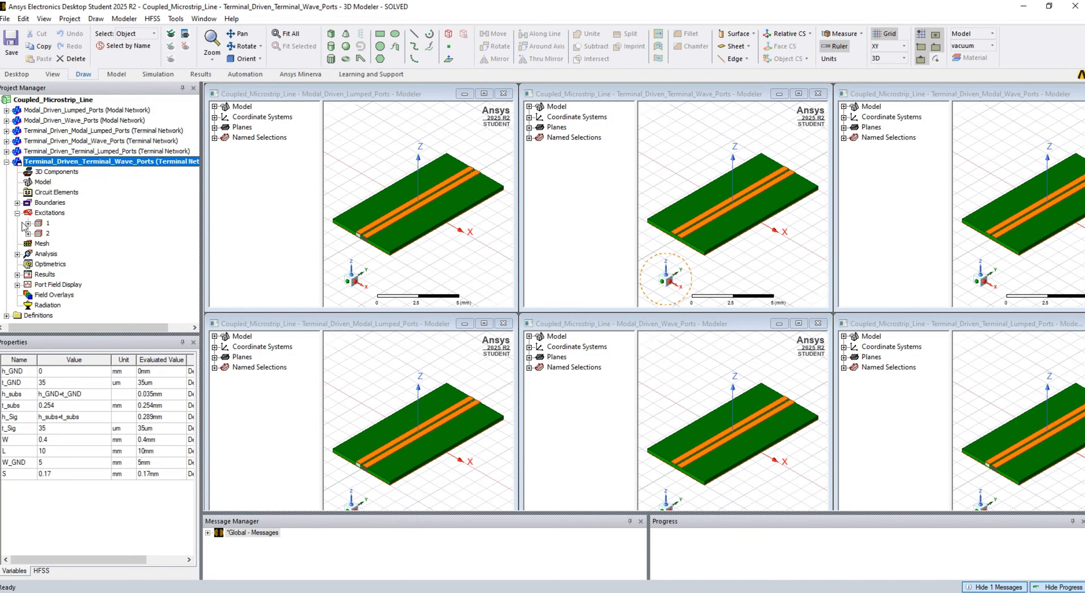
click(47, 223)
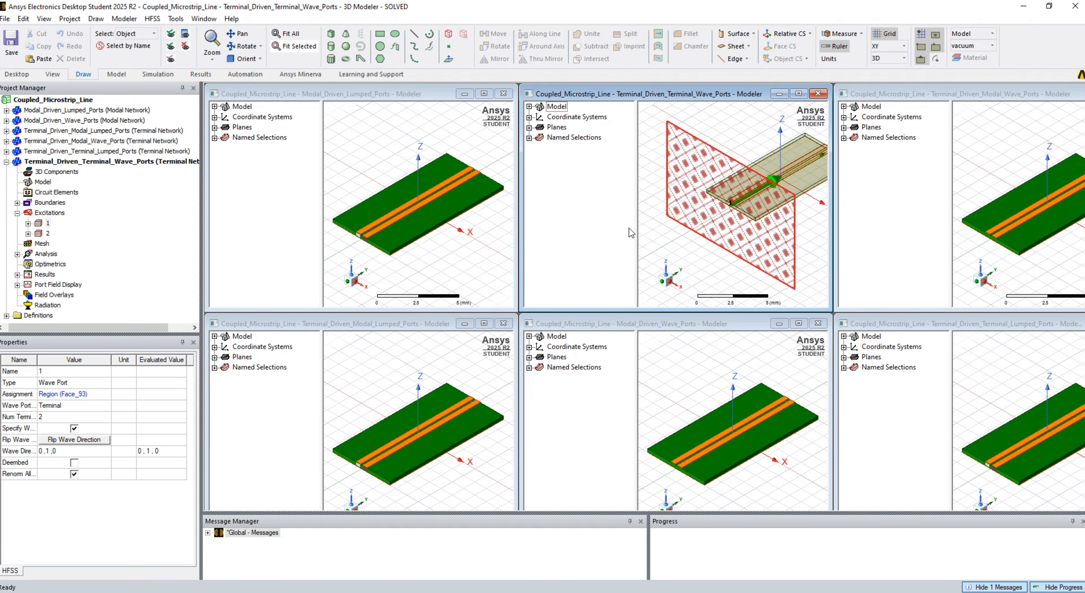
click(47, 233)
click(300, 46)
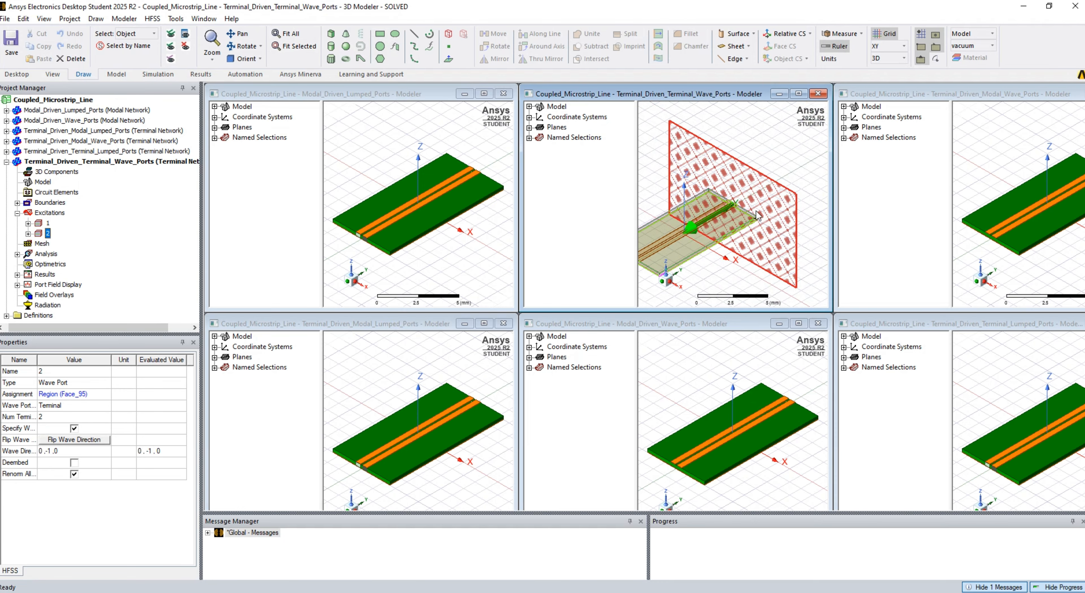
- Review wave port 2's properties and the terminals defined under both wave ports
right_click(45, 234)
click(67, 309)
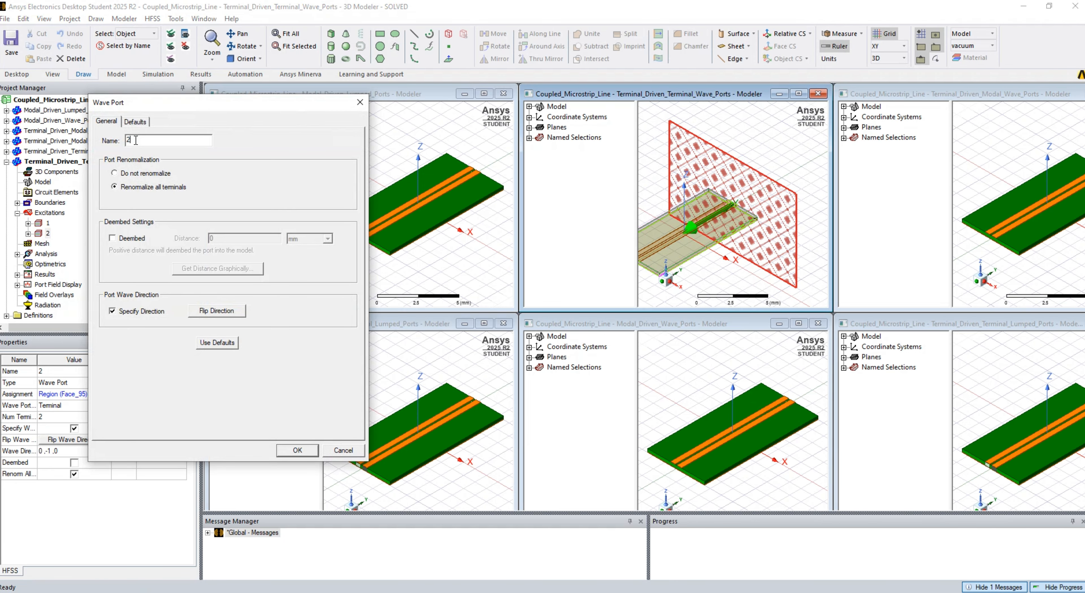
drag(172, 106, 266, 88)
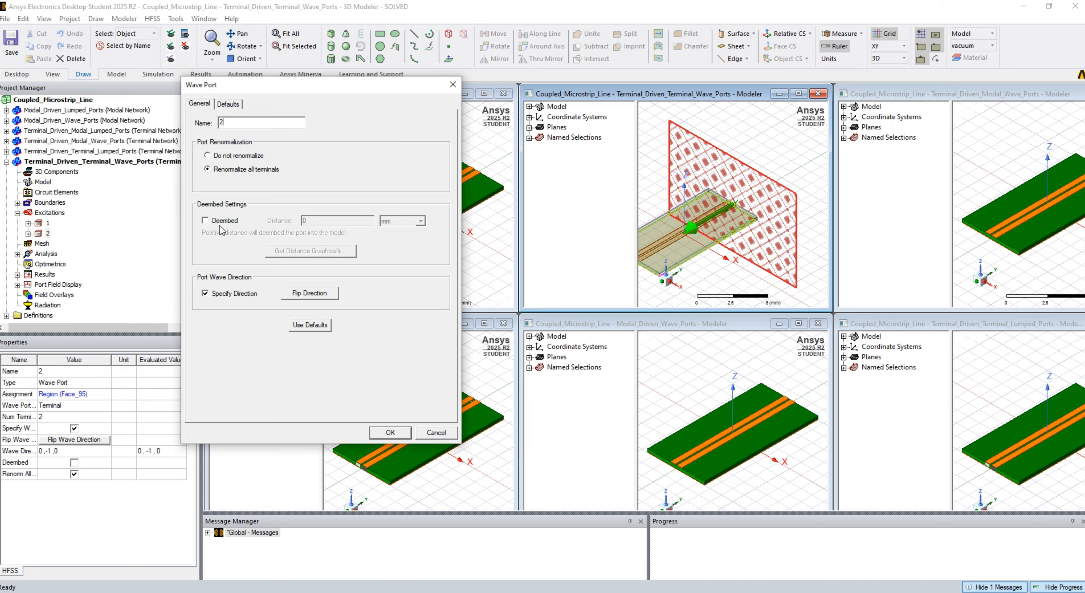
click(229, 104)
click(201, 104)
click(389, 433)
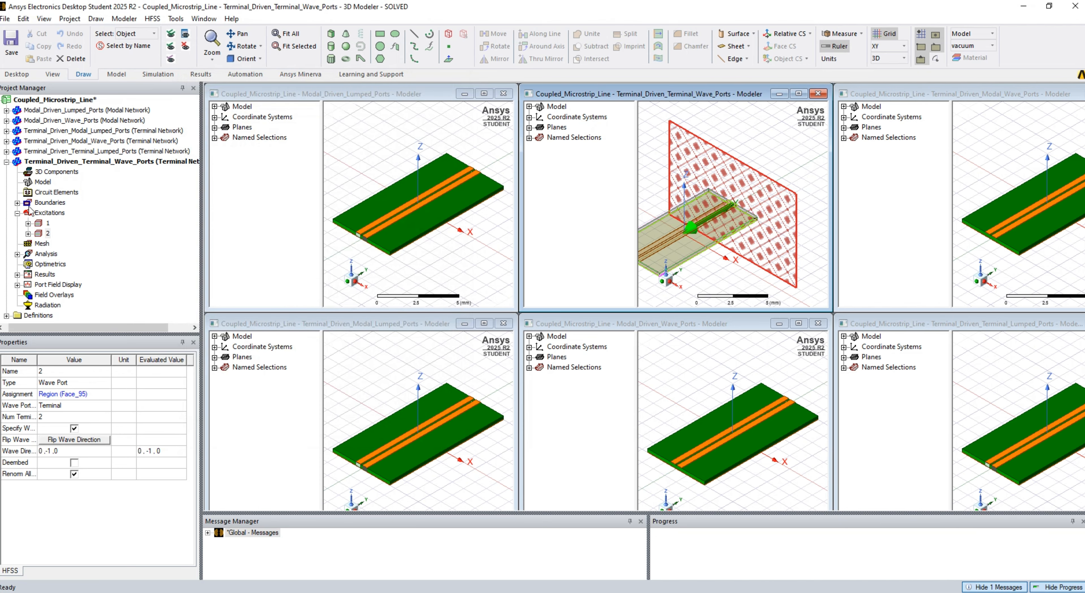
click(28, 233)
click(27, 223)
click(28, 223)
click(28, 233)
- Analyze Setup1's Sweep in the Terminal_Driven_Terminal_Wave_Ports design
click(18, 254)
click(28, 264)
right_click(65, 274)
click(127, 360)
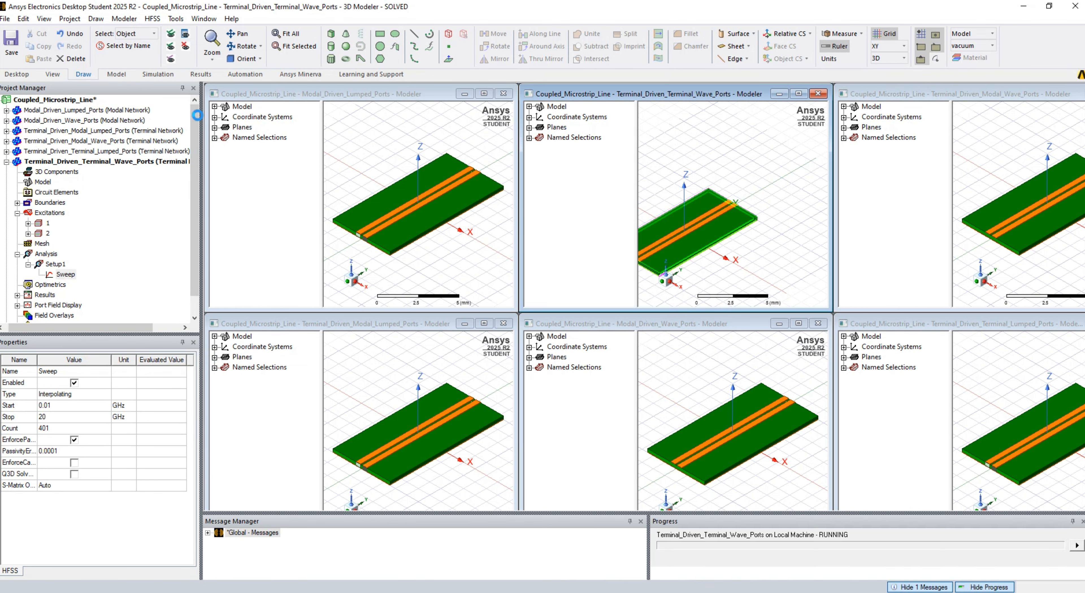
- Check the Sweep's matrix data and read the simulation messages of the Terminal_Driven_Terminal_Wave_Ports design
click(207, 76)
click(421, 51)
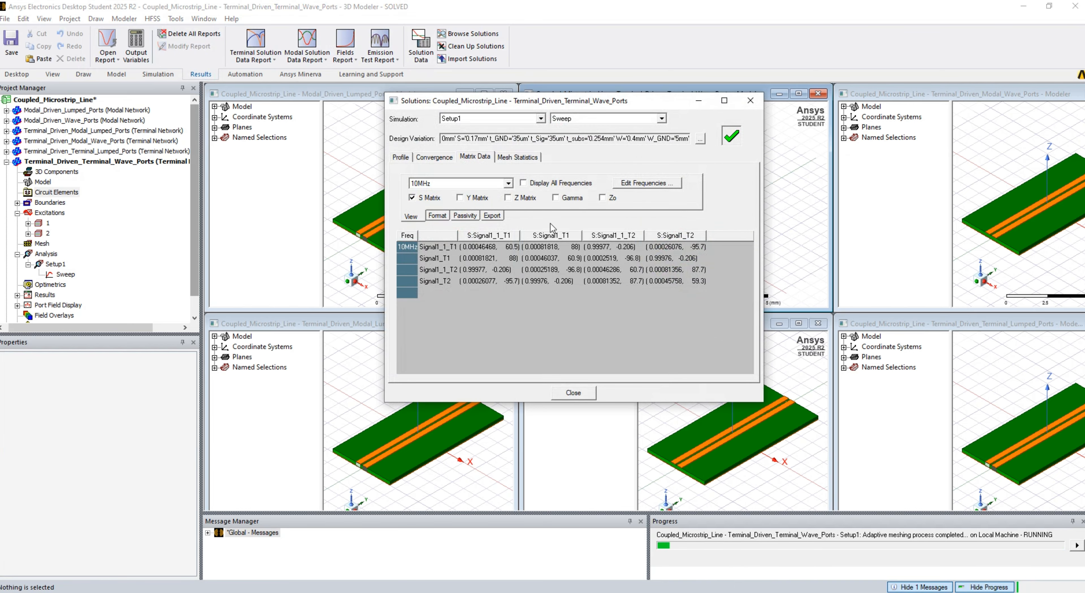
click(579, 393)
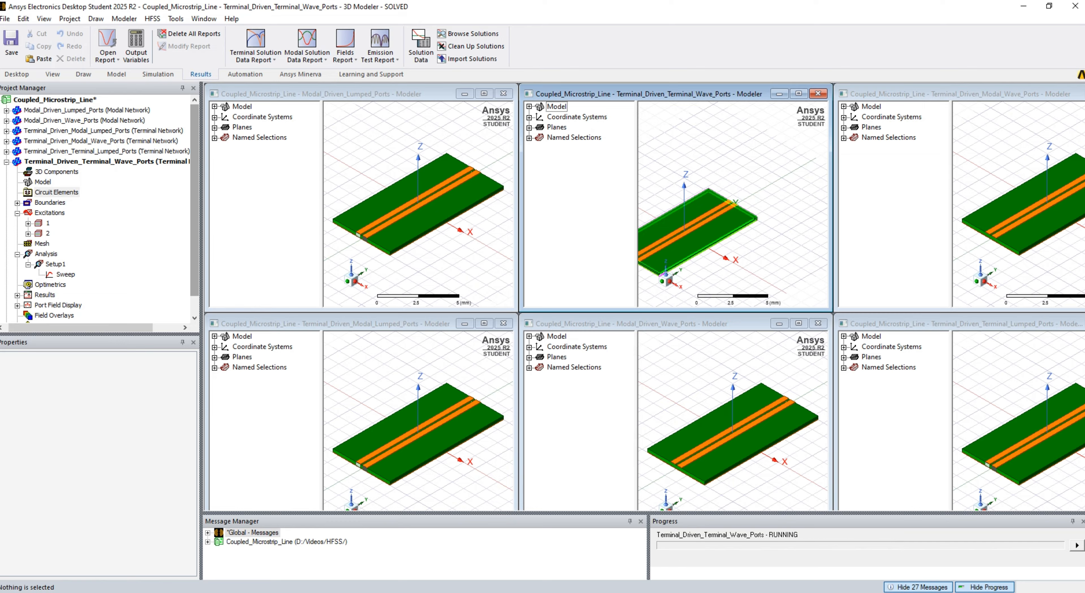
click(209, 542)
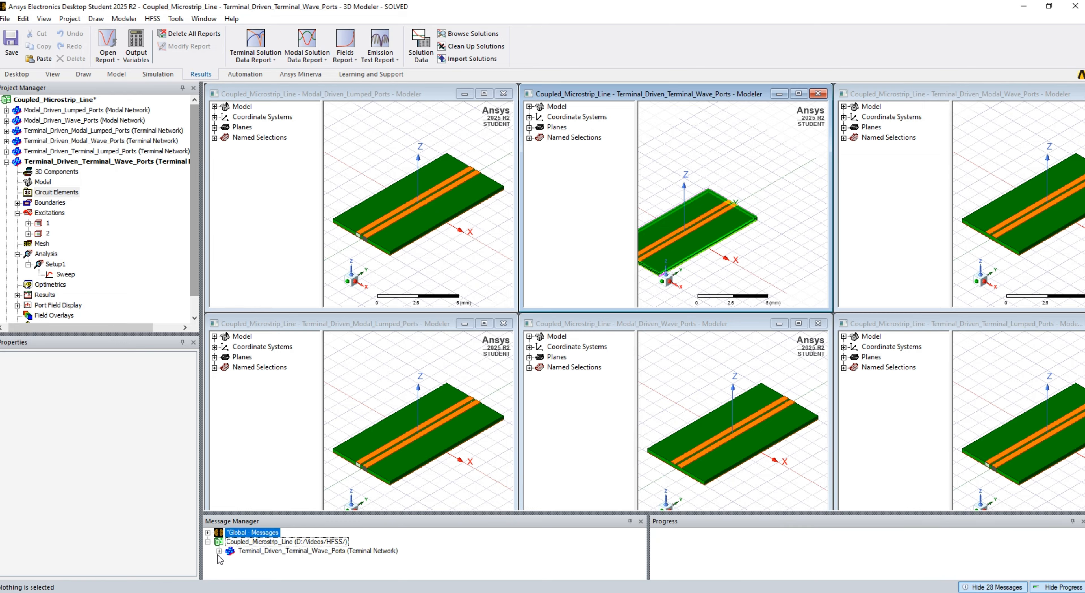
click(218, 552)
scroll(286, 556, down, 5)
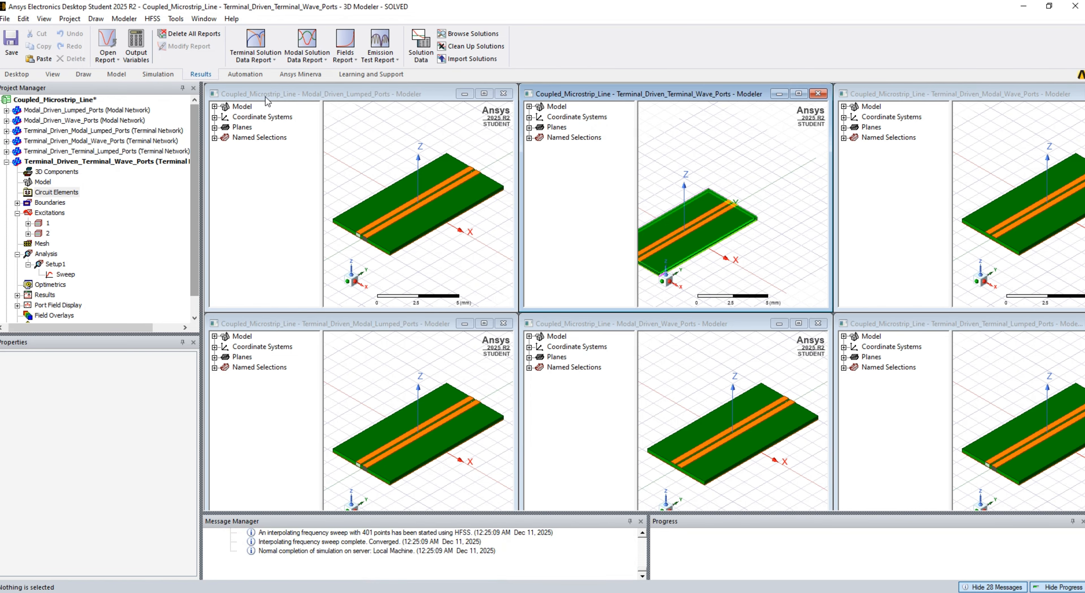
- Export the Sweep's matrix data as a Touchstone file named Coupled_Microstrip_Line_Terminal_Driven_Terminal_Wave_Ports and close the solution data
click(421, 45)
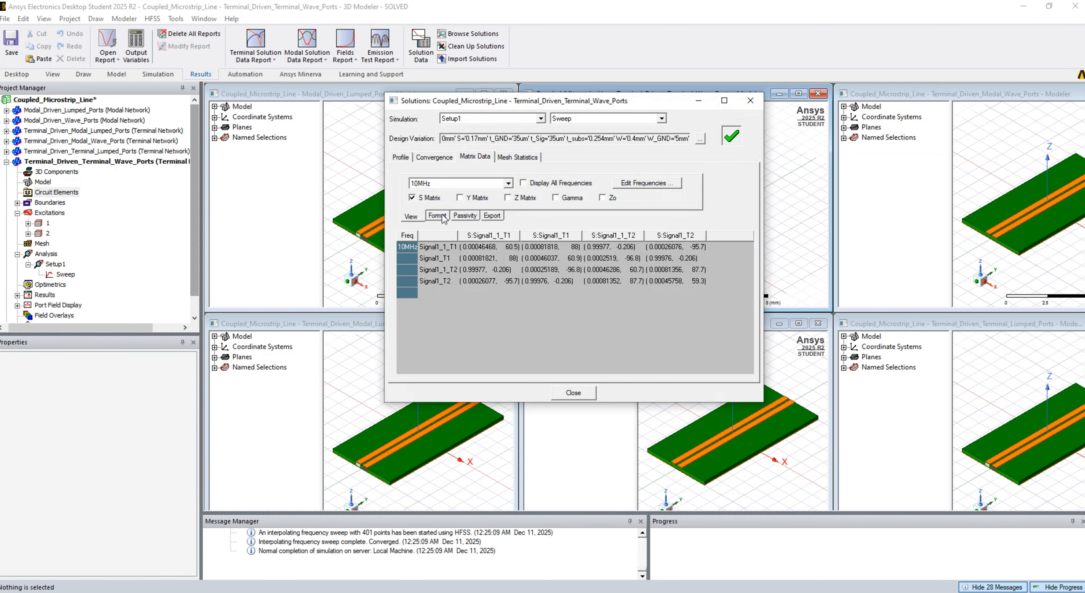
click(491, 215)
click(443, 189)
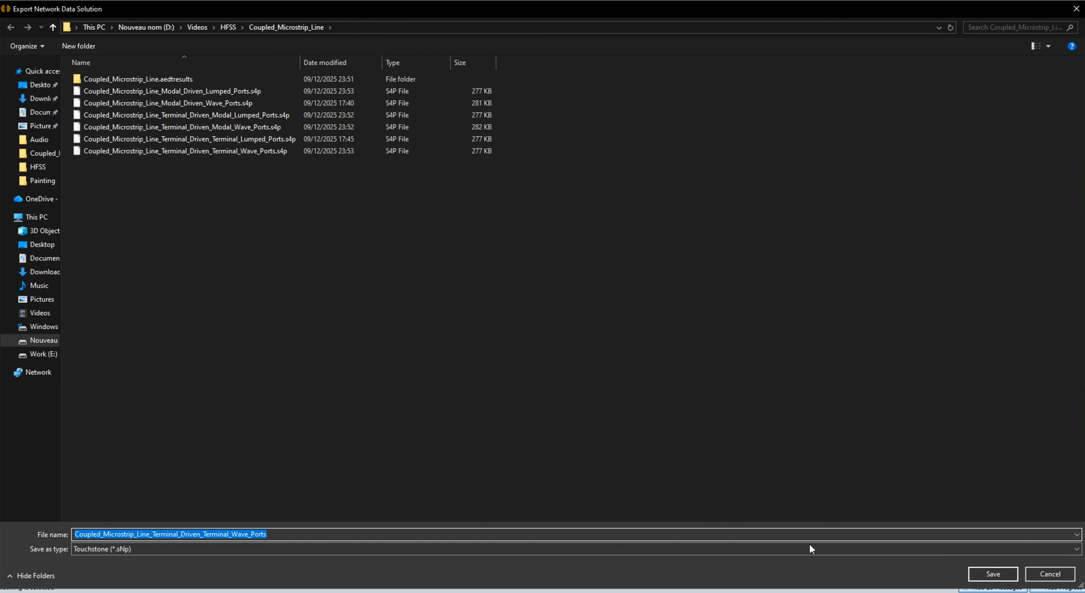
click(979, 574)
click(611, 286)
click(534, 318)
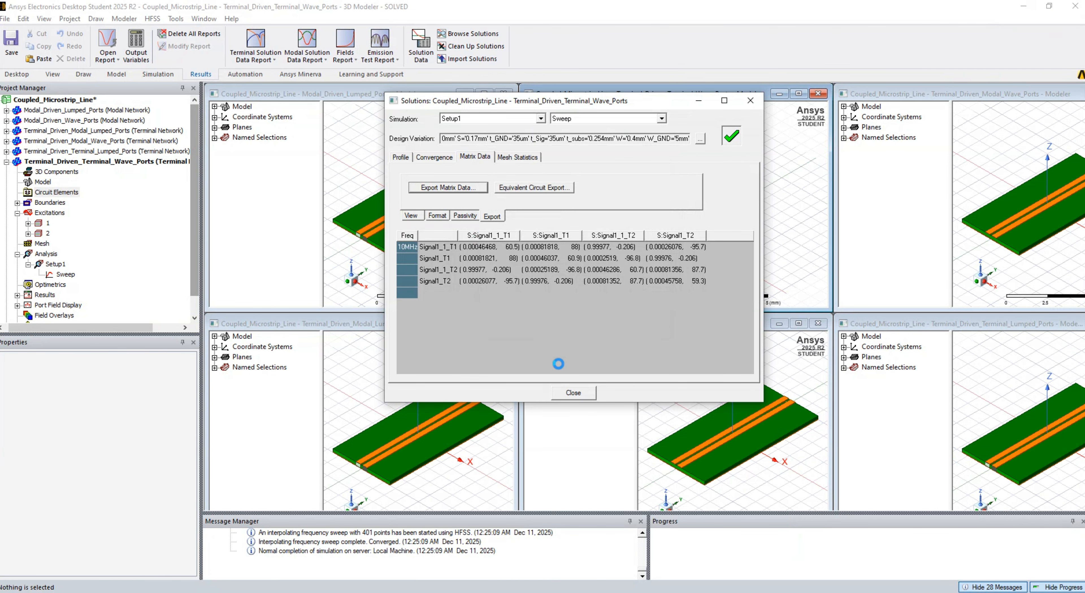
click(573, 393)
click(6, 162)
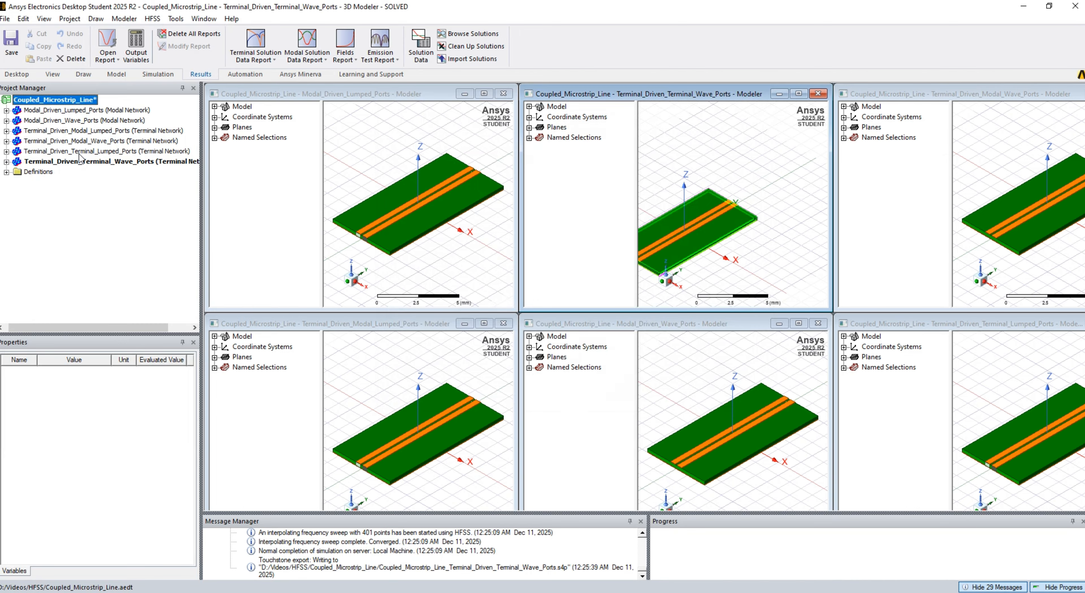
- Activate the Terminal_Driven_Modal_Lumped_Ports design and inspect its modal lumped ports one by one in close-up
click(65, 131)
click(7, 131)
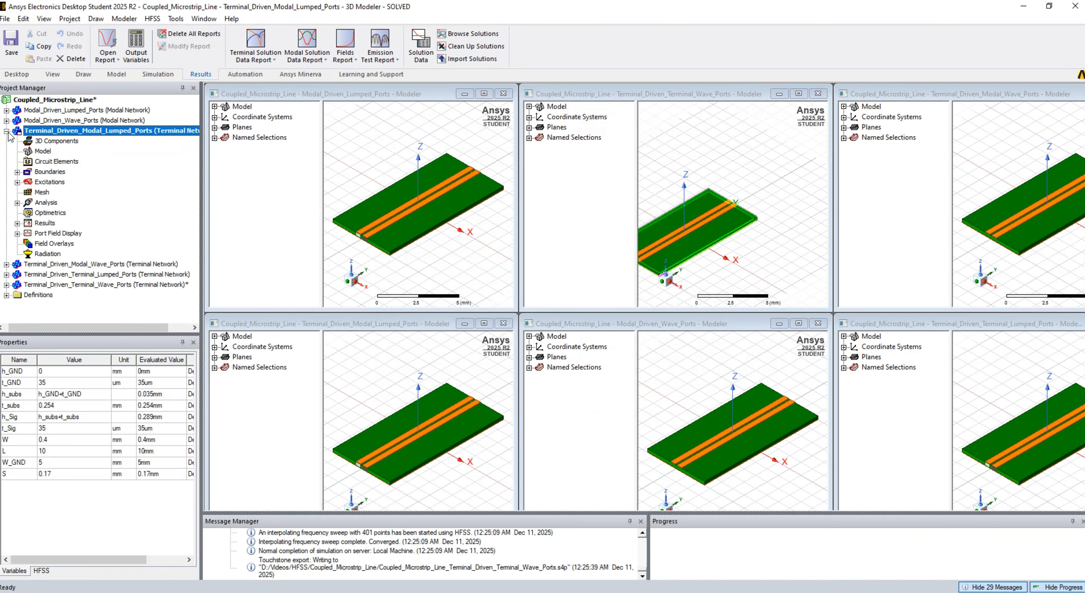
click(17, 181)
click(47, 192)
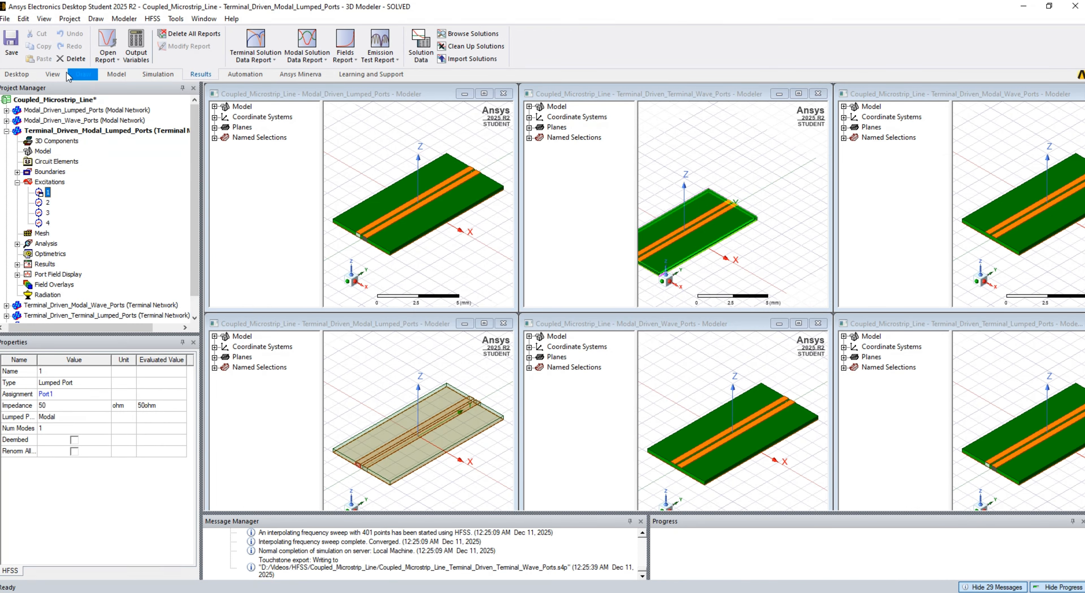
click(53, 74)
click(498, 35)
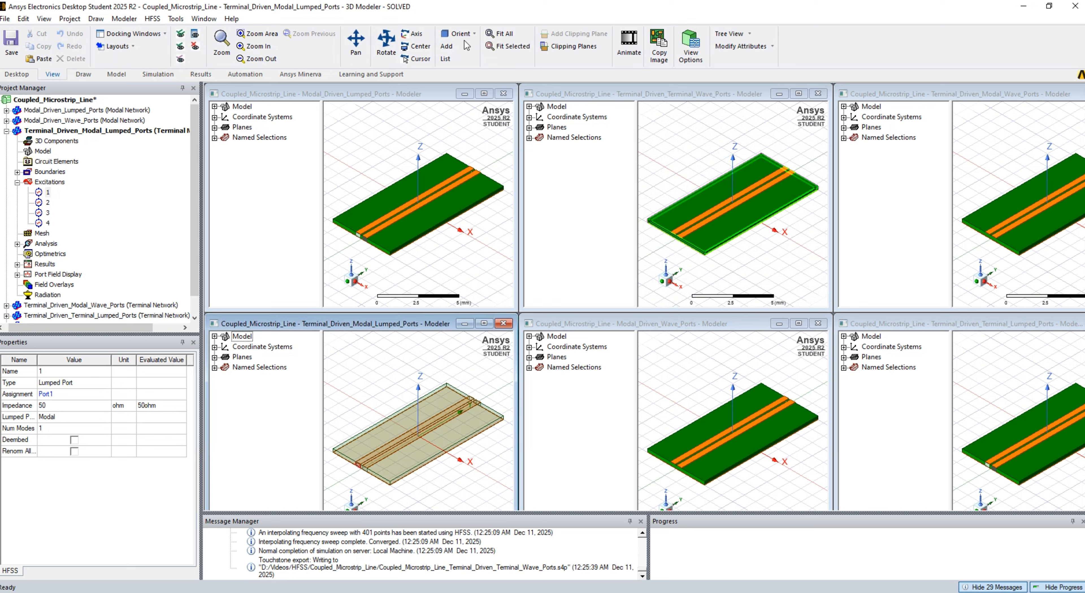
click(487, 48)
click(41, 204)
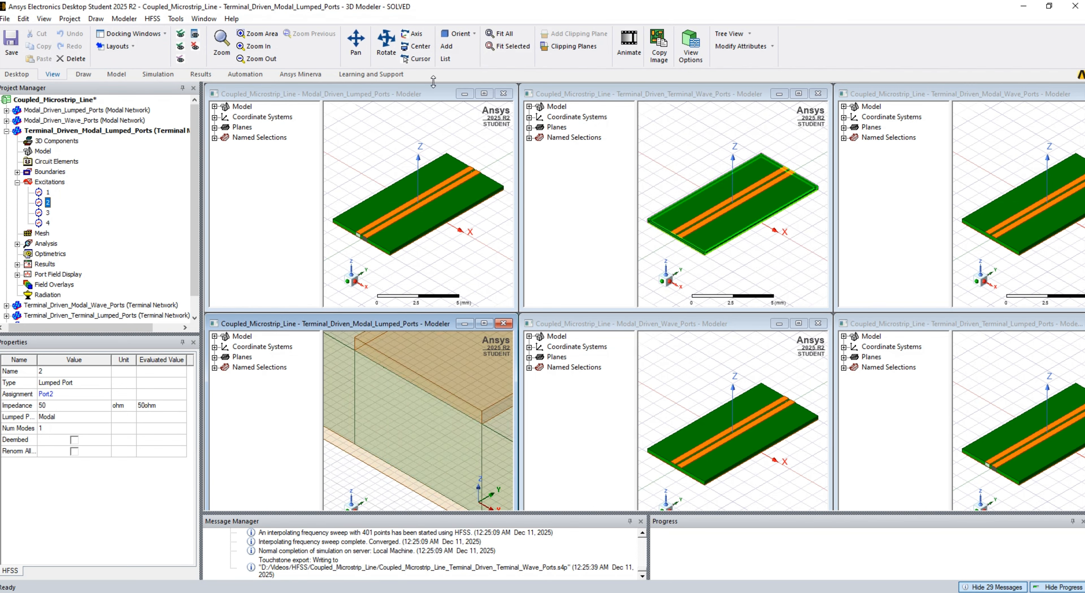
click(491, 47)
click(41, 212)
click(491, 47)
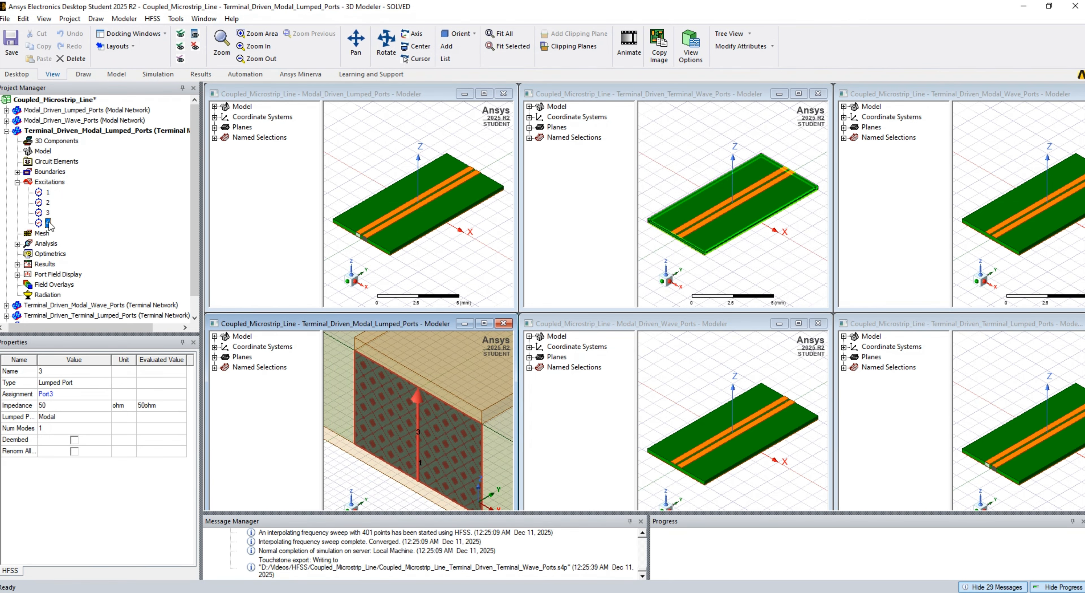
- Analyze Setup1's Sweep in the Terminal_Driven_Modal_Lumped_Ports design
click(18, 243)
right_click(65, 264)
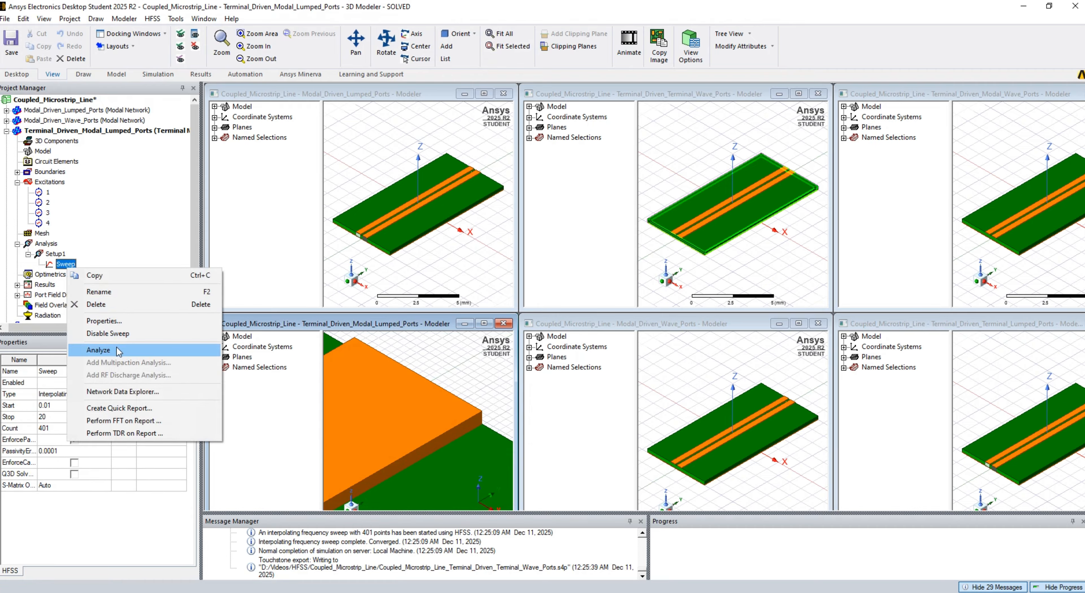
click(98, 350)
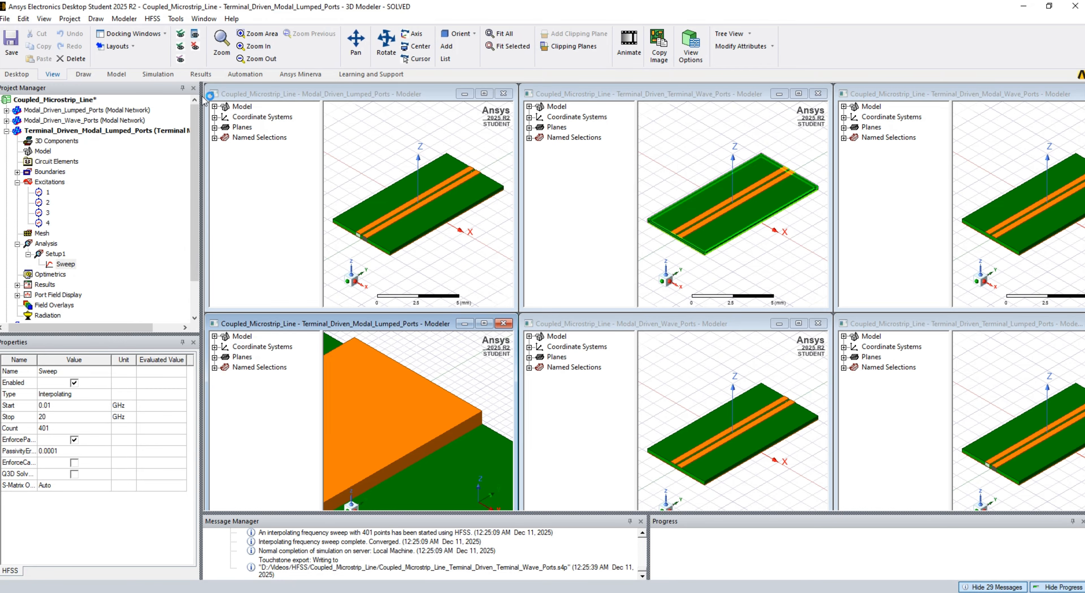
- Export the Terminal_Driven_Modal_Lumped_Ports Sweep's matrix data as Touchstone with 15-digit precision and 50-ohm renormalization, and close the solution data
click(195, 75)
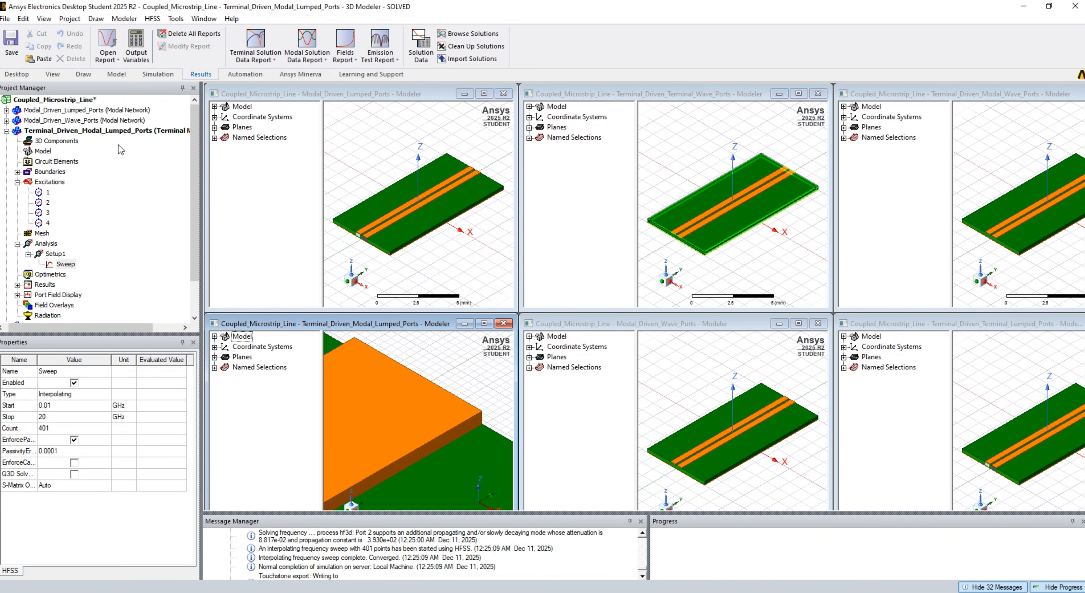
click(421, 44)
click(492, 215)
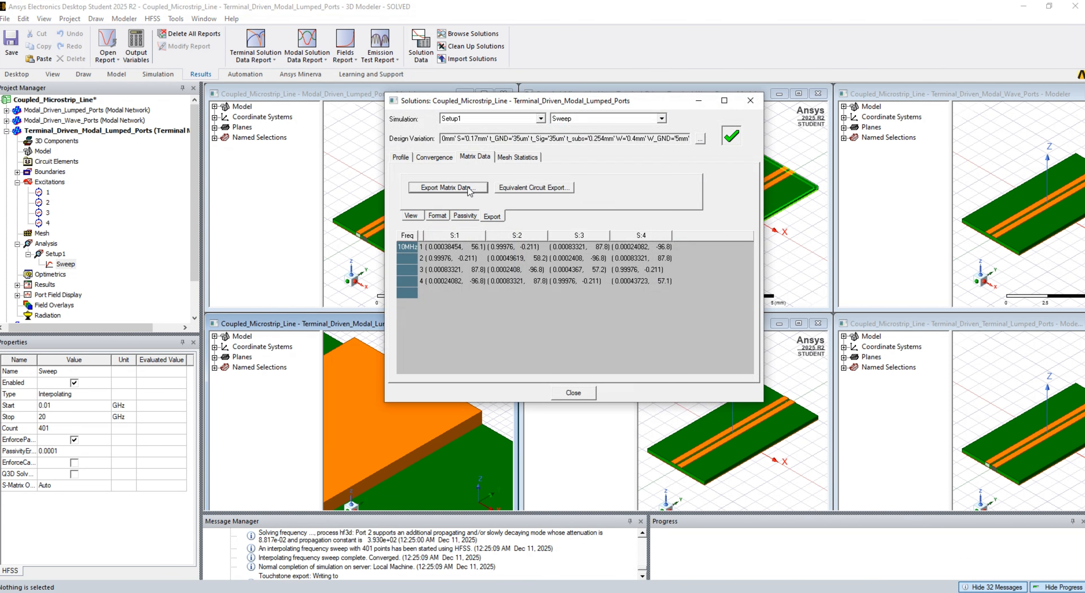
click(448, 188)
click(988, 573)
click(612, 282)
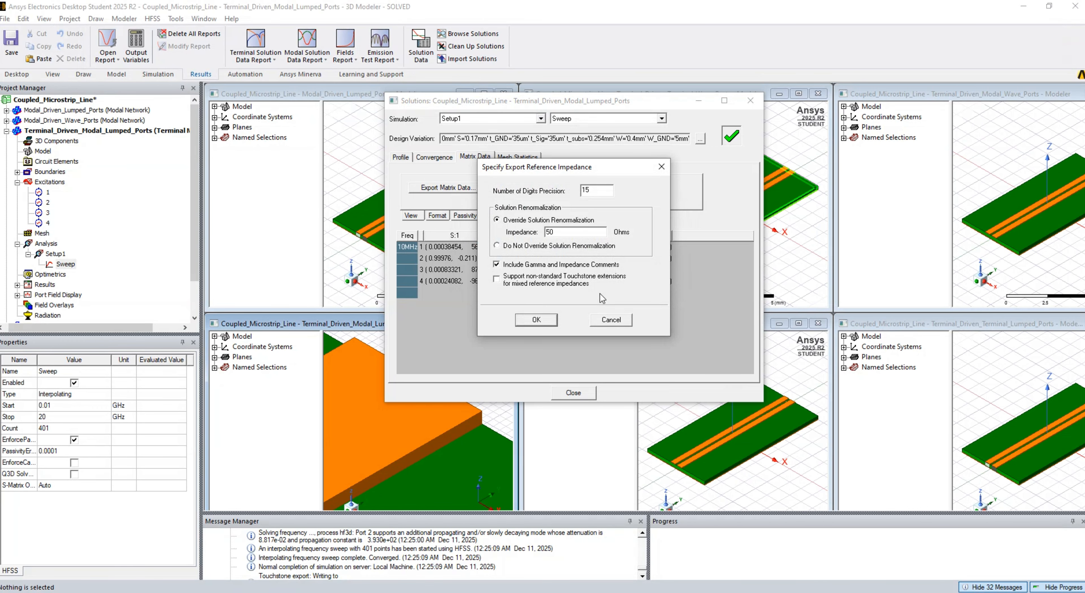
click(545, 325)
click(573, 393)
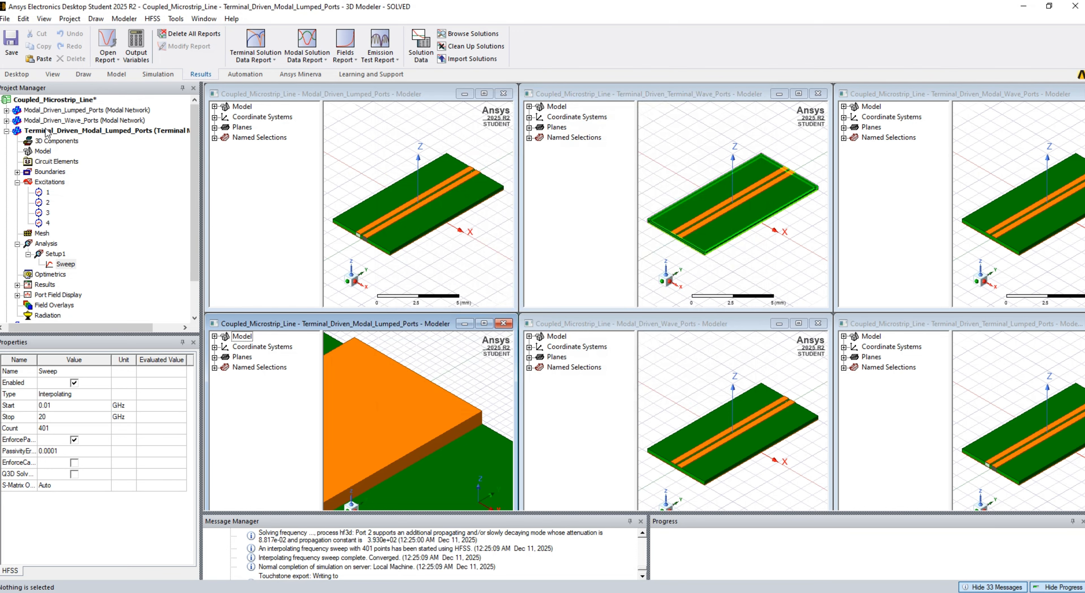
click(6, 130)
- Activate the Terminal_Driven_Modal_Wave_Ports design and inspect wave ports 1 and 2, including port 1's properties
click(94, 142)
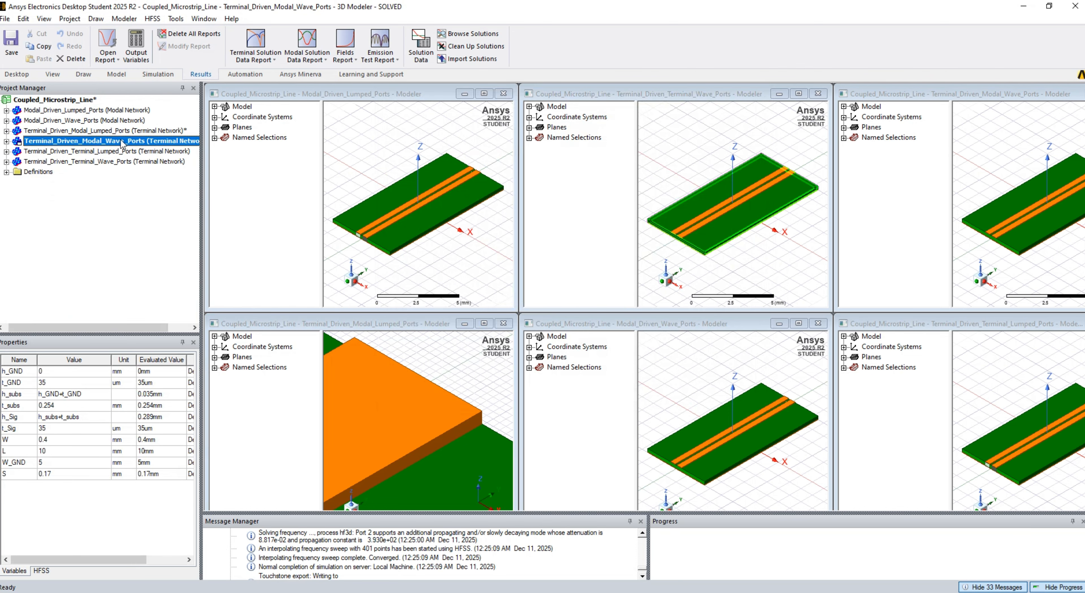
click(6, 141)
click(17, 192)
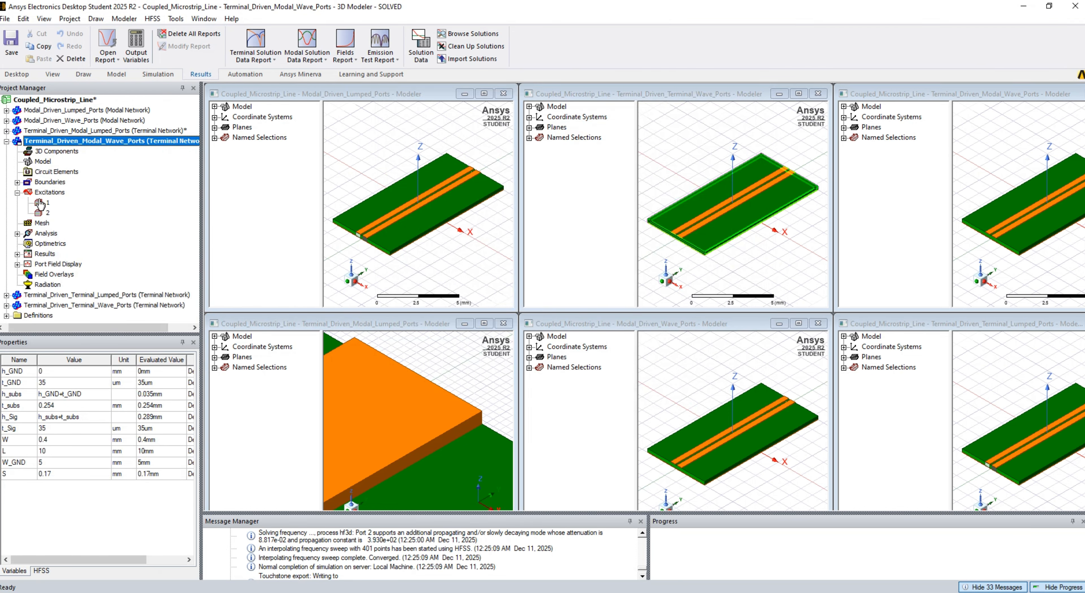
click(41, 203)
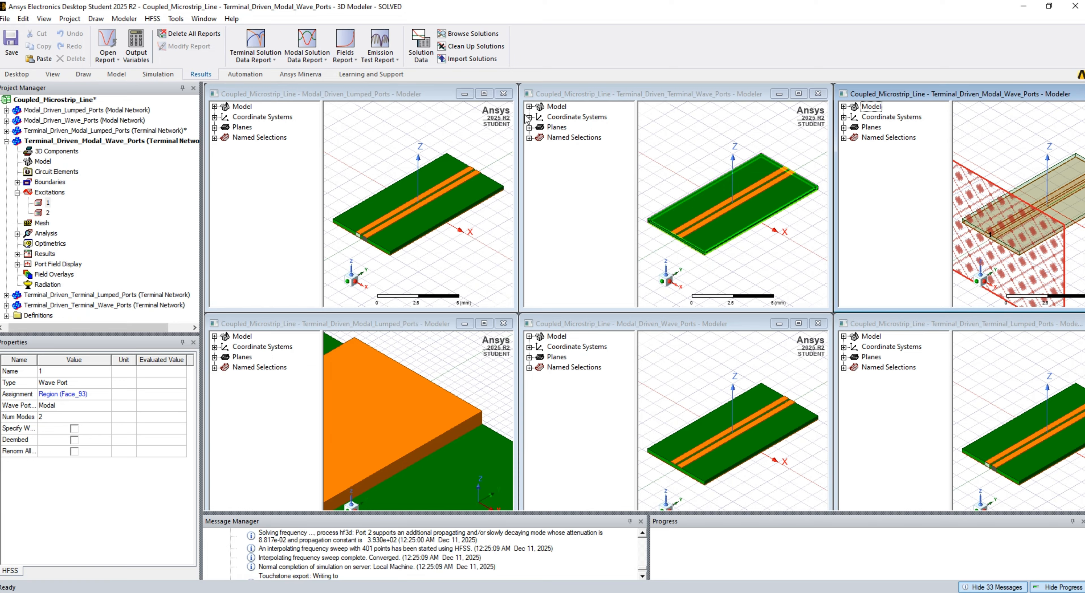
click(52, 74)
click(508, 46)
right_click(47, 203)
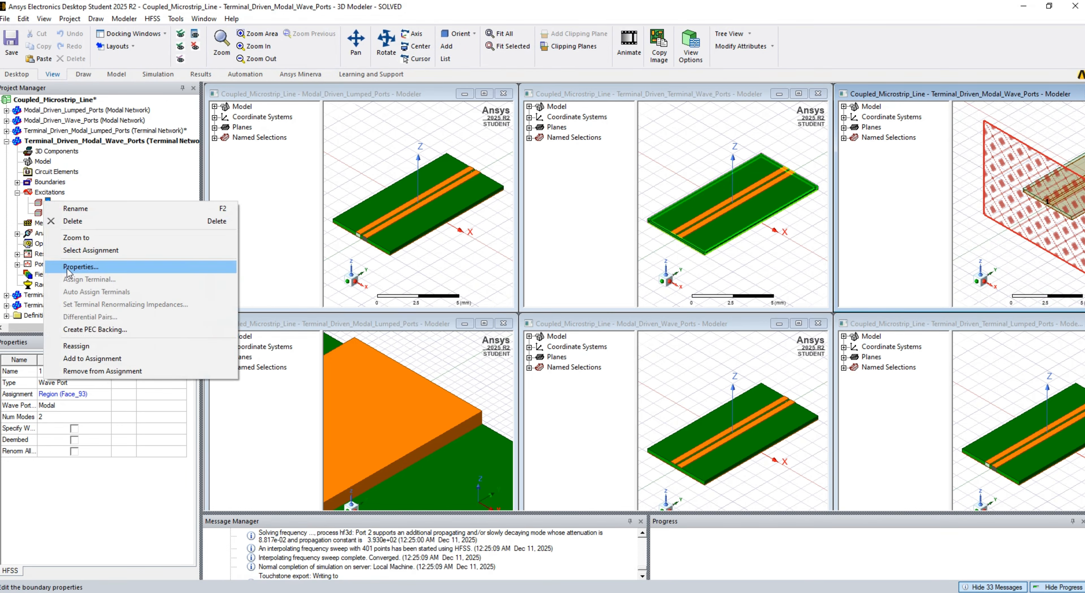
click(69, 267)
click(387, 433)
click(48, 213)
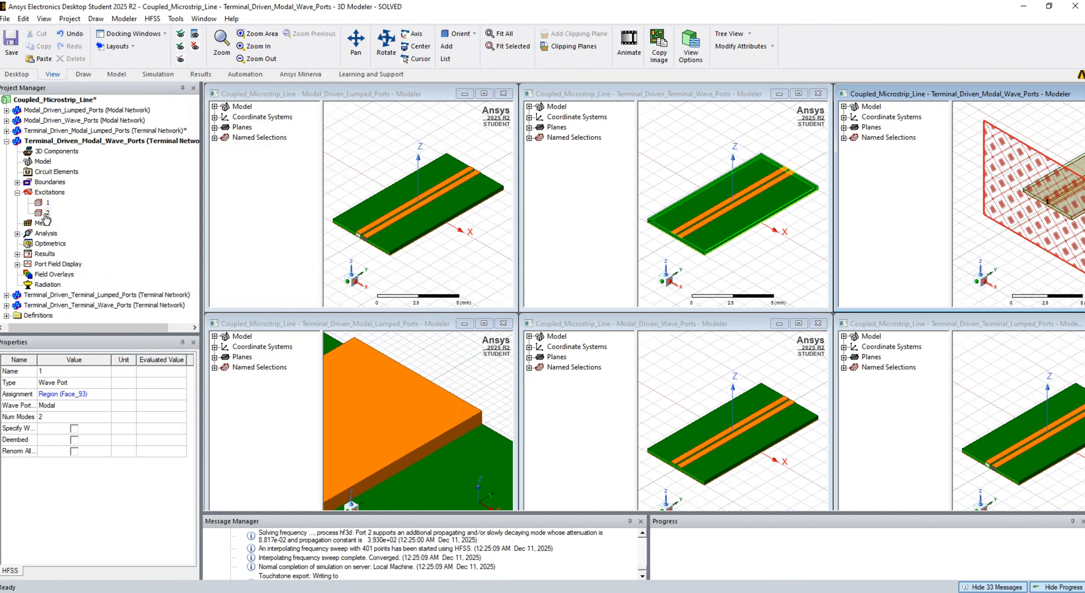
click(508, 46)
- Analyze Setup1's Sweep in the Terminal_Driven_Modal_Wave_Ports design
click(18, 234)
click(29, 244)
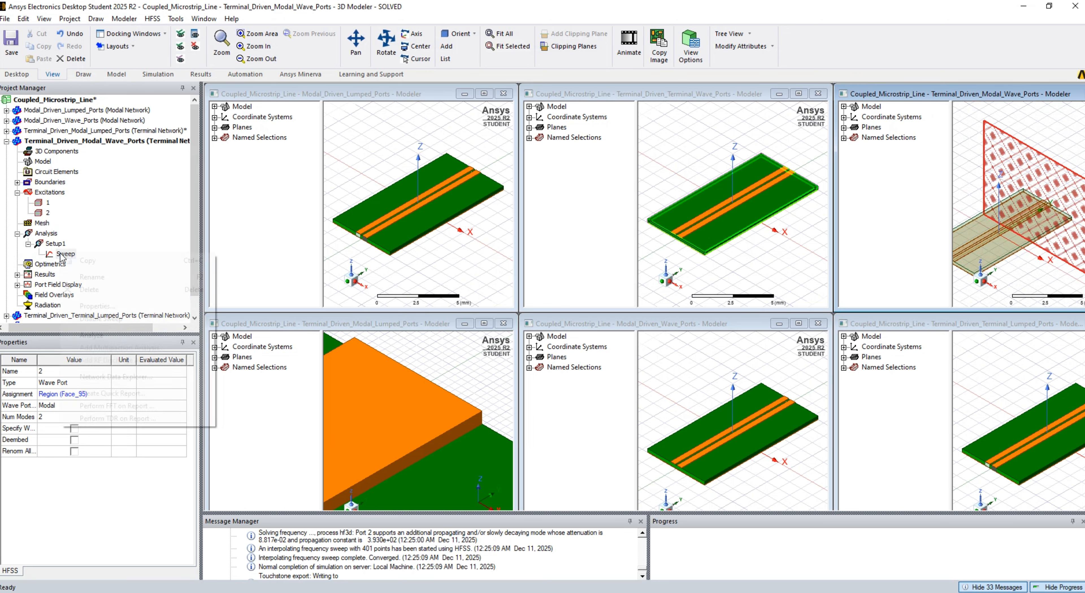
click(64, 254)
key(ctrl+s)
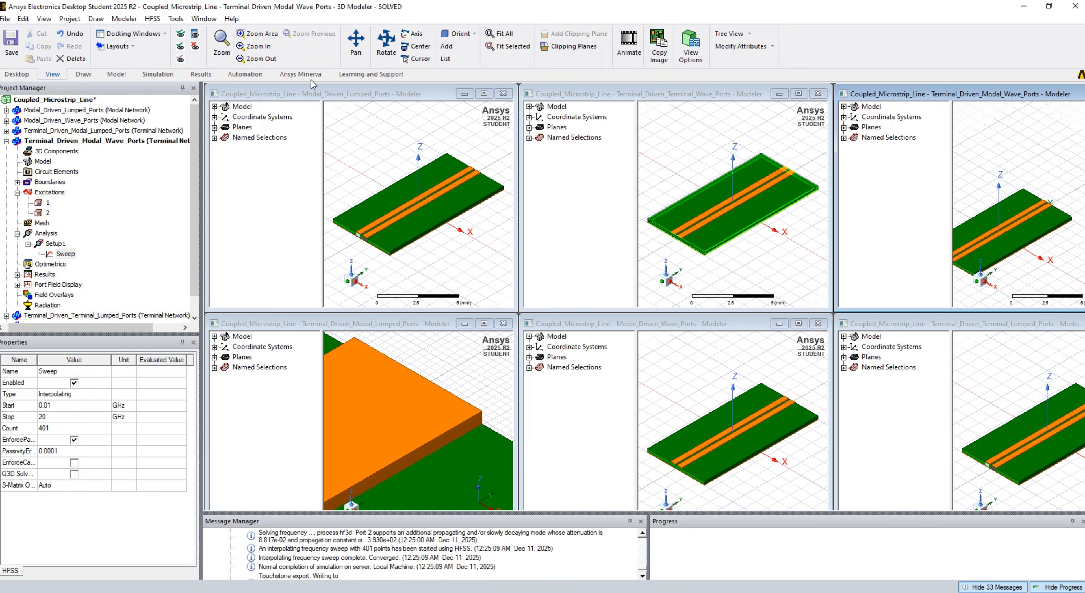
- Export the Terminal_Driven_Modal_Wave_Ports Sweep's matrix data as Touchstone file Coupled_Microstrip_Line_Terminal_Driven_Modal_Wave_Ports and close the solution data
click(198, 75)
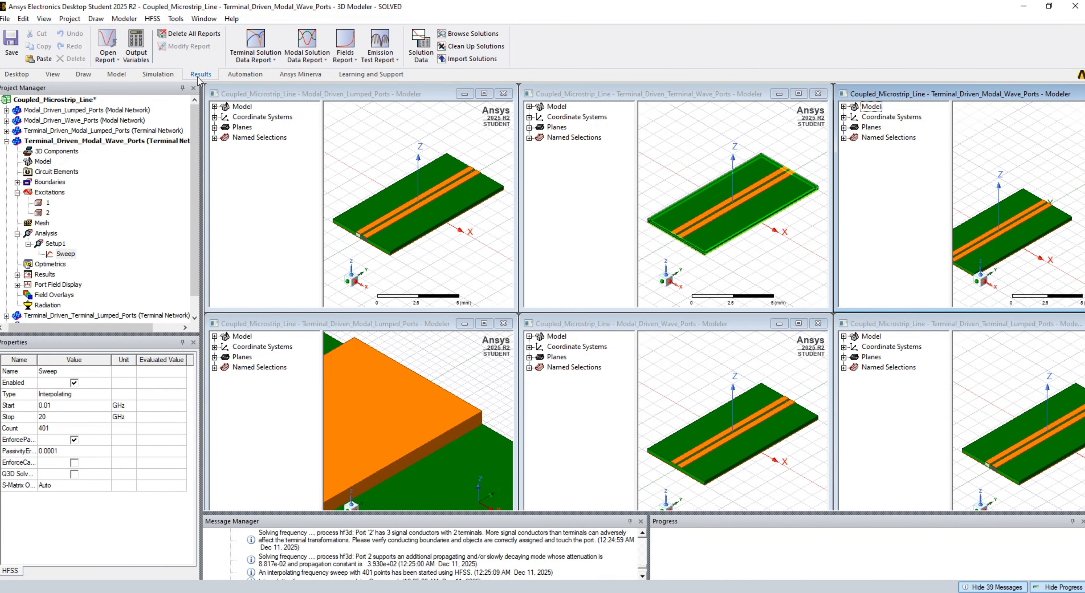
click(437, 37)
key(Escape)
click(420, 48)
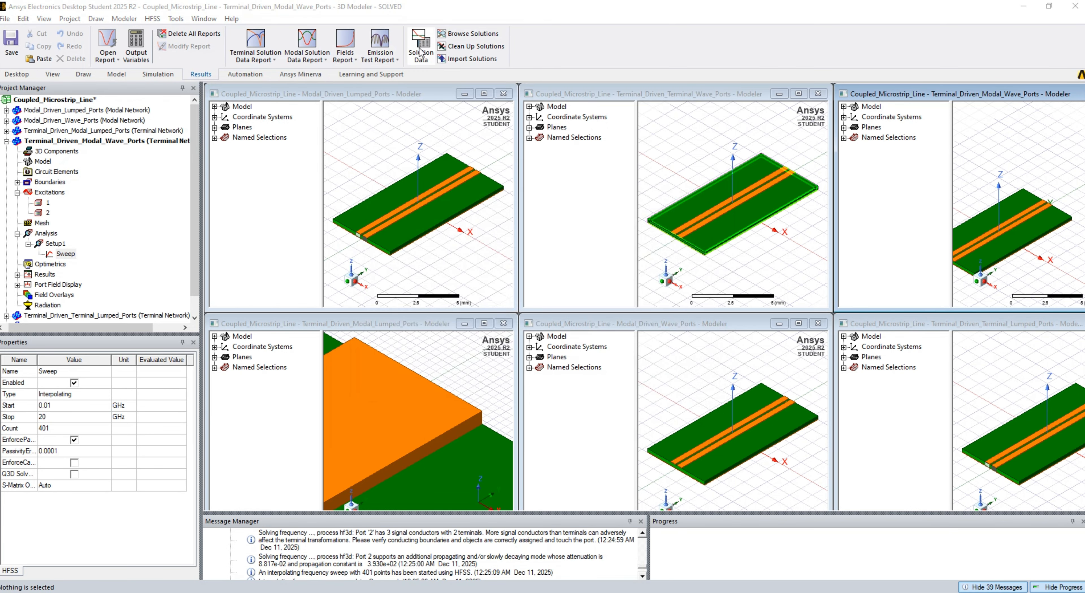
click(492, 217)
click(469, 189)
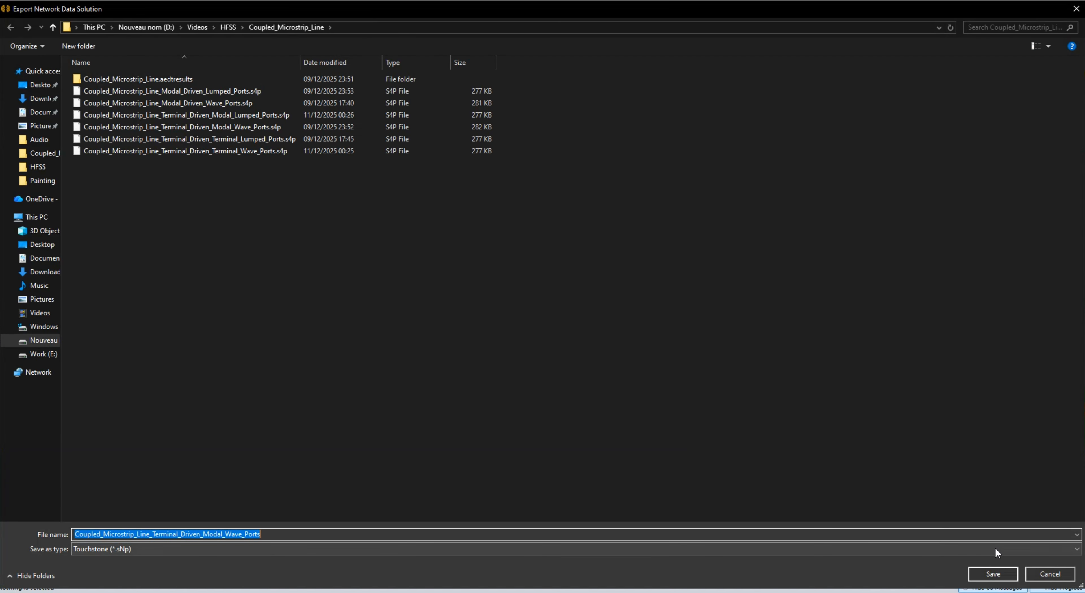
click(991, 572)
click(614, 286)
click(541, 319)
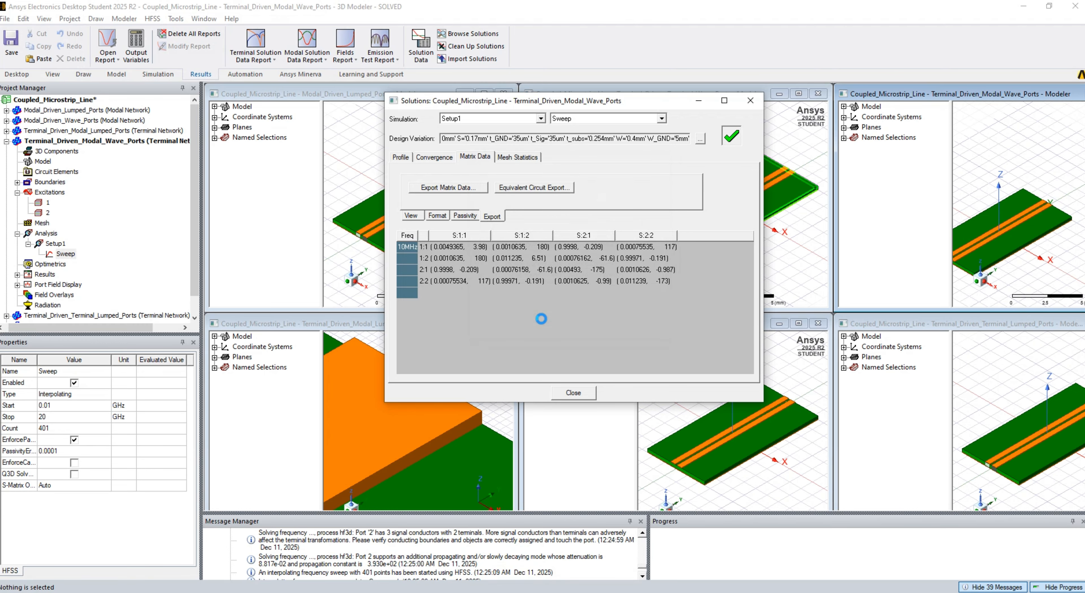
click(578, 398)
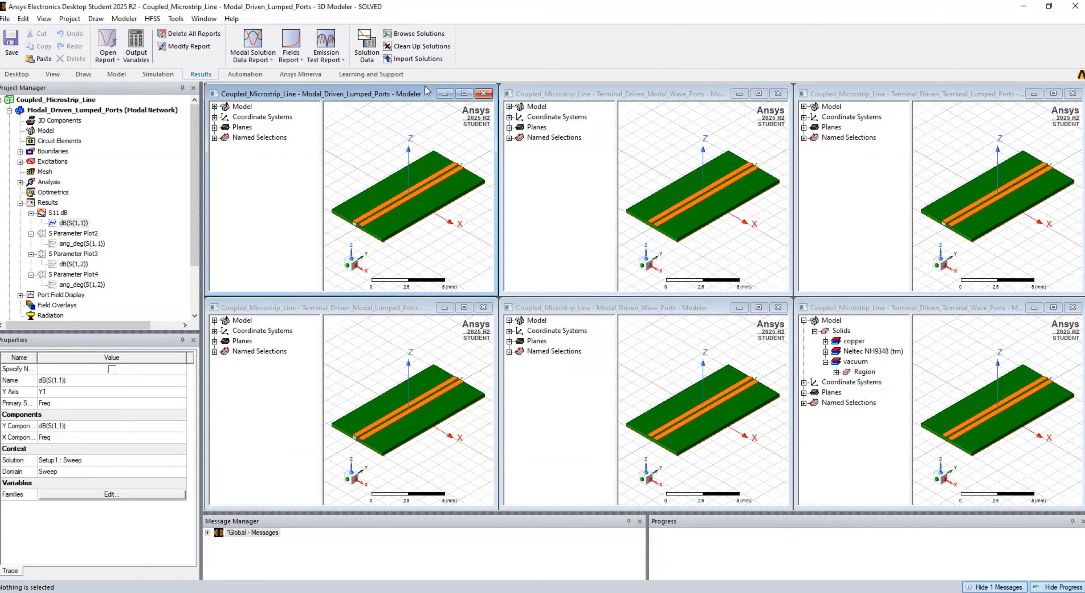
- In the Modal_Driven_Lumped_Ports design, load Coupled_Microstrip_Line_Modal_Driven_Wave_Ports.s4p for solution import, copying Modal_Driven_Wave_Ports from its file name
click(417, 58)
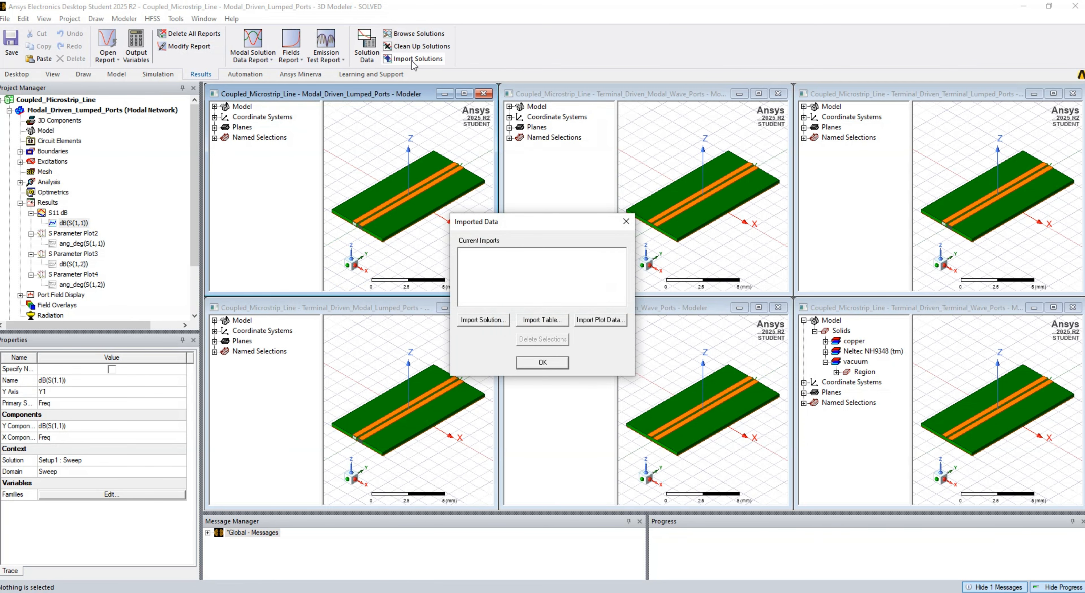
click(497, 329)
click(645, 252)
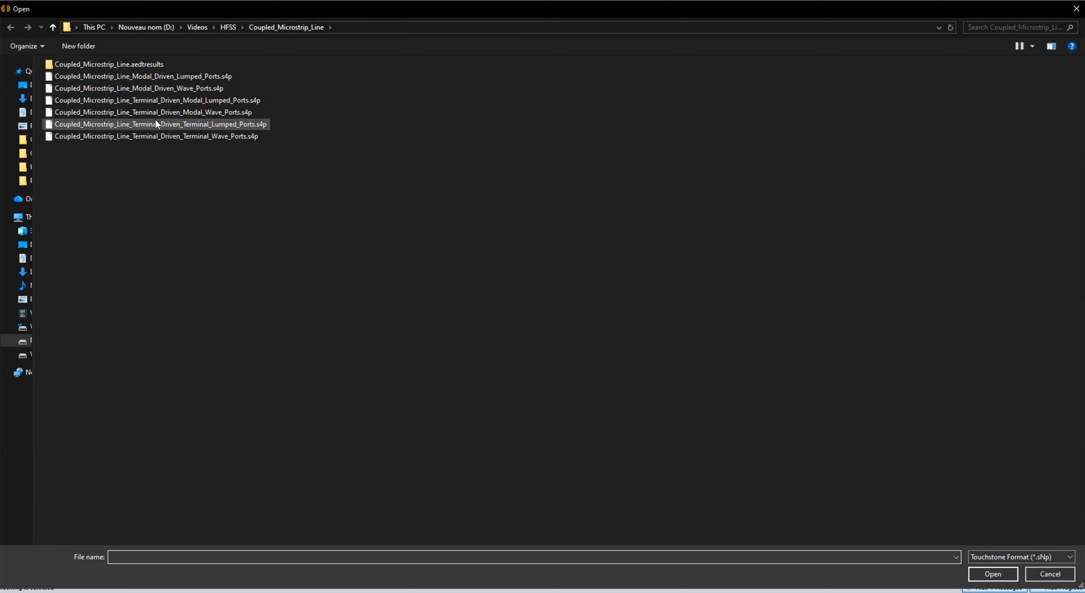
click(189, 88)
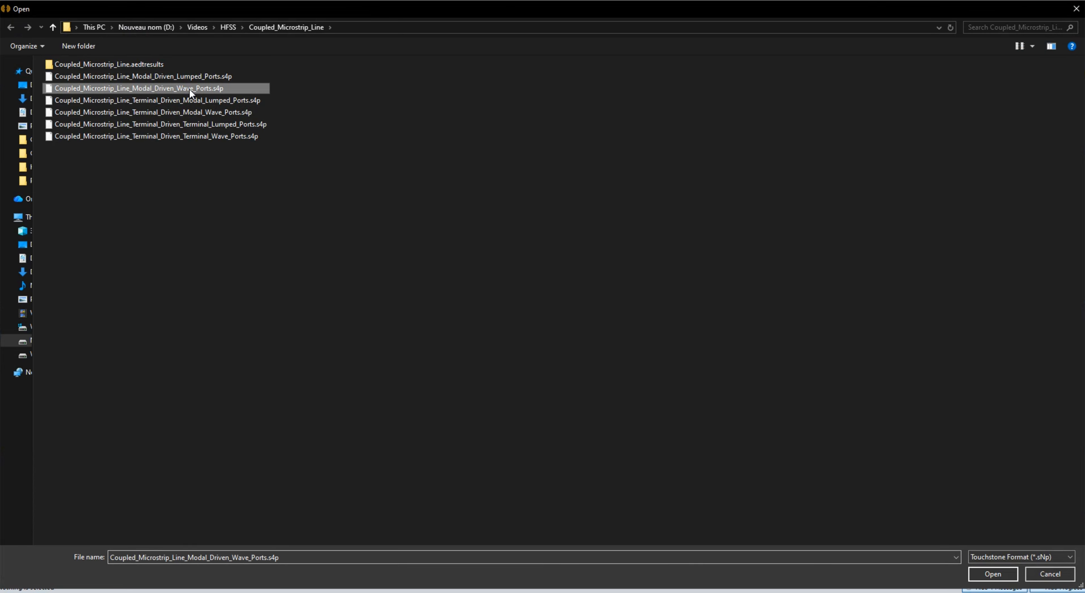
click(189, 558)
drag(189, 559, 256, 559)
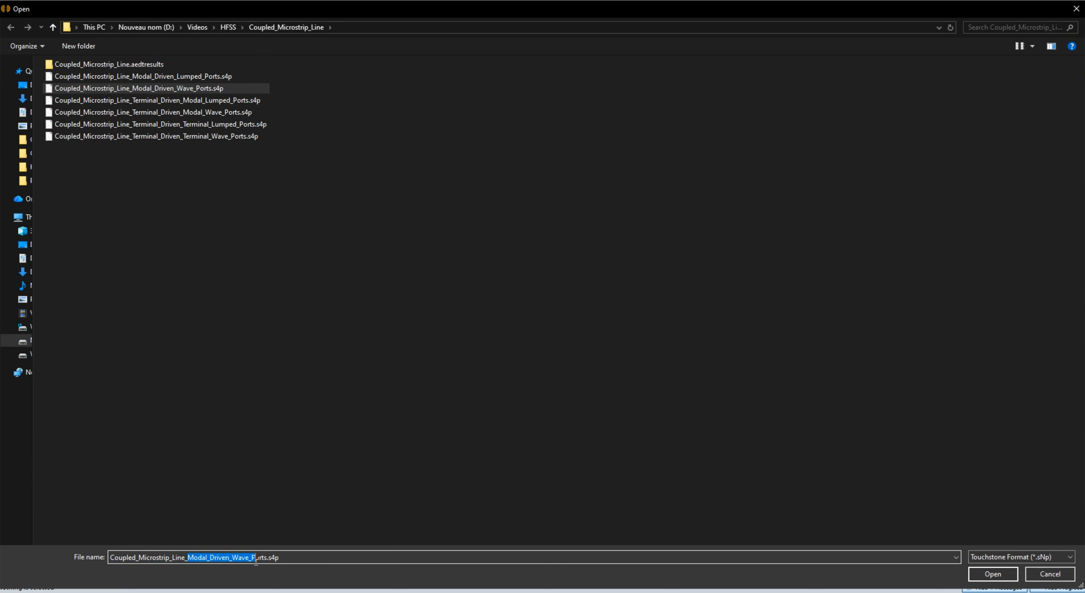
right_click(266, 561)
click(312, 438)
key(Return)
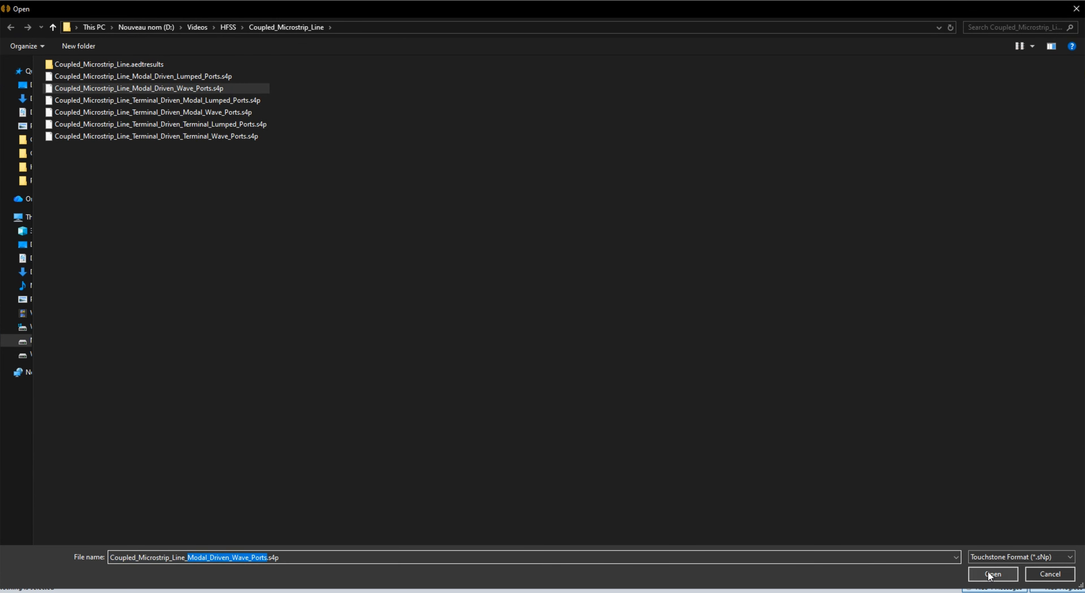
- Name the import source Modal_Driven_Wave_Ports and import its solution
drag(473, 270, 418, 267)
right_click(460, 273)
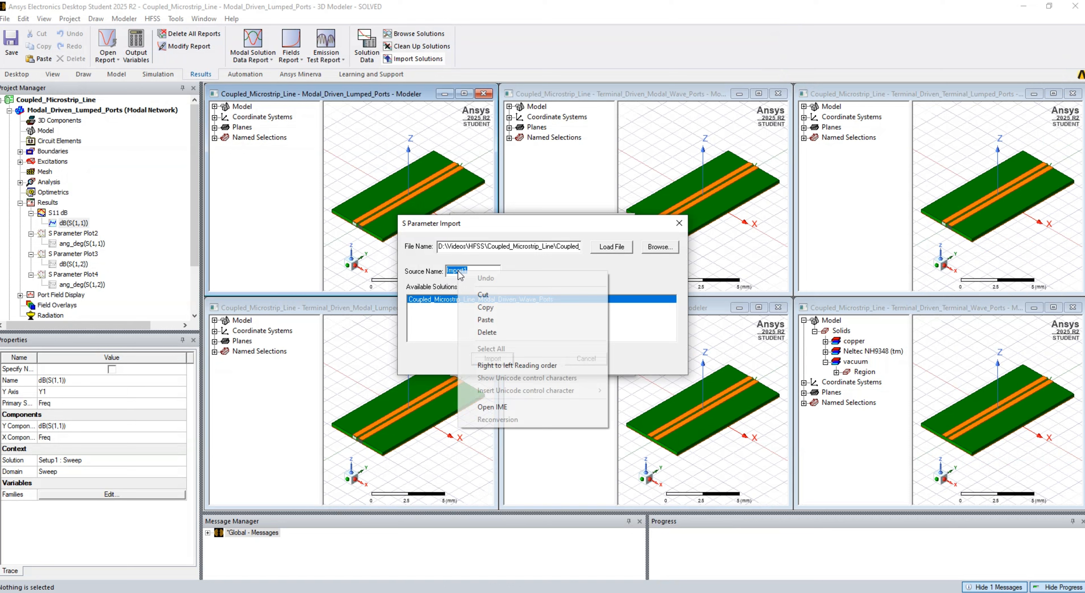
click(488, 317)
click(496, 360)
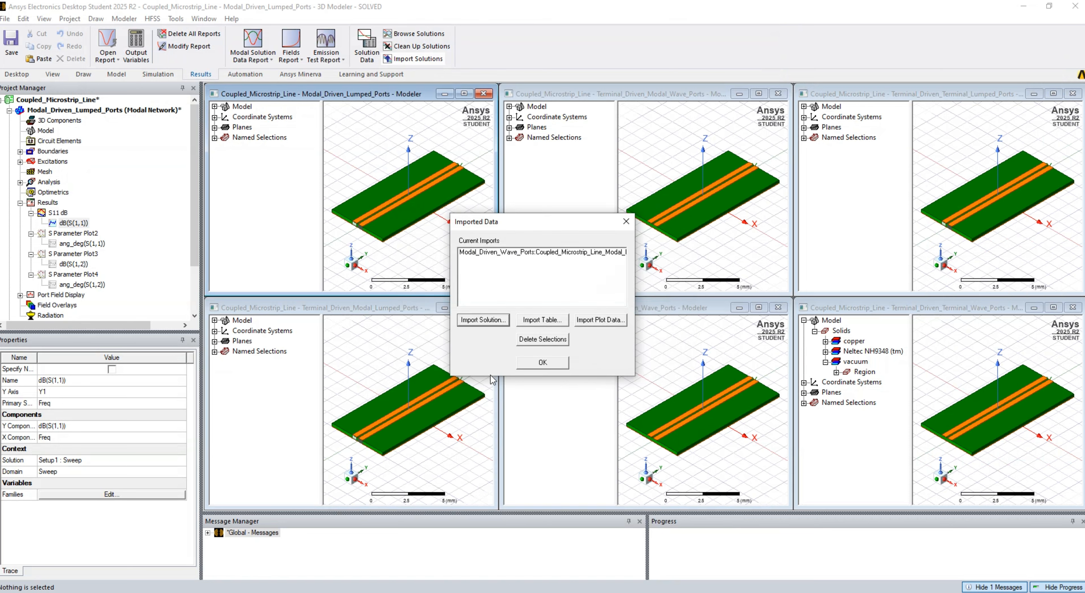
- Import the Terminal_Driven_Modal_Lumped_Ports and Terminal_Driven_Modal_Wave_Ports Touchstone solutions under matching source names
click(496, 320)
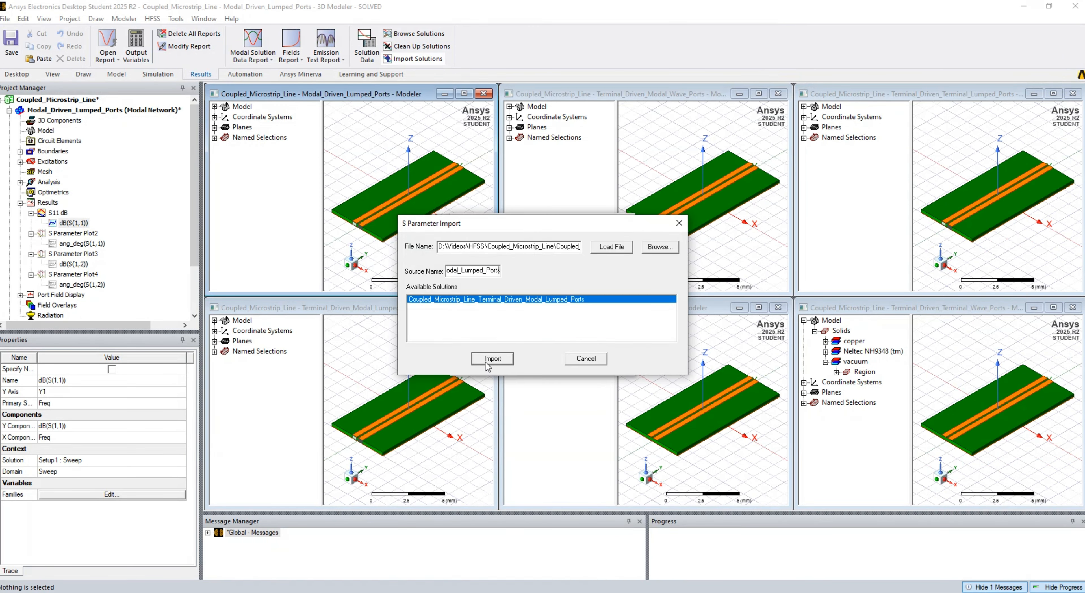
click(488, 359)
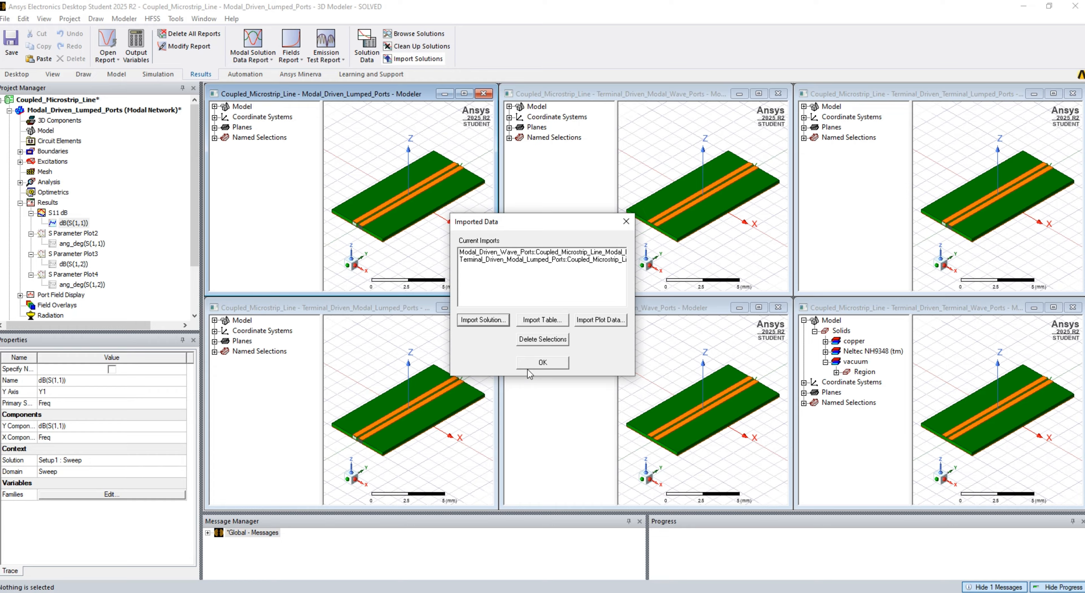
click(490, 320)
click(492, 360)
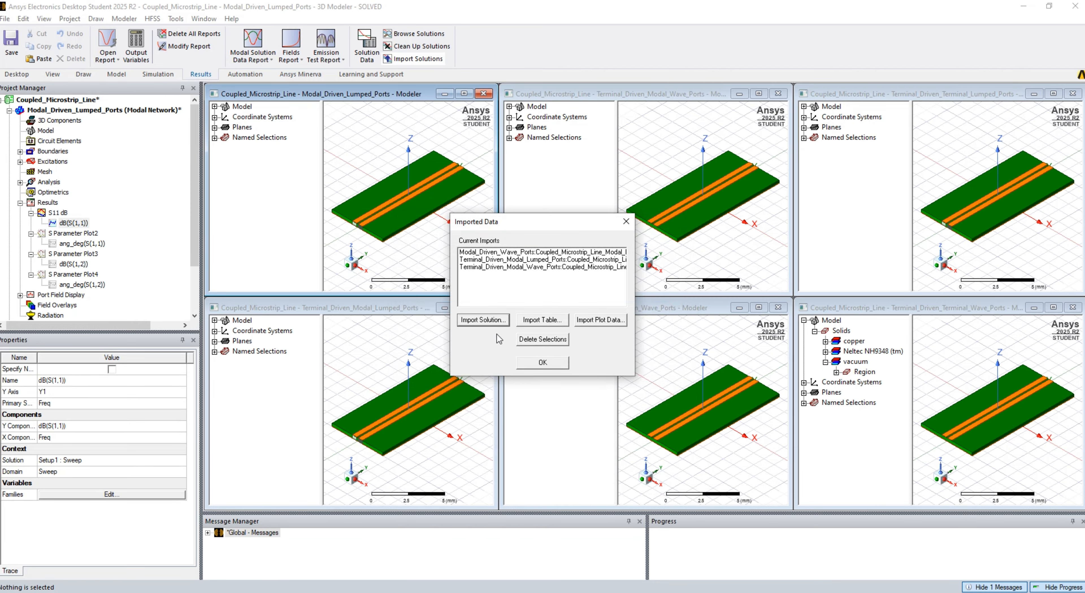
- Import the Terminal_Driven_Terminal_Lumped_Ports and Terminal_Driven_Terminal_Wave_Ports Touchstone solutions under matching source names and accept the imported data
click(483, 319)
click(490, 359)
click(498, 320)
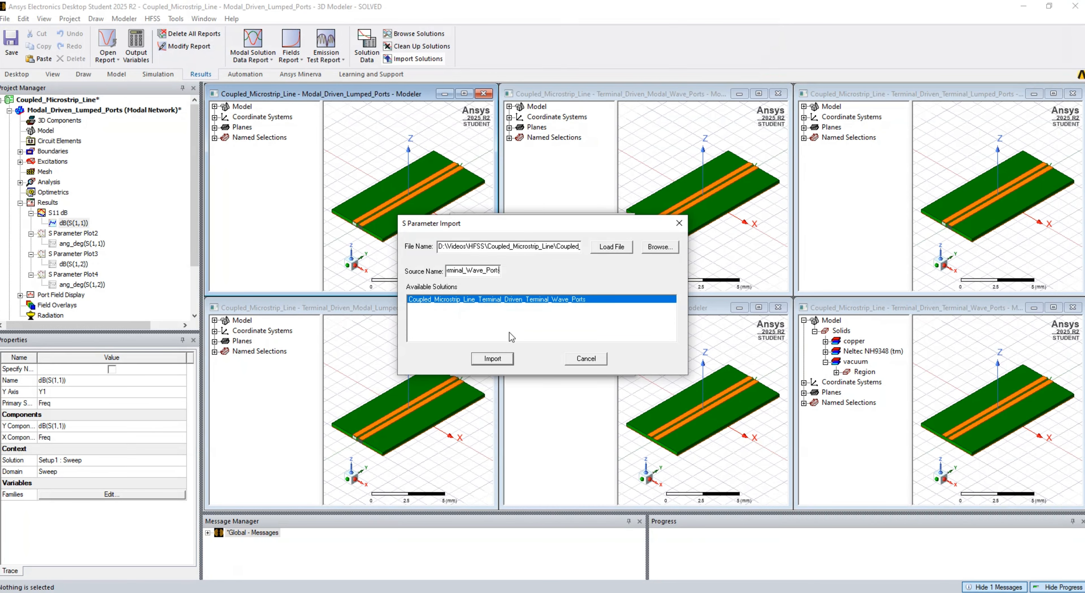
click(492, 358)
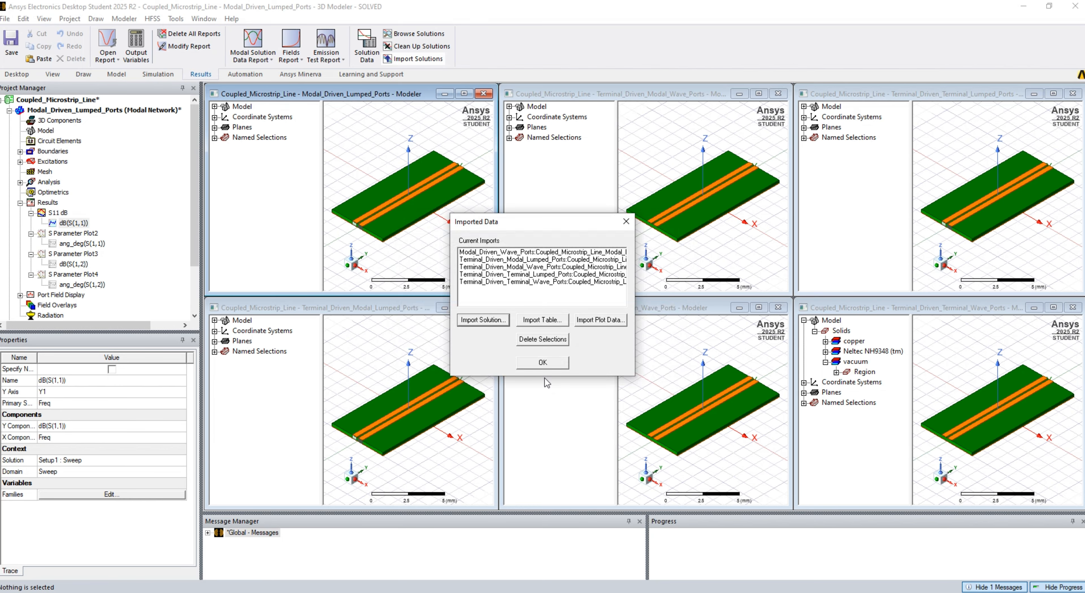
click(548, 364)
- Add the dB(S(1:1,1:1)) trace from the imported Modal_Driven_Wave_Ports solution to the S11 dB report
right_click(57, 213)
click(80, 294)
click(365, 126)
click(364, 143)
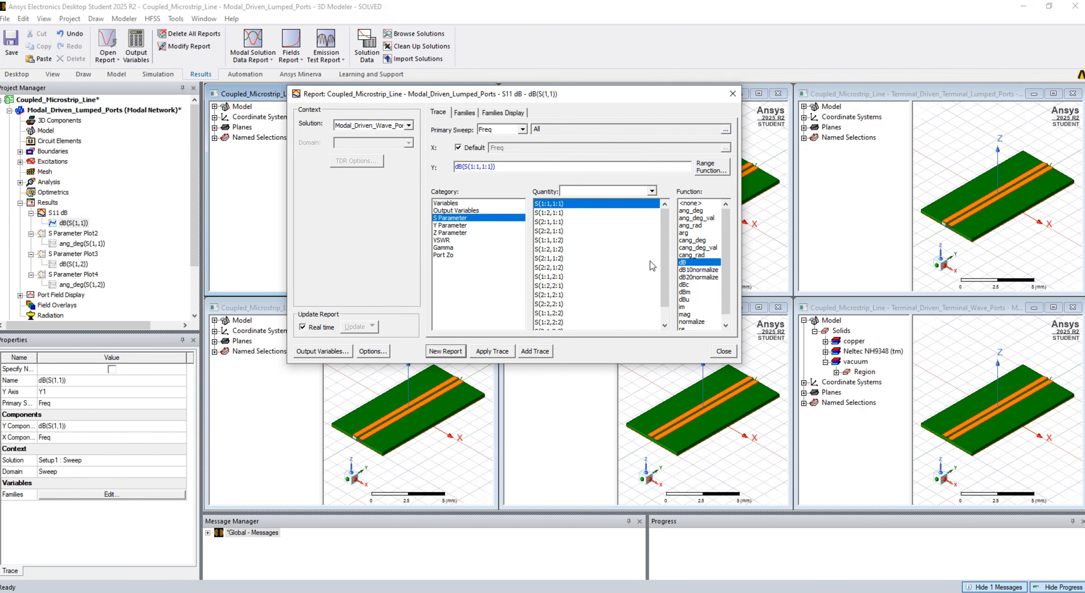
click(535, 352)
click(724, 351)
- Add S11 dB traces from the imported Terminal_Driven_Modal_Lumped_Ports and Terminal_Driven_Modal_Wave_Ports solutions to the S11 dB report
double_click(57, 213)
right_click(58, 213)
click(93, 290)
click(400, 125)
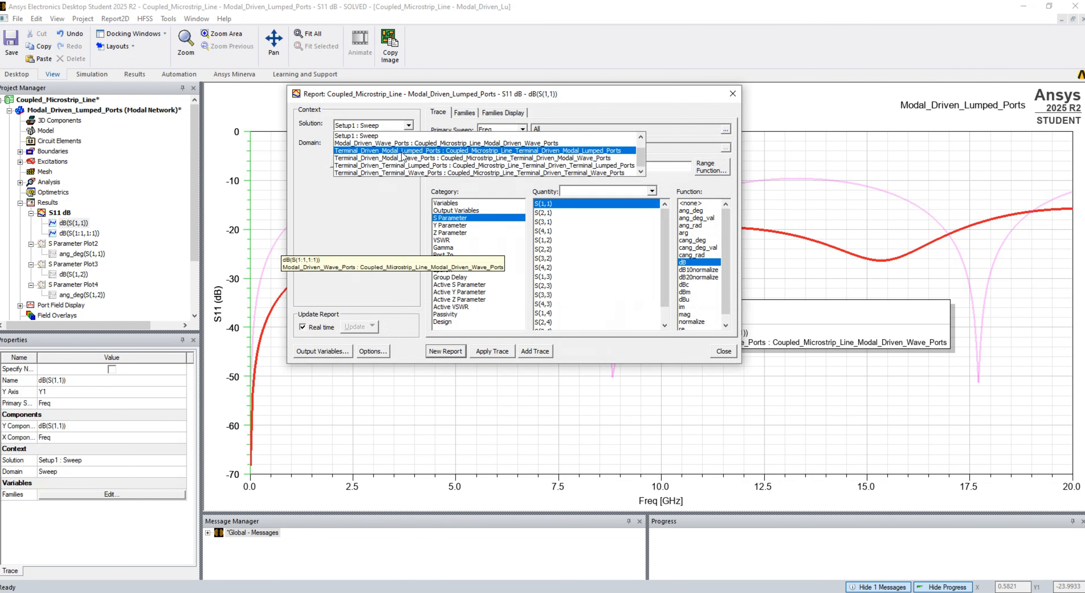
click(379, 151)
click(535, 351)
click(409, 125)
click(379, 158)
click(535, 351)
- Add dB(S(Signal1_T1,Signal1_T1)) traces from the Terminal_Driven_Terminal_Lumped_Ports and Terminal_Driven_Terminal_Wave_Ports solutions to the S11 dB report
click(535, 352)
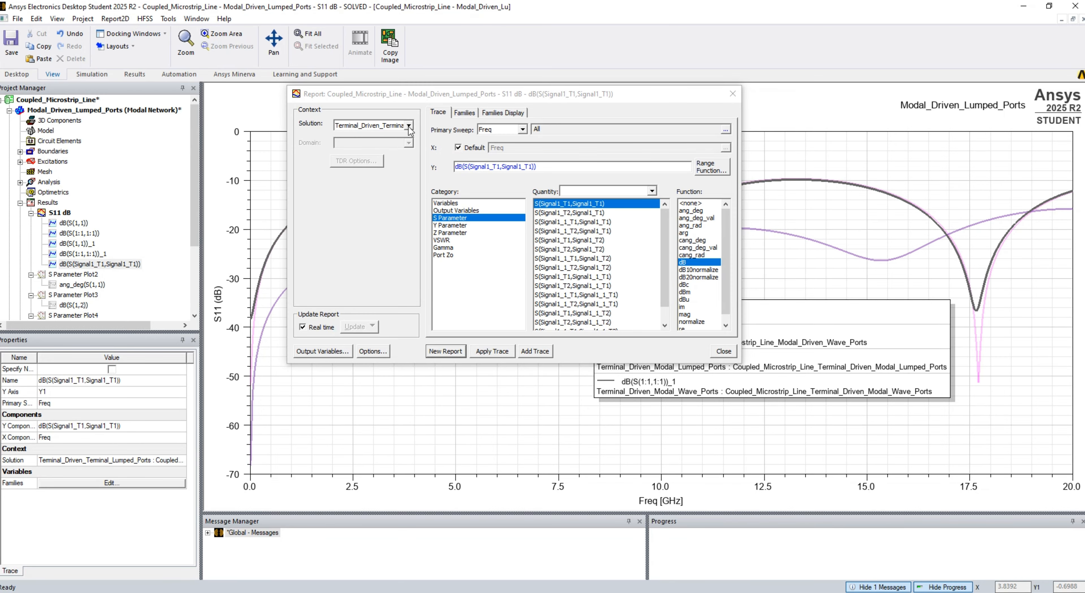
click(408, 125)
click(379, 173)
click(535, 351)
click(724, 351)
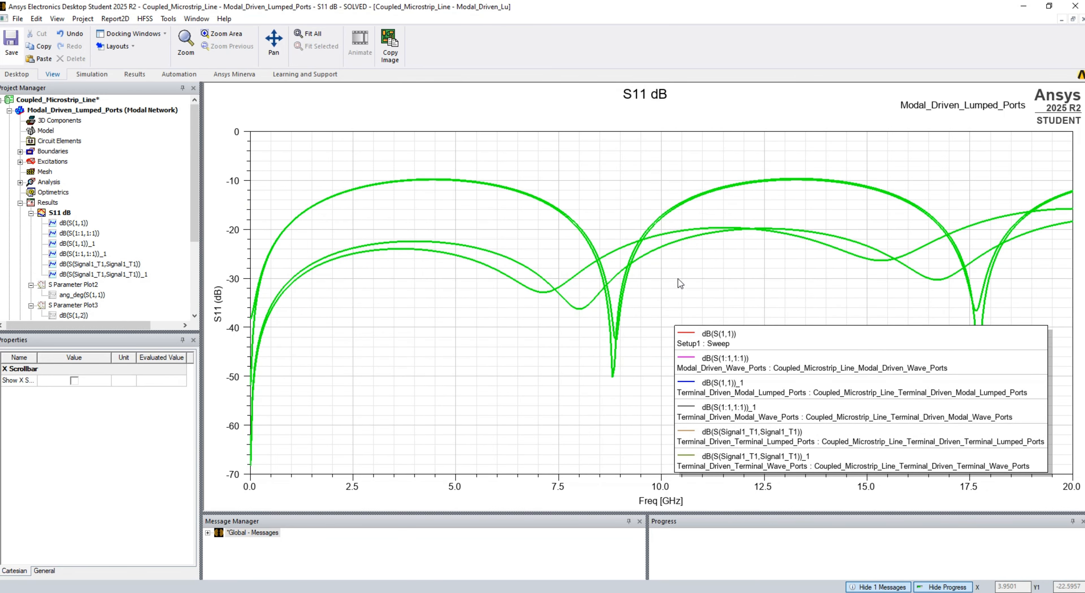
- Format the Modal_Driven_Wave_Ports curve in the S11 dB plot as a dashed line of width 5
click(691, 358)
click(70, 402)
text(5)
click(67, 392)
click(67, 408)
- Format the Terminal_Driven_Modal_Wave_Ports curve in the S11 dB plot as a dashed line of width 5 and save the project
click(689, 406)
click(73, 402)
text(5)
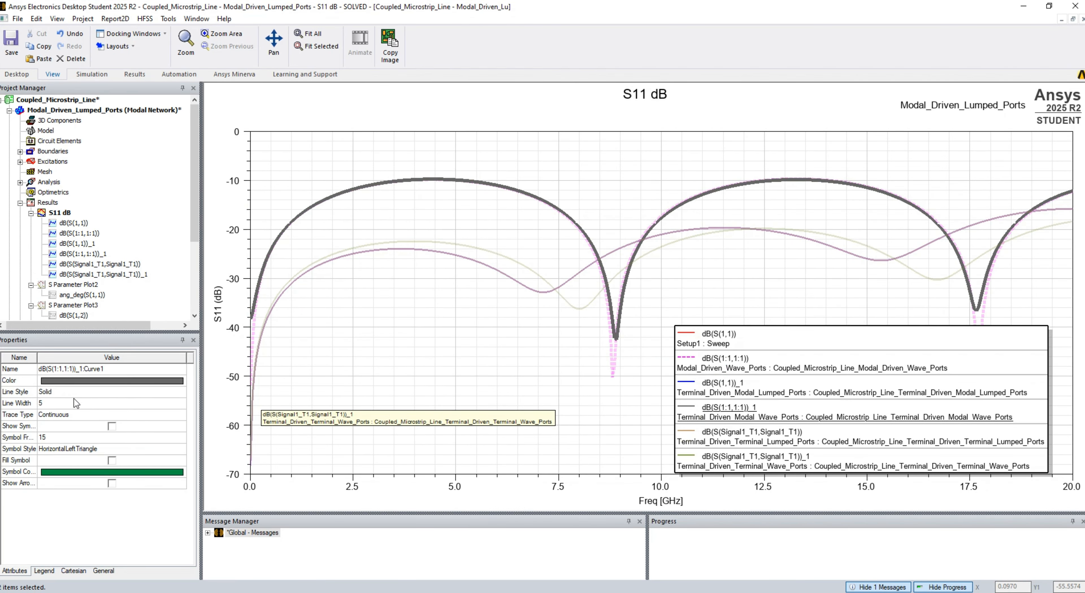
click(71, 392)
click(70, 407)
click(577, 403)
click(11, 42)
- Paste a copy of the S11 dB report as S11 phase and change its Setup1 : Sweep trace to ang_deg(S(1,1))
right_click(48, 205)
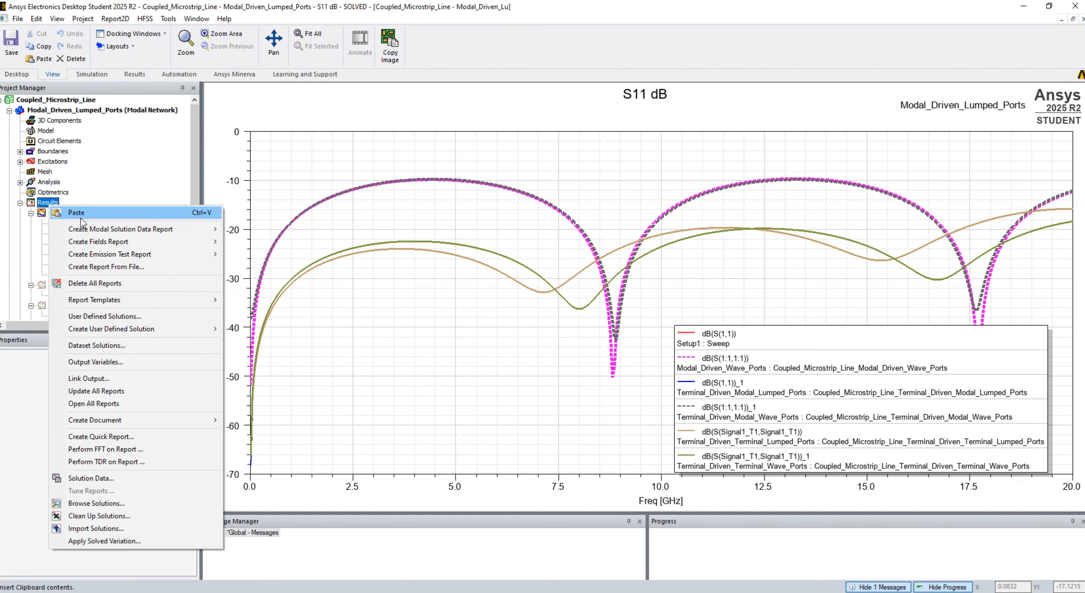
click(76, 212)
right_click(74, 264)
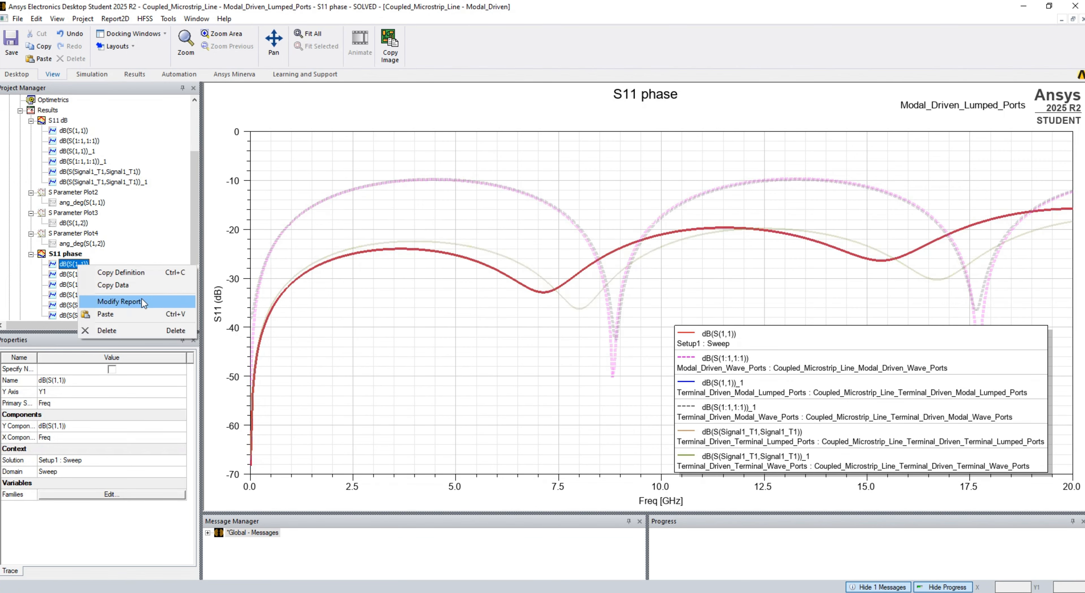
click(127, 302)
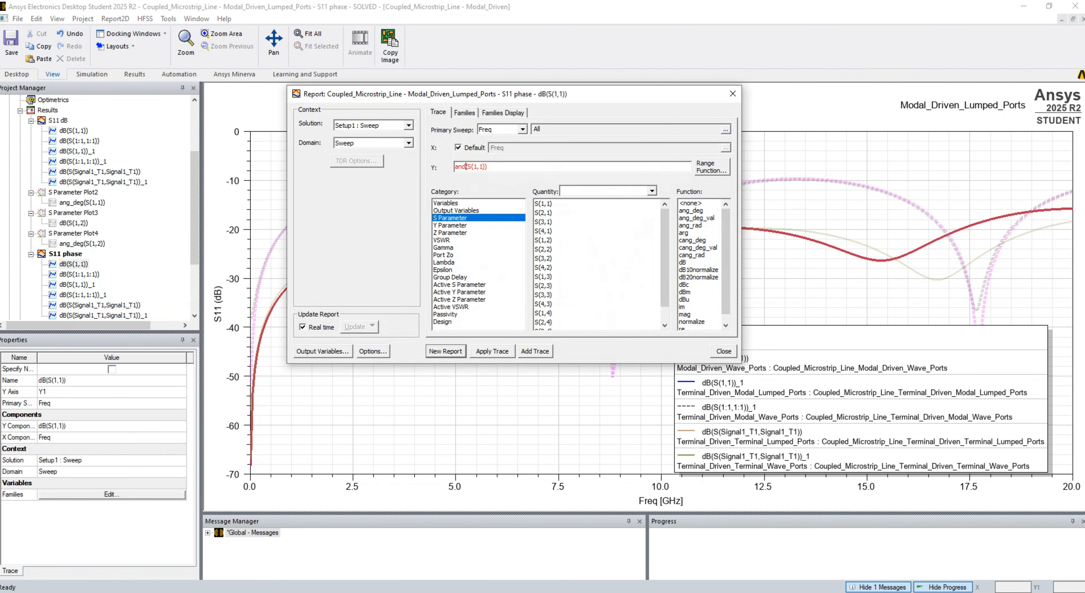
text(_deg)
click(464, 167)
key(BackSpace)
text(g)
click(492, 351)
click(724, 351)
- In S11 phase, change the Modal_Driven_Wave_Ports trace to ang_deg(S(1:1,1:1)) and the Terminal_Driven_Modal_Lumped_Ports trace to ang_deg(S(1,1))
right_click(91, 275)
click(126, 313)
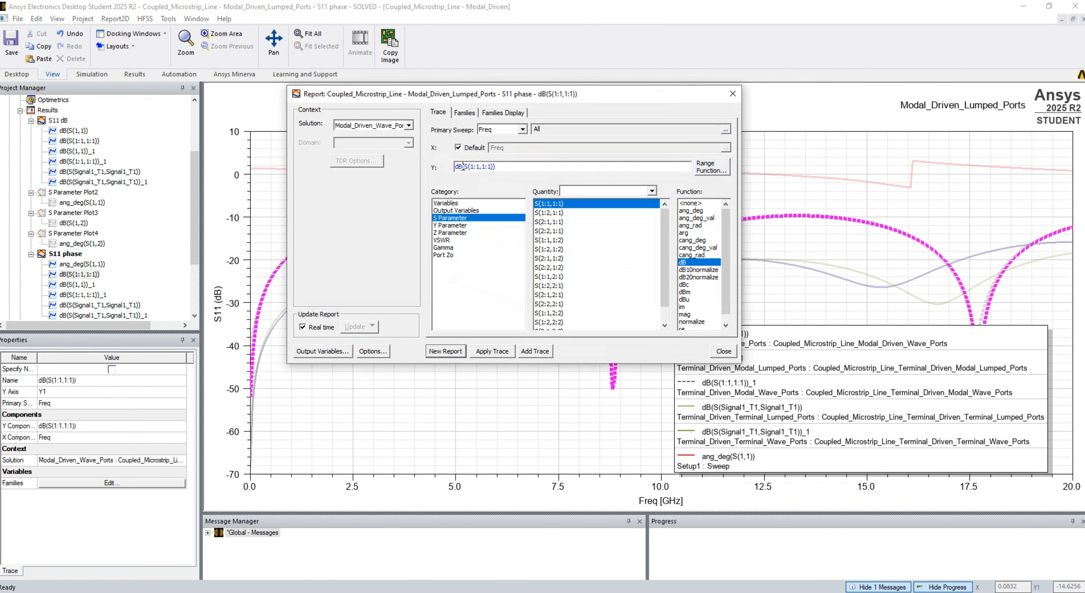
text(ang_deg)
click(492, 351)
click(723, 351)
right_click(83, 285)
click(114, 322)
click(492, 351)
click(723, 351)
- Change the Terminal_Driven_Modal_Wave_Ports trace in S11 phase to ang_deg(S(1:1,1:1))
right_click(76, 296)
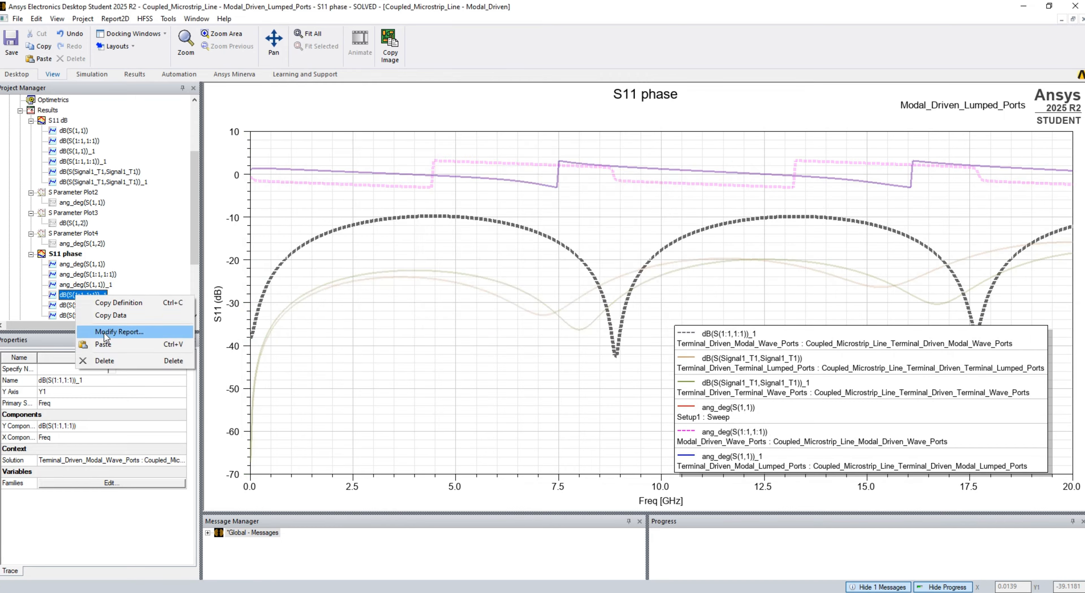
click(104, 333)
click(690, 210)
click(492, 351)
click(724, 351)
- Change both Terminal_Driven_Terminal lumped-port and wave-port traces in S11 phase to ang_deg(S(Signal1_T1,Signal1_T1))
scroll(93, 274, down, 2)
right_click(87, 233)
click(117, 271)
click(690, 210)
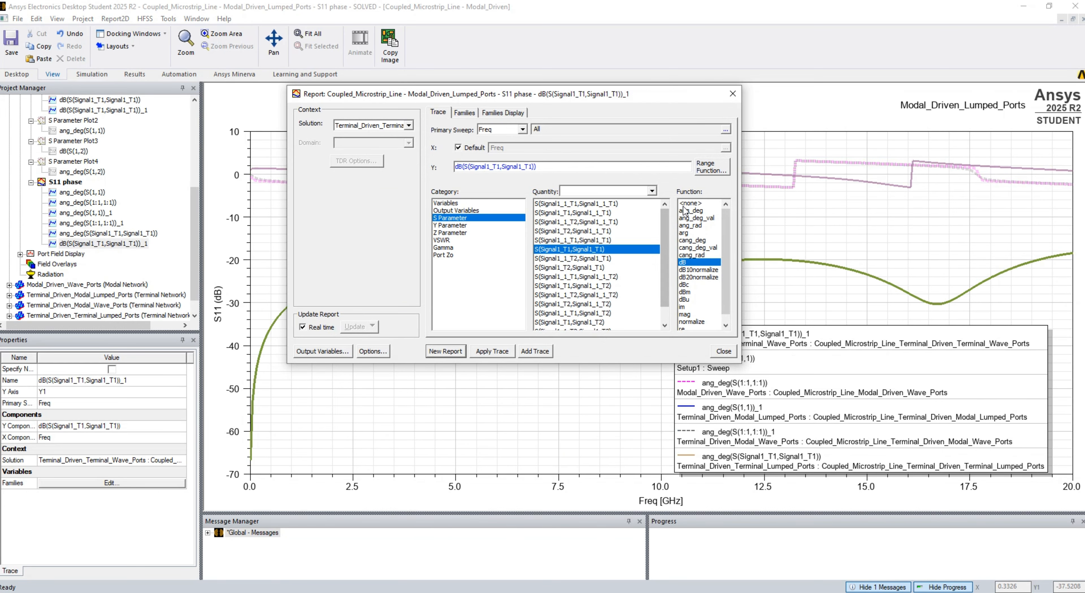
click(492, 351)
click(724, 351)
- Paste another copy of the S11 dB report as S12 dB and change its Setup1 : Sweep trace to dB(S(1,2))
scroll(93, 190, up, 5)
right_click(43, 161)
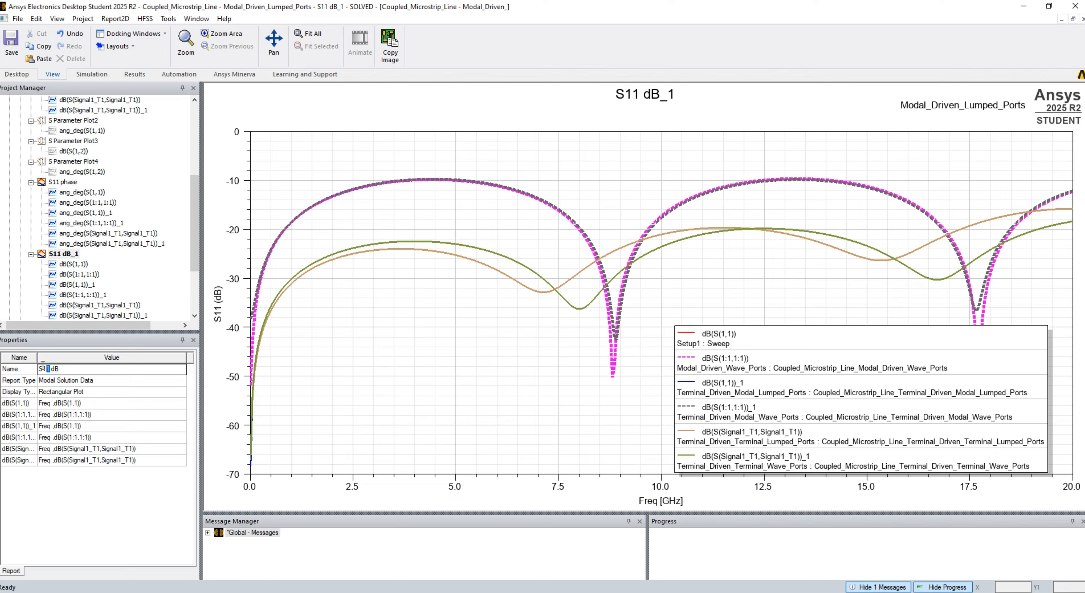
right_click(64, 264)
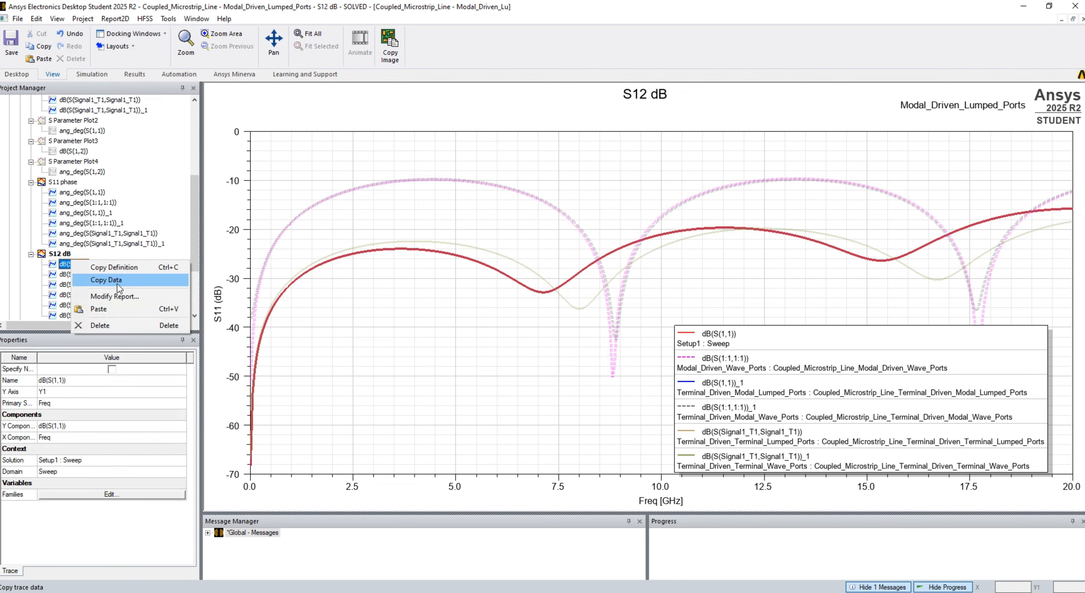
click(118, 296)
click(511, 354)
click(724, 351)
- Change the Modal_Driven_Wave_Ports trace in S12 dB to dB(S(1:1,1:2))
right_click(73, 274)
click(118, 311)
click(491, 351)
- Change the Terminal_Driven_Modal_Lumped_Ports trace in S12 dB to dB(S(1,2))
right_click(74, 285)
click(479, 167)
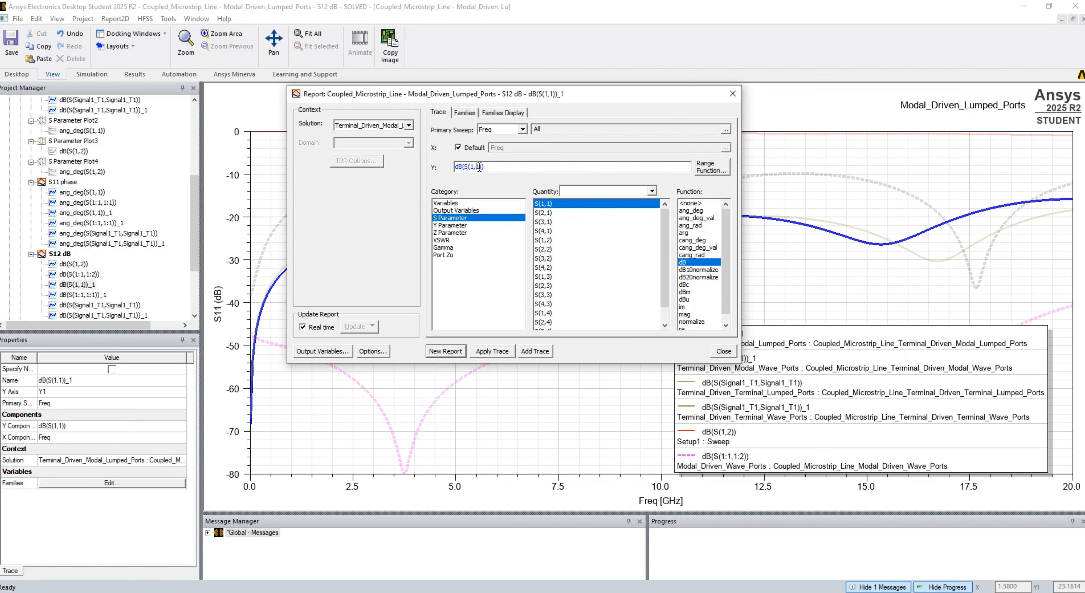
click(543, 239)
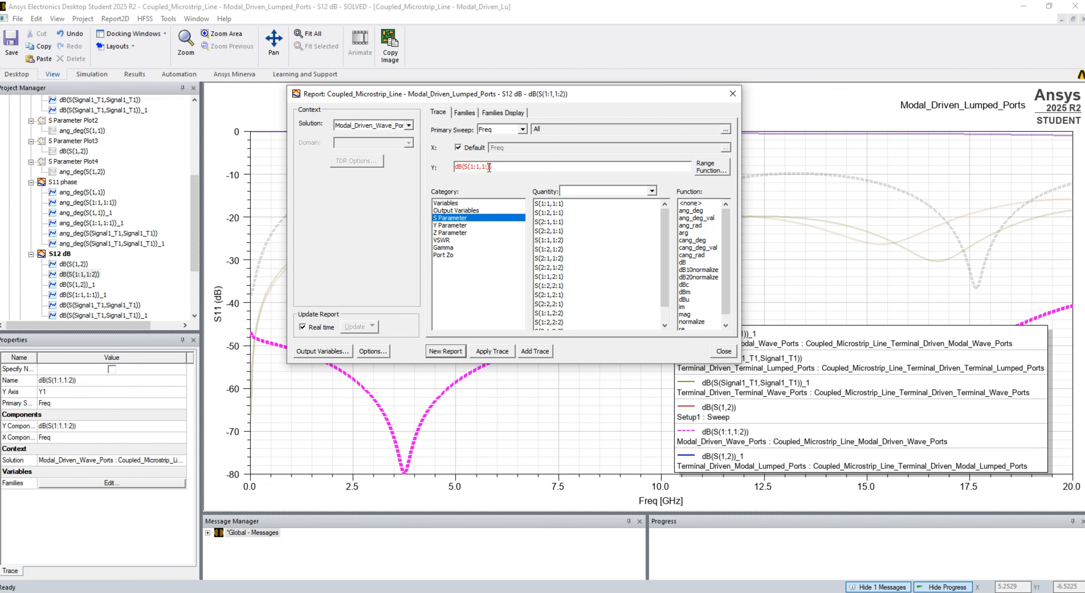
- Change the Modal_Driven_Wave_Ports and Terminal_Driven_Modal_Wave_Ports traces in S12 dB to dB(S(1:1,2:1))
text(2)
drag(486, 167, 481, 167)
text(21)
click(499, 351)
click(83, 295)
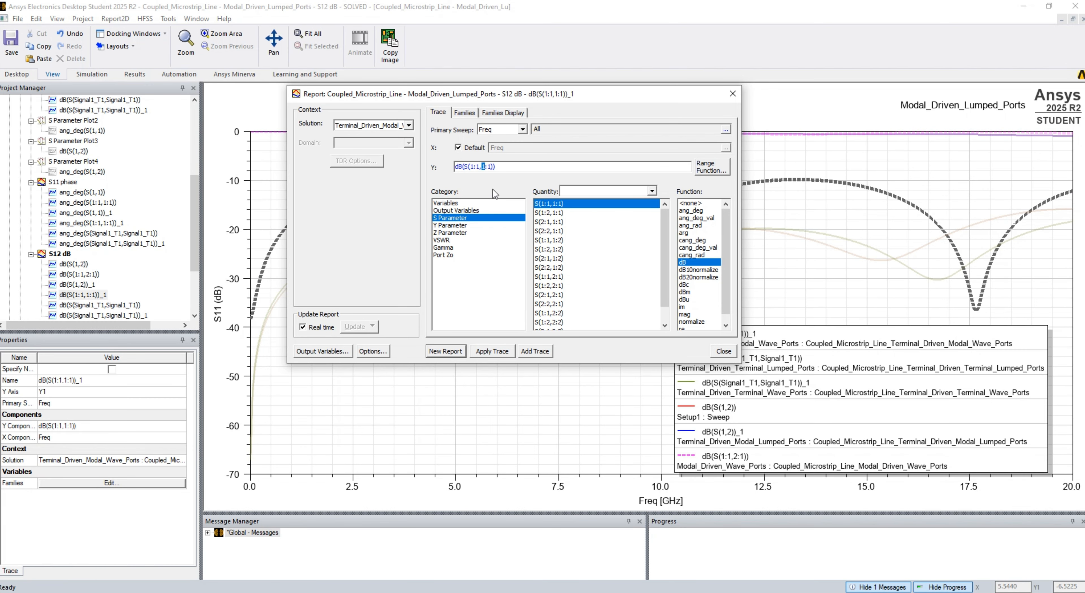
text(2)
click(492, 351)
- Change the Terminal_Driven_Terminal lumped-port and wave-port traces in S12 dB to dB(S(Signal1_T1,Signal1_T2)) and close the report settings
click(99, 305)
click(598, 241)
click(492, 351)
click(103, 315)
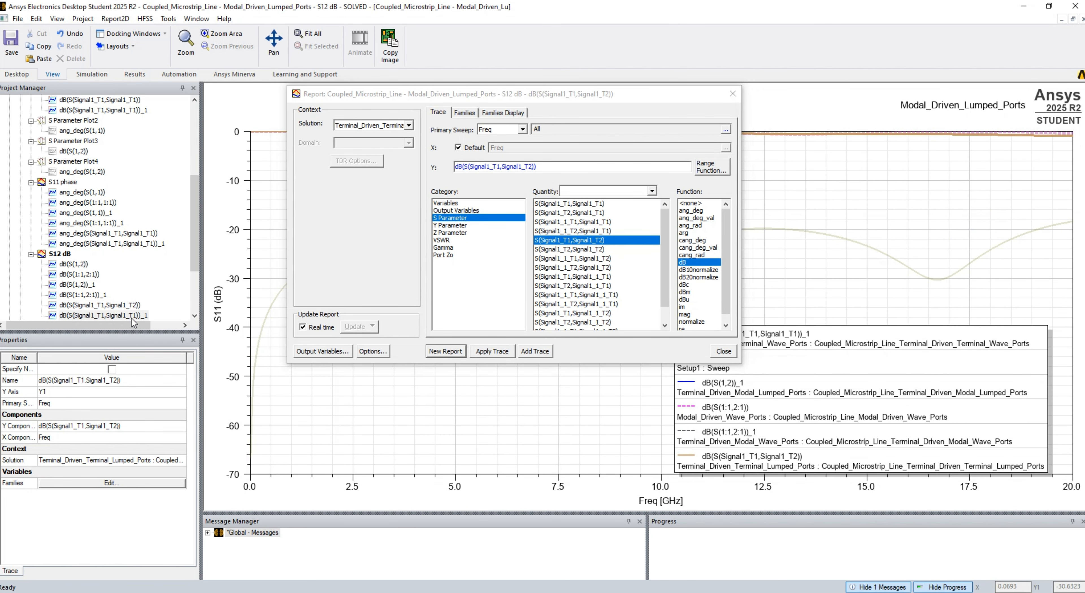
click(572, 322)
click(497, 352)
drag(194, 244, 194, 286)
click(723, 351)
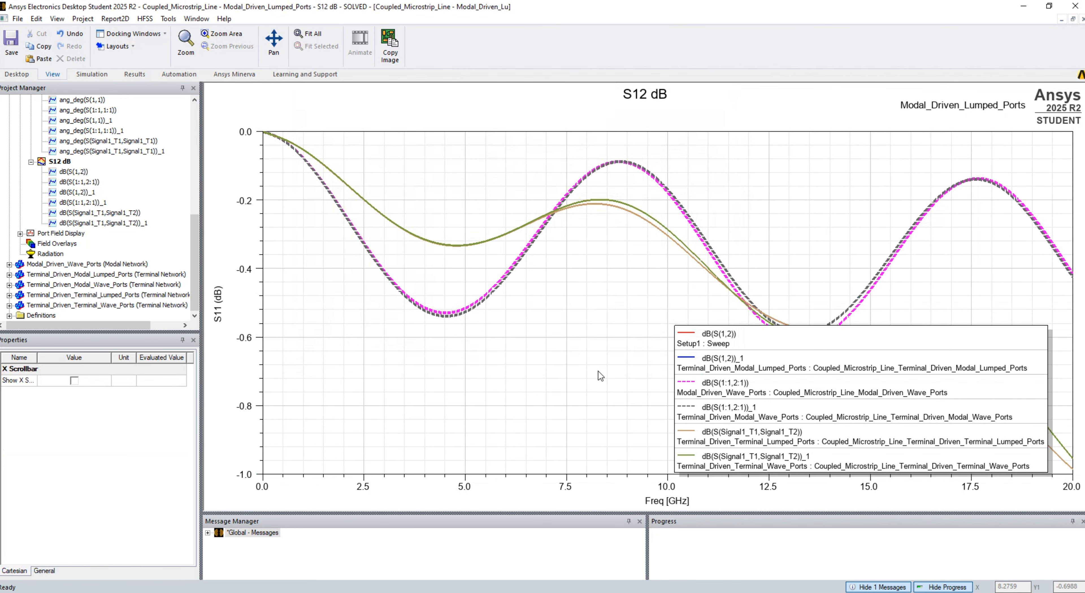
- Set the S12 dB plot's Y-axis title to S12 (dB) and select the S12 dB report
click(218, 304)
click(63, 162)
scroll(63, 162, up, 7)
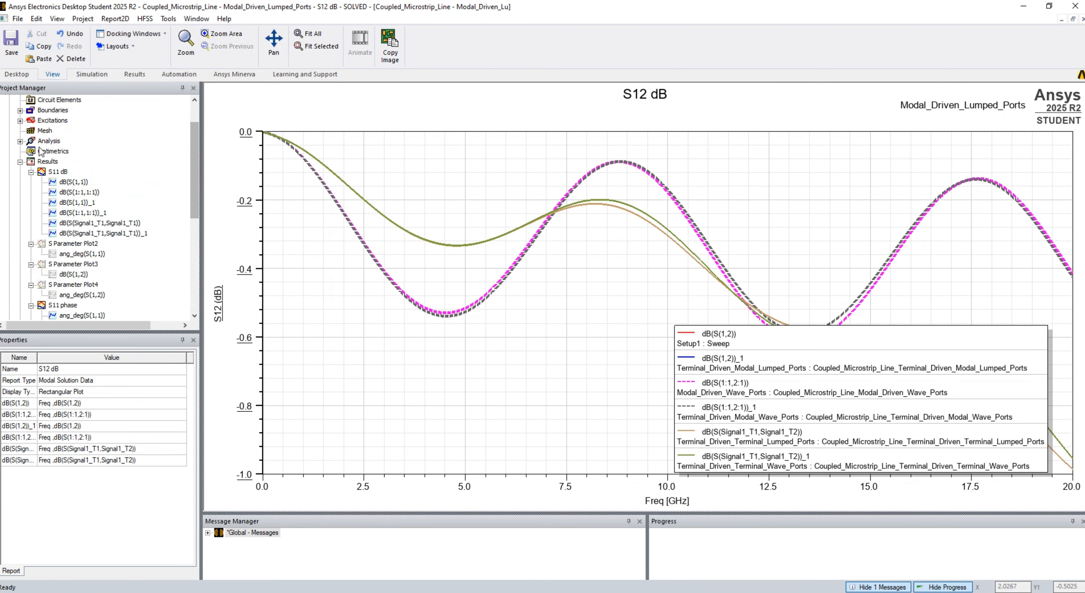
- Paste a copy of the S12 dB report into Results and rename it S12 phase
click(49, 161)
key(ctrl+v)
click(63, 161)
click(70, 369)
text(phase)
key(Return)
- Change the Modal_Driven_Lumped_Ports trace in S12 phase to ang_deg(S(1,2))
right_click(77, 171)
click(122, 207)
click(695, 211)
click(494, 352)
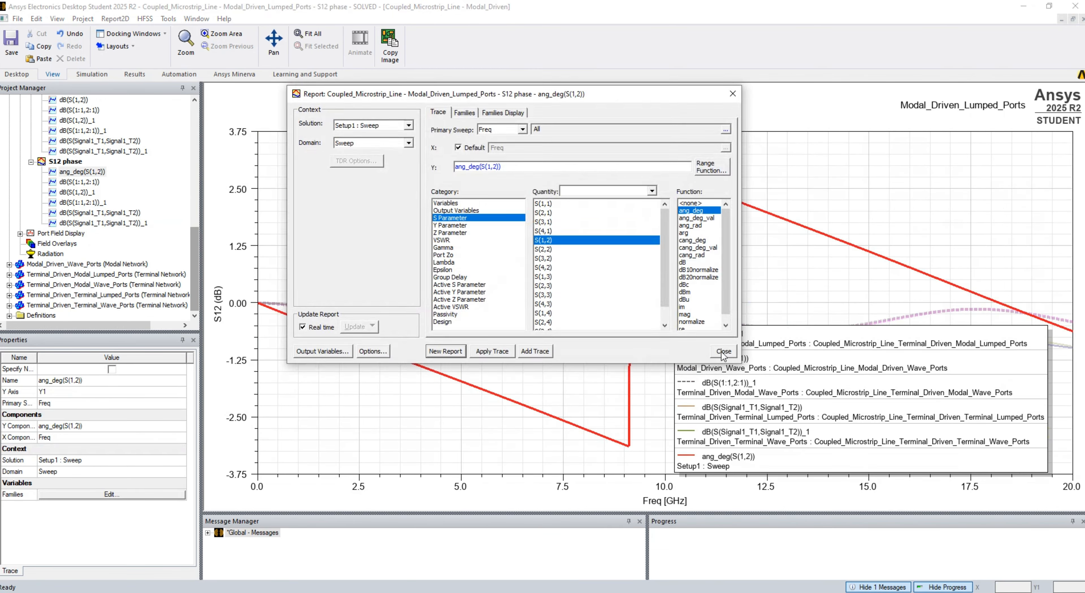
click(724, 352)
- Apply the ang_deg function to the Modal_Driven_Wave_Ports trace and both Terminal_Driven_Modal traces in S12 phase
right_click(81, 183)
click(125, 220)
right_click(91, 200)
click(136, 238)
click(695, 211)
click(494, 352)
click(723, 352)
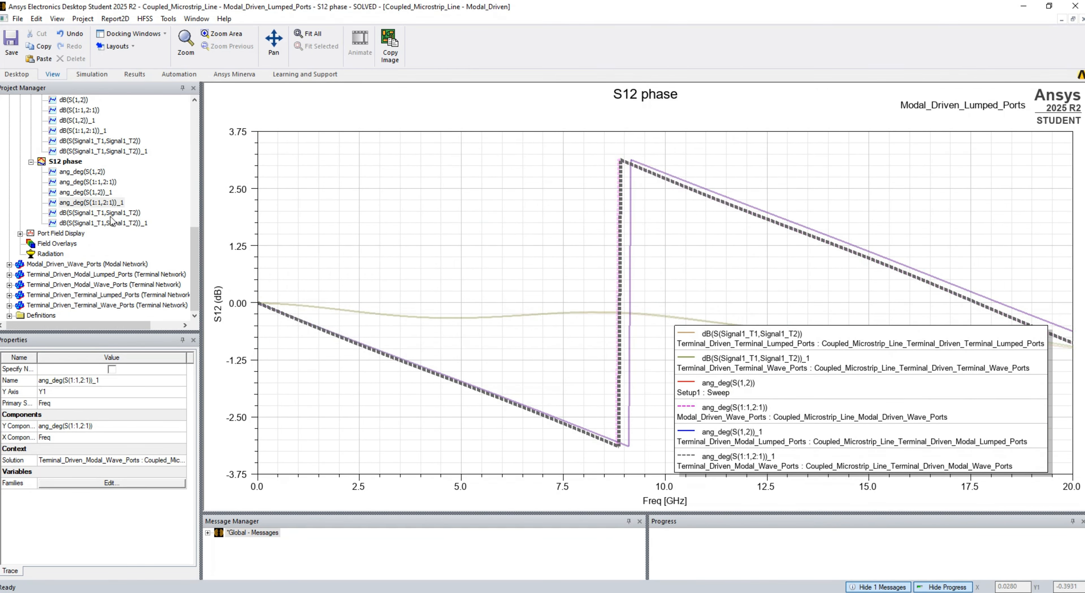
- Change the Terminal_Driven_Terminal lumped-port and wave-port traces in S12 phase to ang_deg(S(Signal1_T1,Signal1_T2)) and close the report settings
right_click(109, 214)
click(154, 251)
click(695, 211)
click(493, 353)
click(731, 352)
- Set the S12 phase plot's Y-axis title to Phase of S12 (degree)
click(218, 304)
click(76, 392)
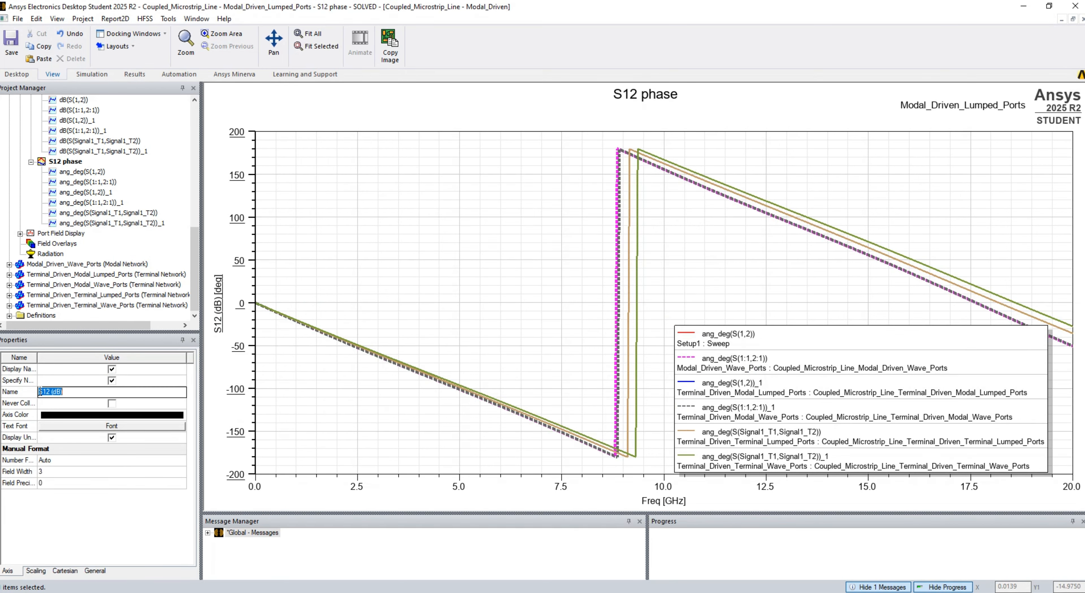
text(Phase of S12 (degree)
key(Return)
- Tile all open windows horizontally and close the 3D Modeler windows, keeping only the four S-parameter plots open
click(196, 19)
click(219, 57)
click(783, 239)
click(1075, 94)
click(1075, 201)
click(1075, 308)
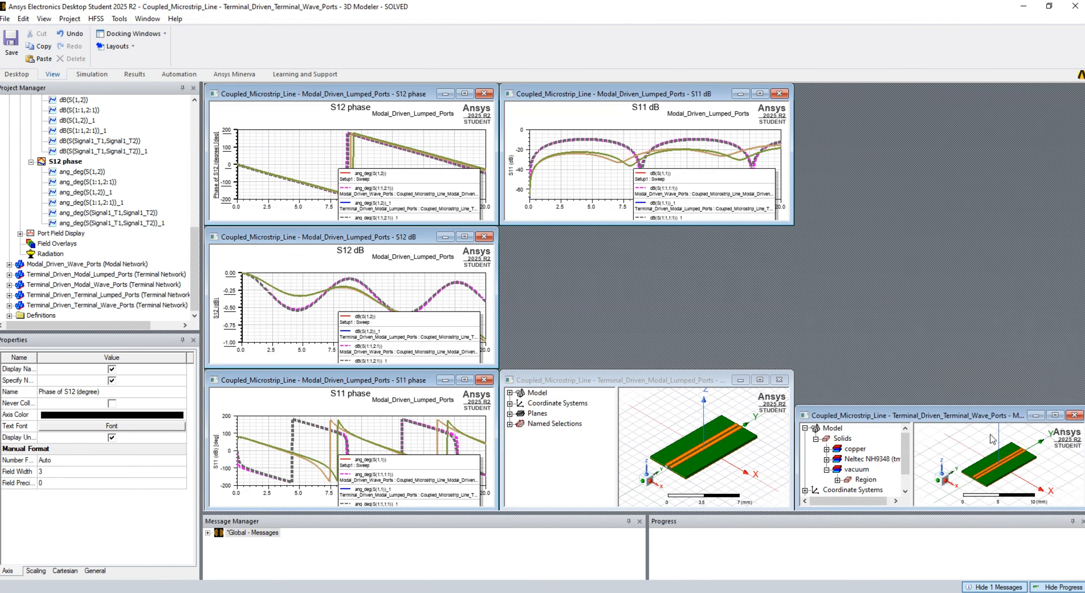
click(1075, 415)
click(780, 380)
- Tile the four S11 and S12 plots horizontally, with S11 dB as the first window
click(185, 19)
click(219, 57)
click(716, 337)
click(184, 19)
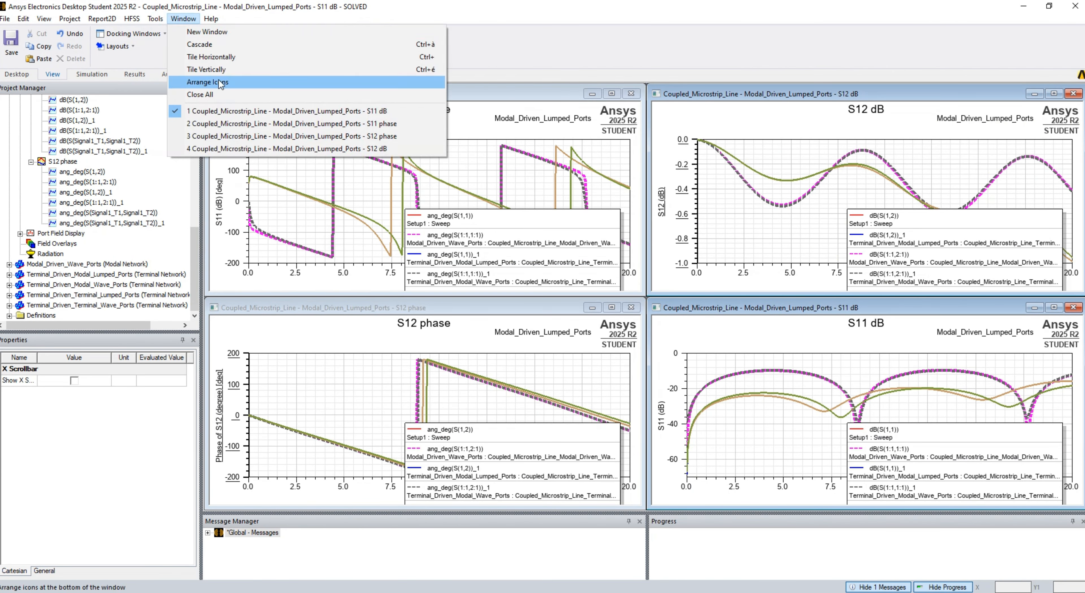
click(219, 57)
- Move the legends of the S11 phase, S11 dB and S12 phase plots away from the curves
click(738, 459)
drag(480, 443, 501, 477)
drag(502, 214, 535, 232)
drag(905, 227, 960, 218)
click(750, 468)
- Set the S11 phase plot's Y-axis title to Phase of S11 and save the project
click(217, 420)
click(69, 395)
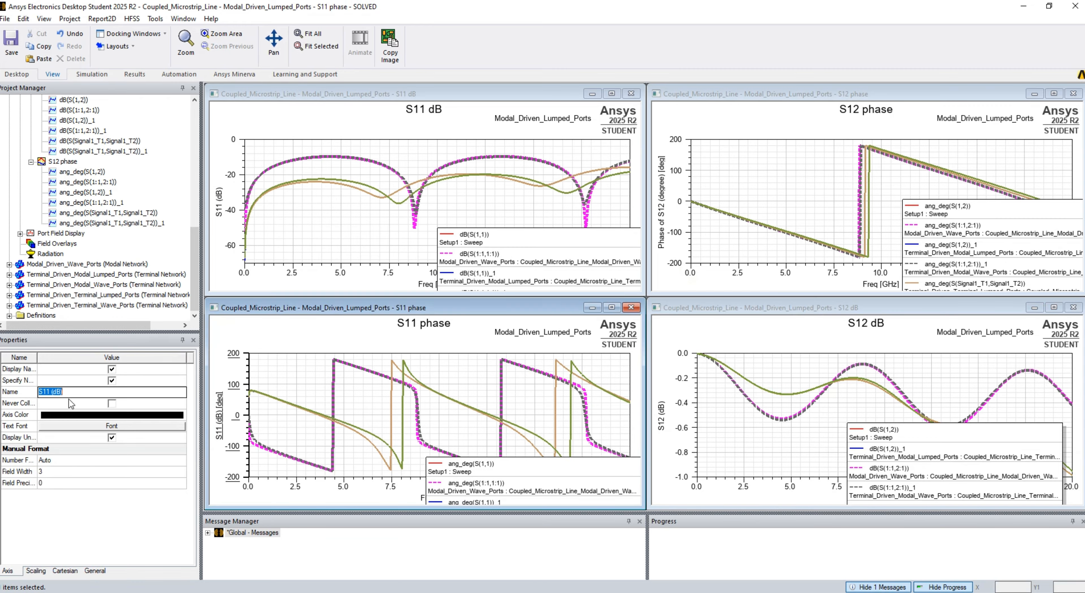
text(Phase of S11 (f)
key(Return)
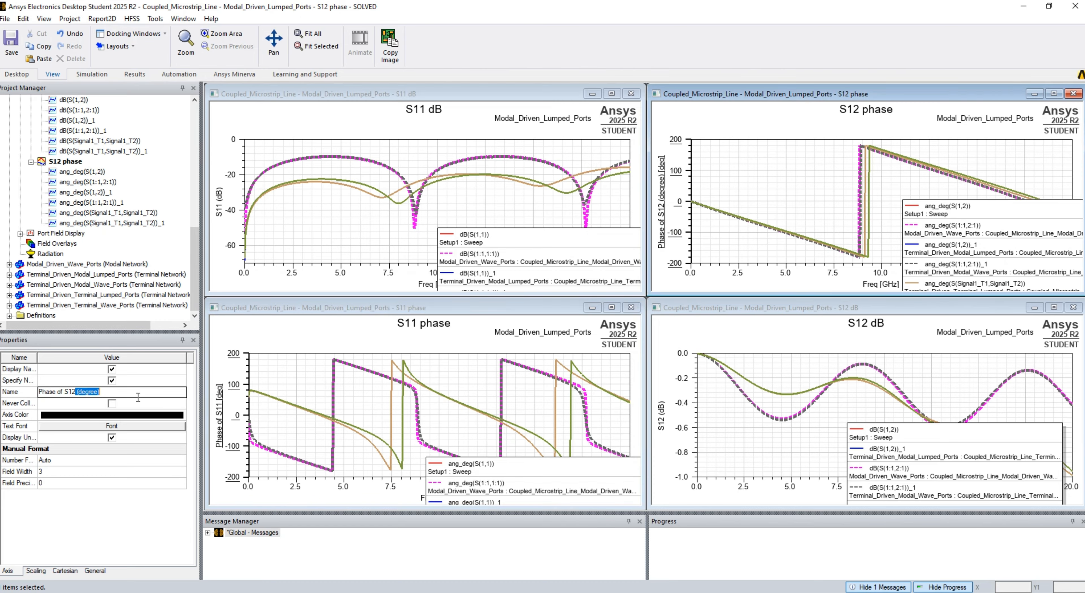
click(694, 330)
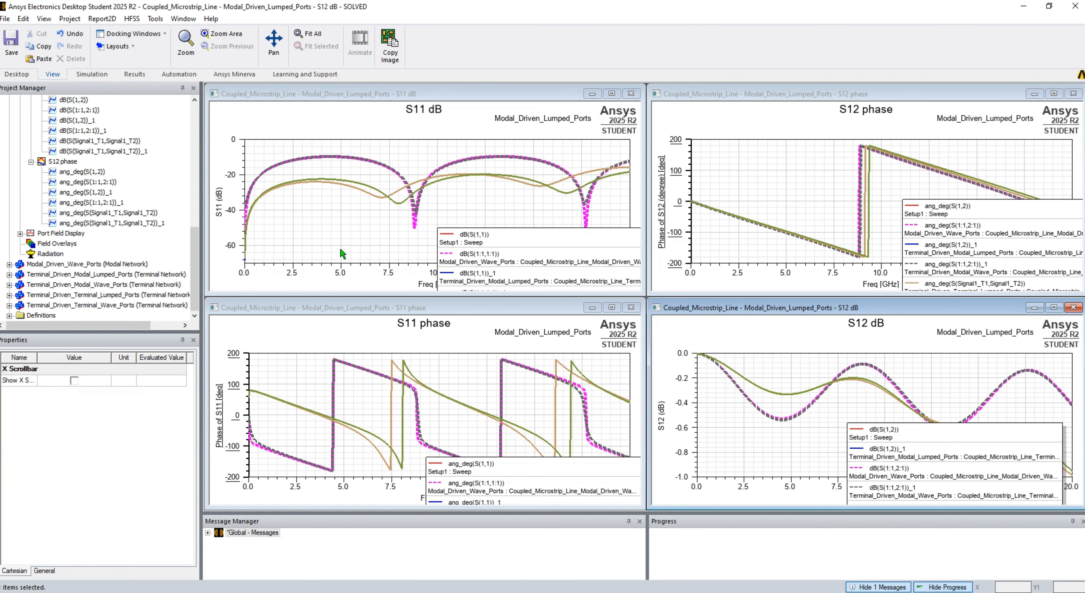
click(6, 40)
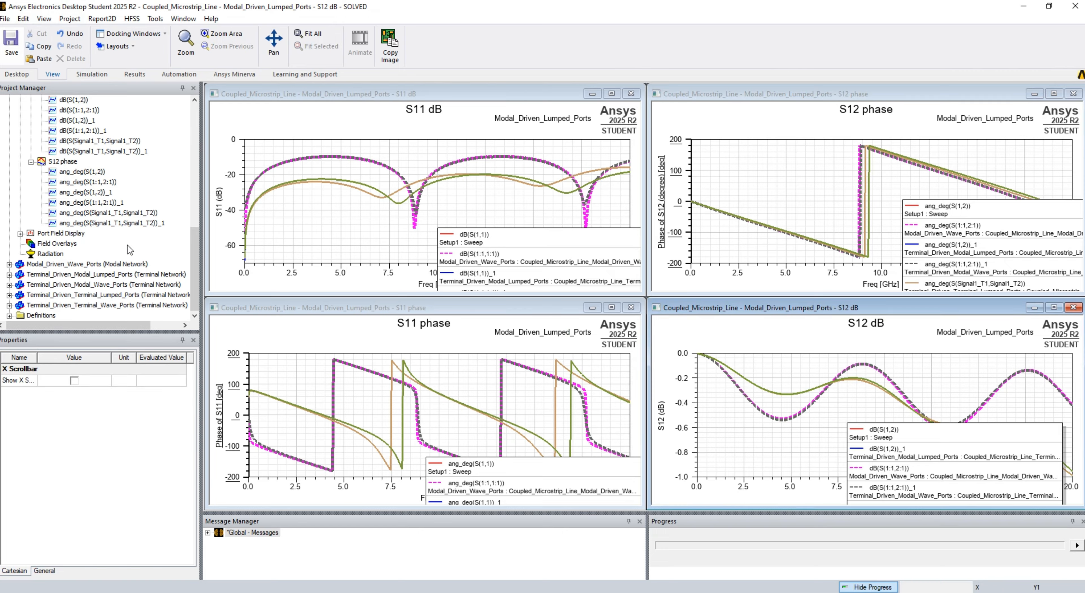